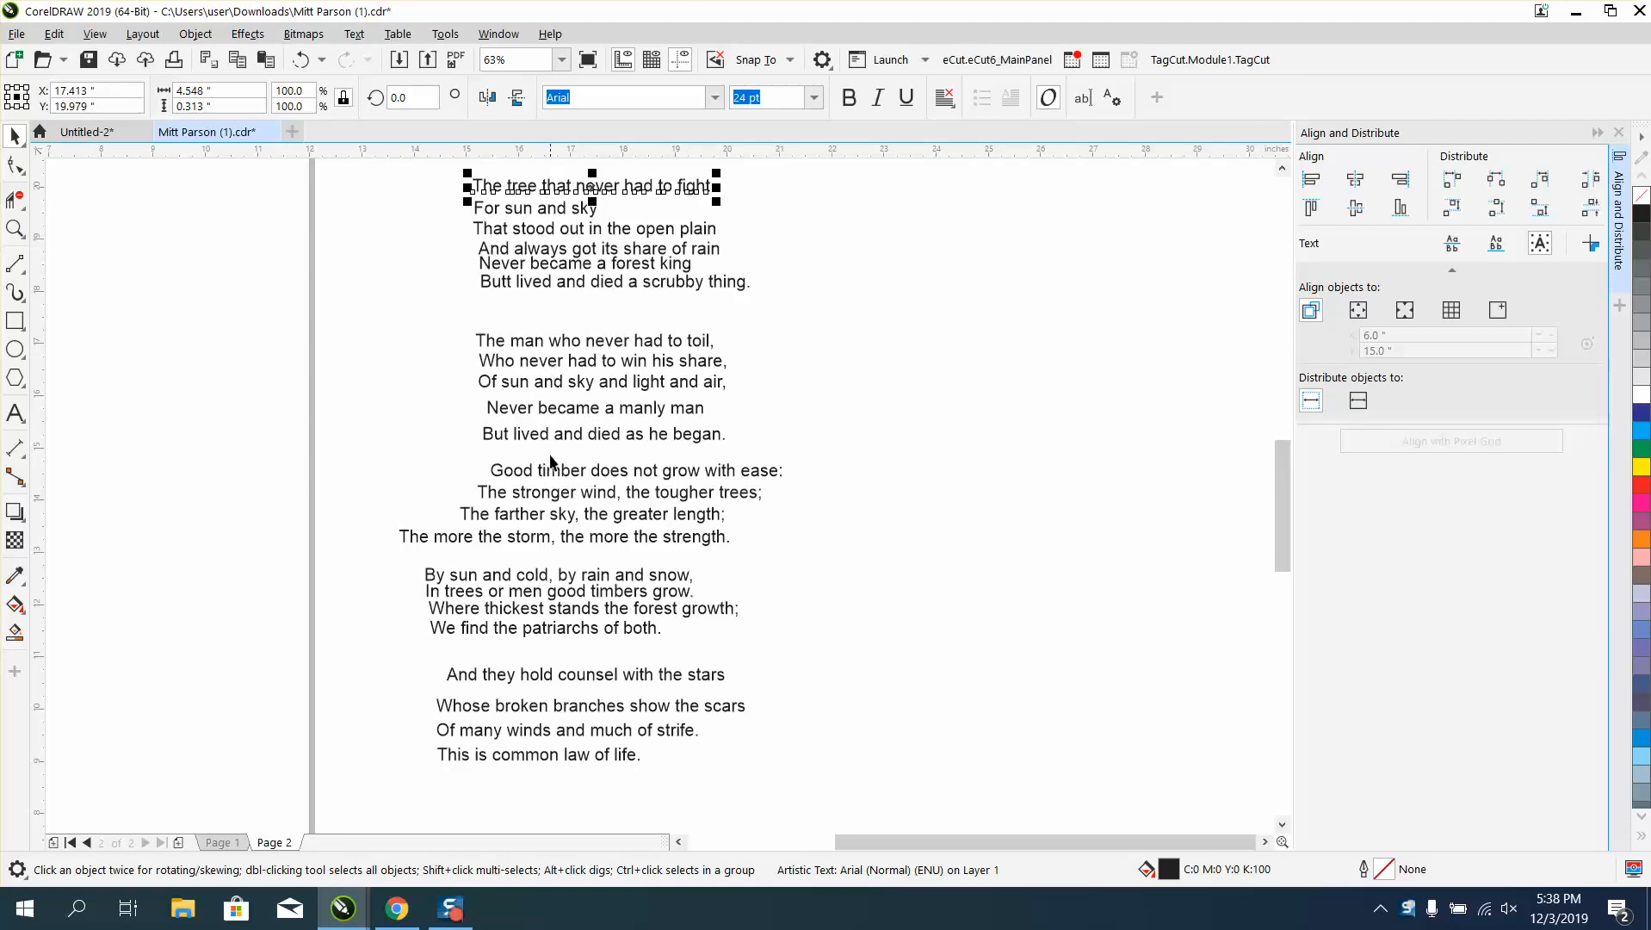
- Move the four-line stanza starting "And they hold counsel with the stars" onto the page, across the vertical guideline
scroll(578, 745, down, 2)
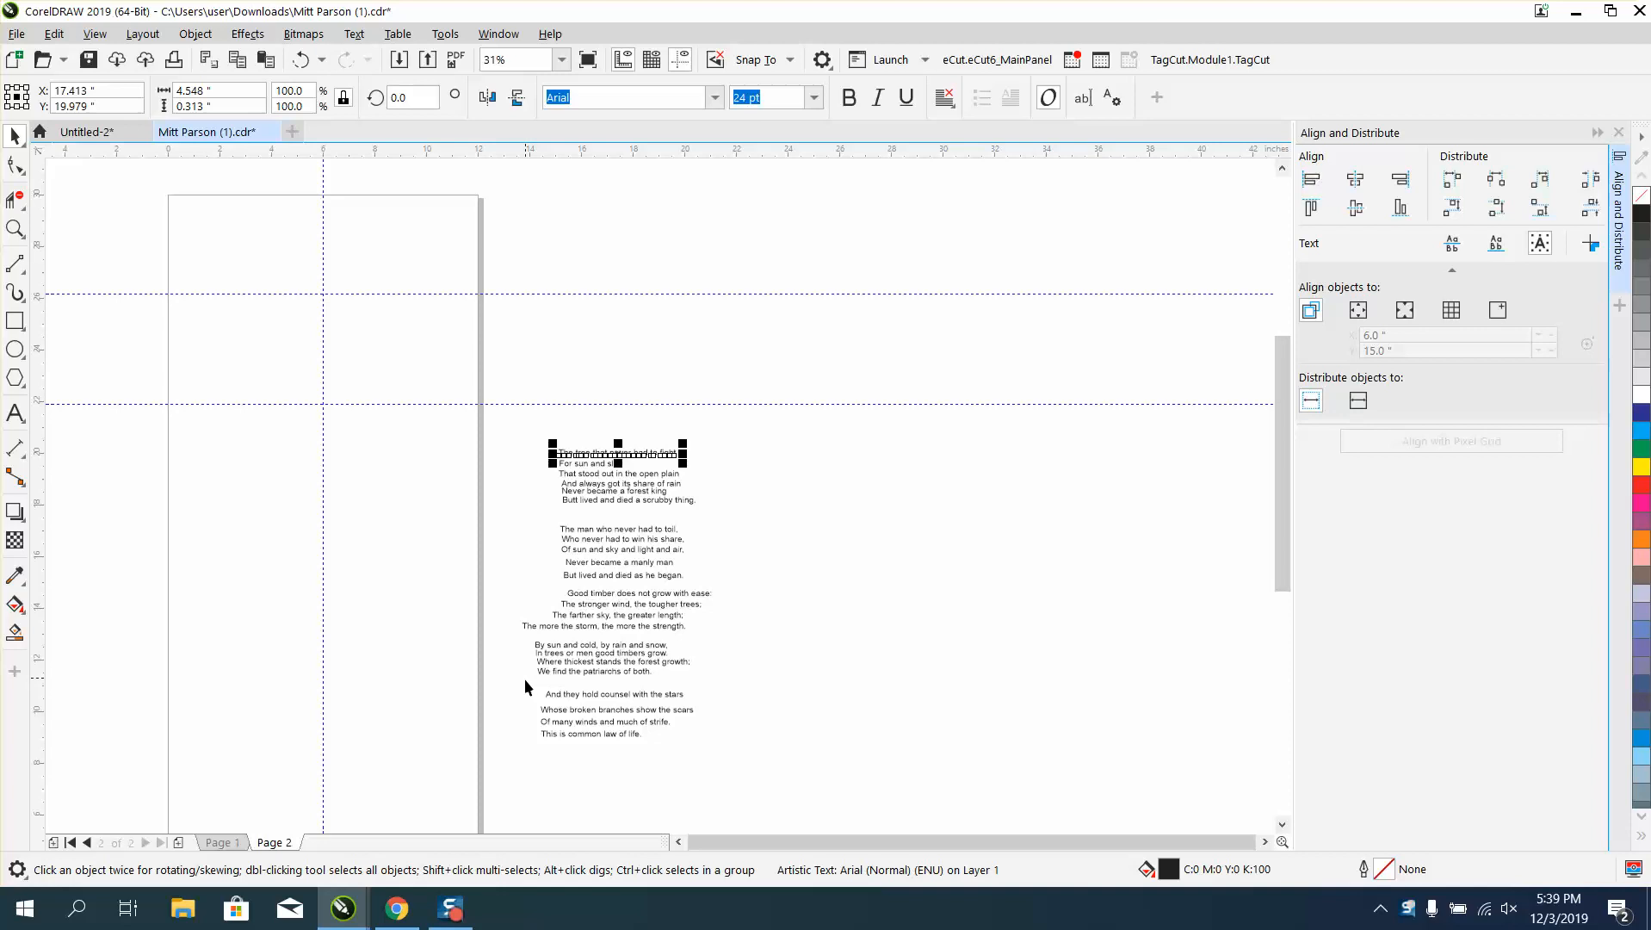
drag(525, 686, 745, 760)
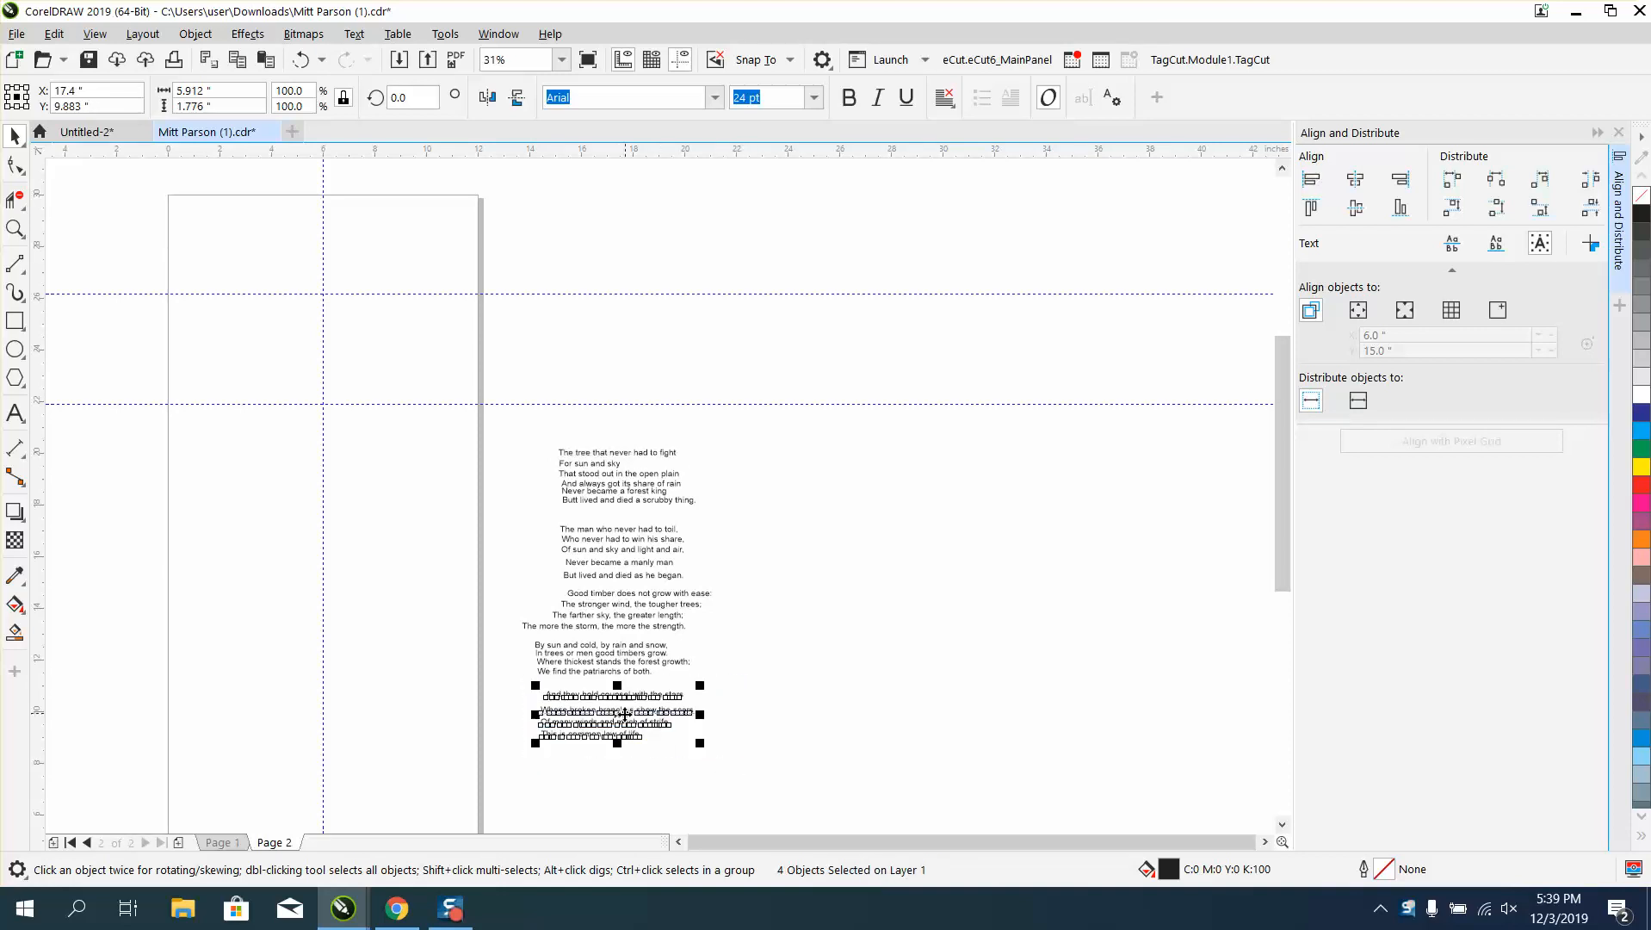
drag(624, 714, 328, 464)
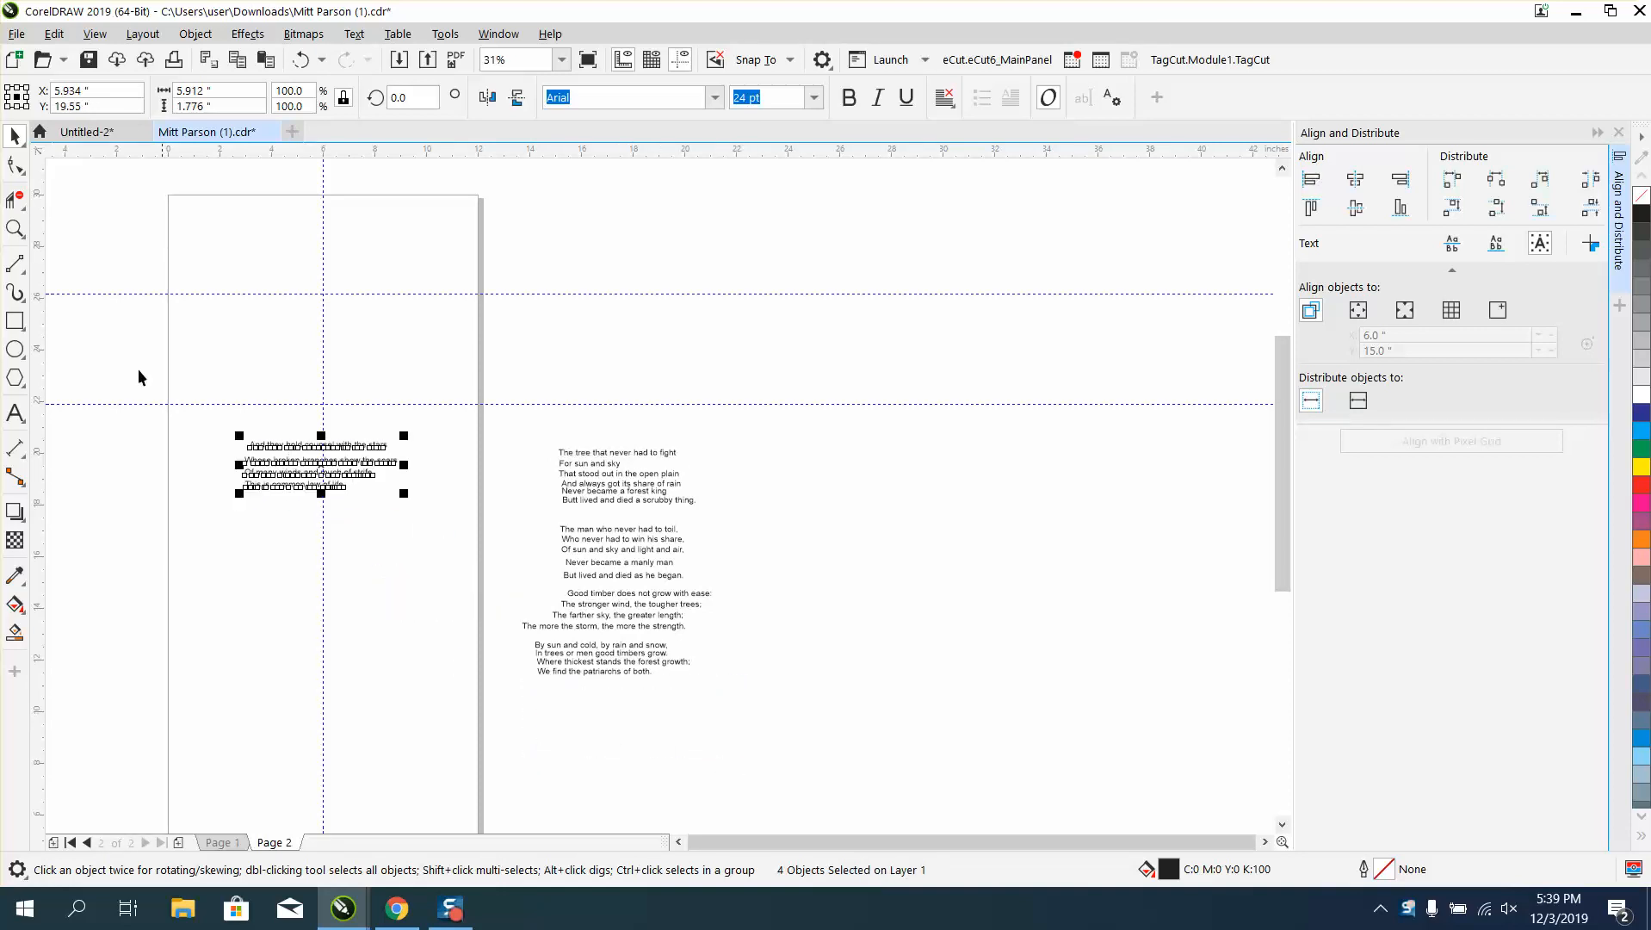
- Align the left edges of the four lines in the stanza starting "And they hold counsel with the stars"
click(14, 228)
drag(222, 408, 558, 547)
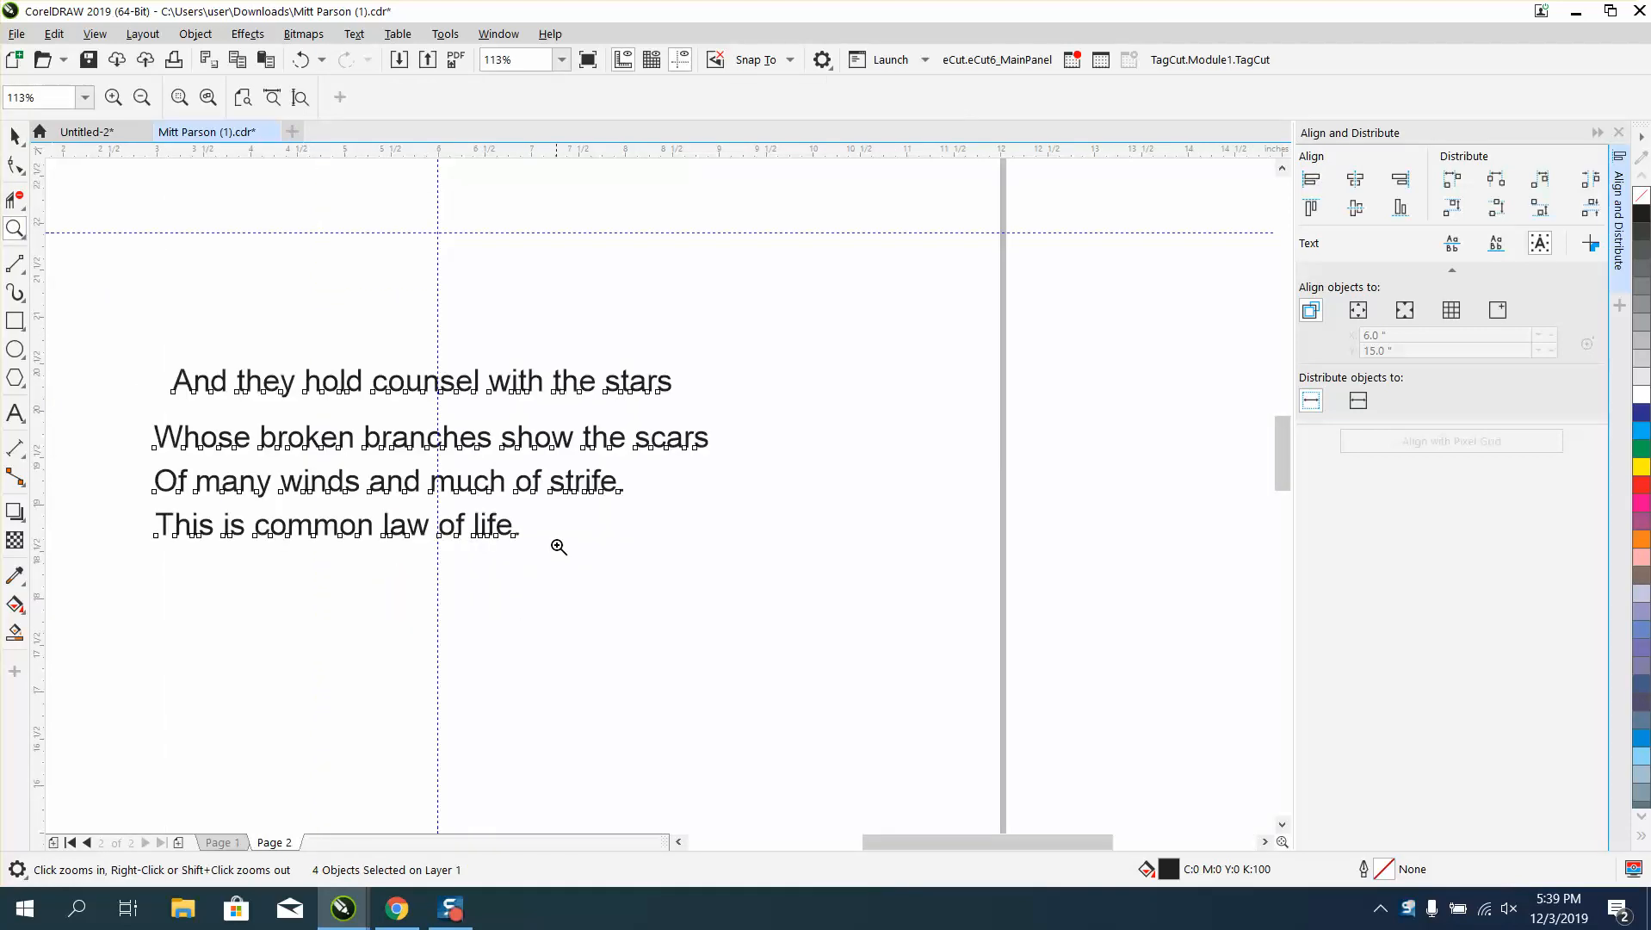
click(14, 135)
drag(108, 357, 766, 641)
key(l)
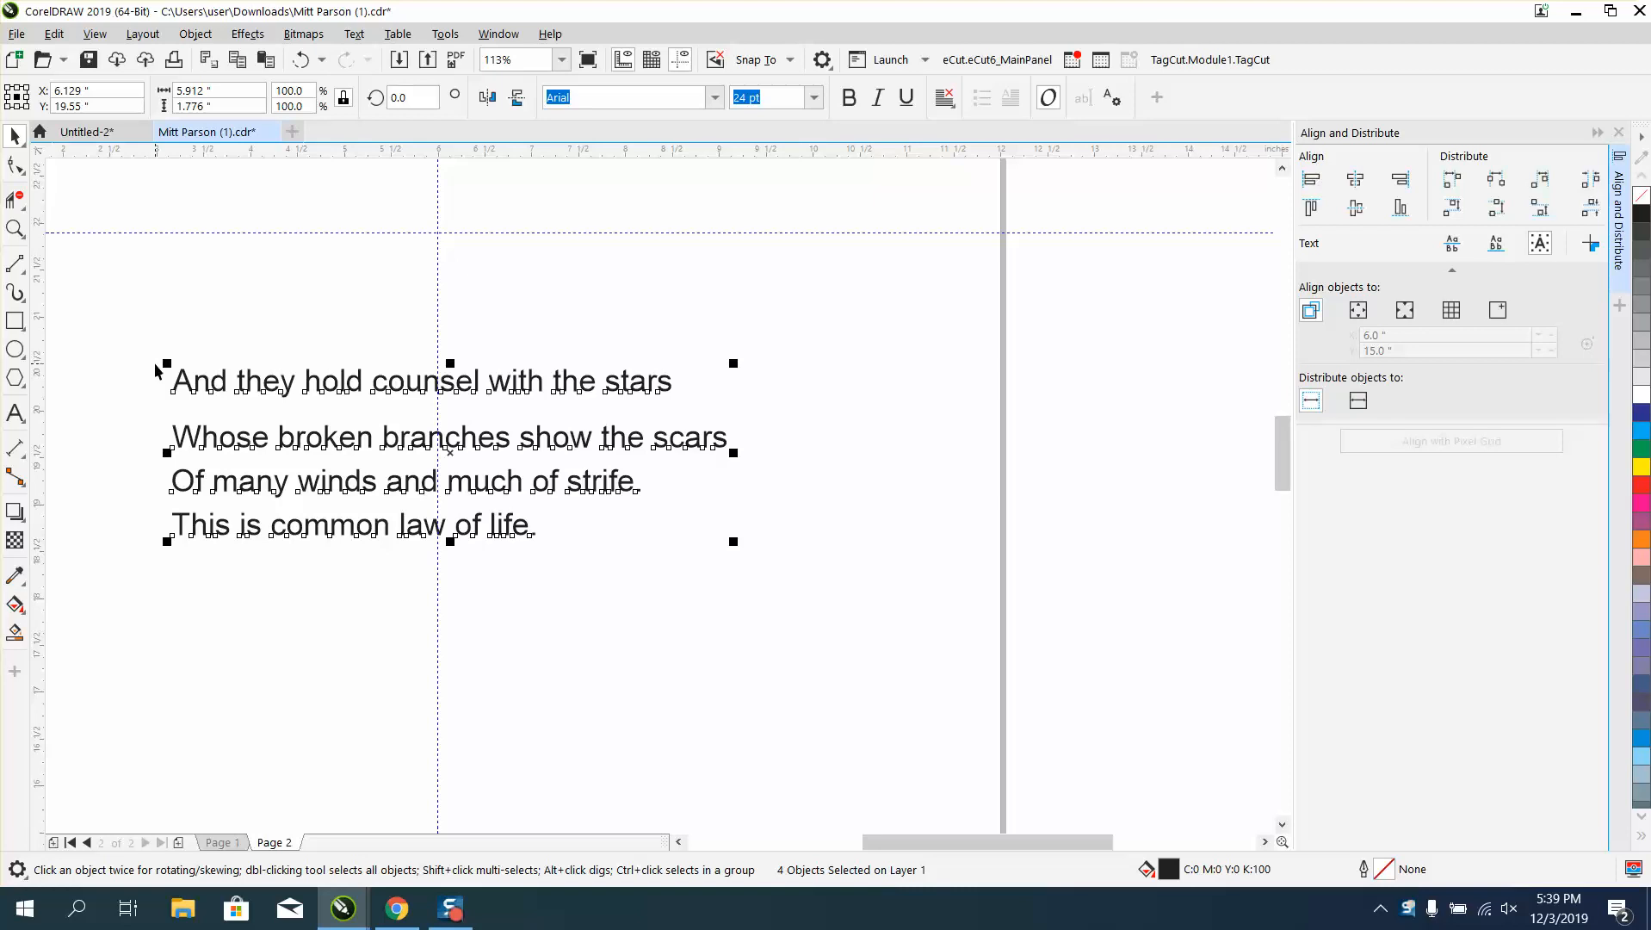
key(r)
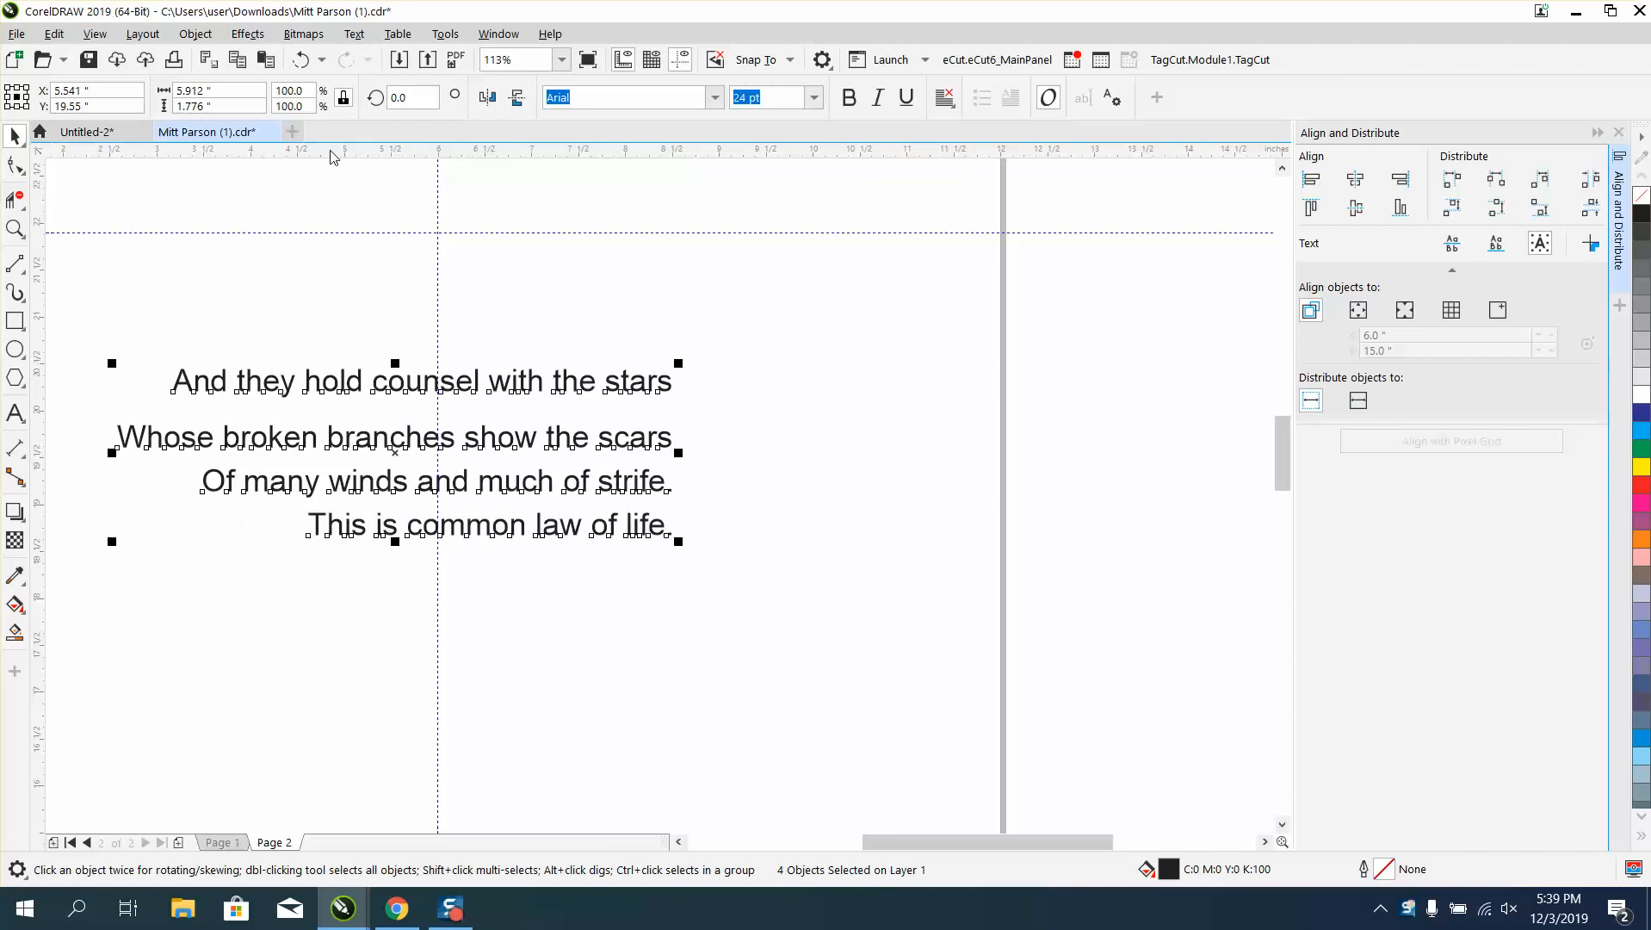
key(l)
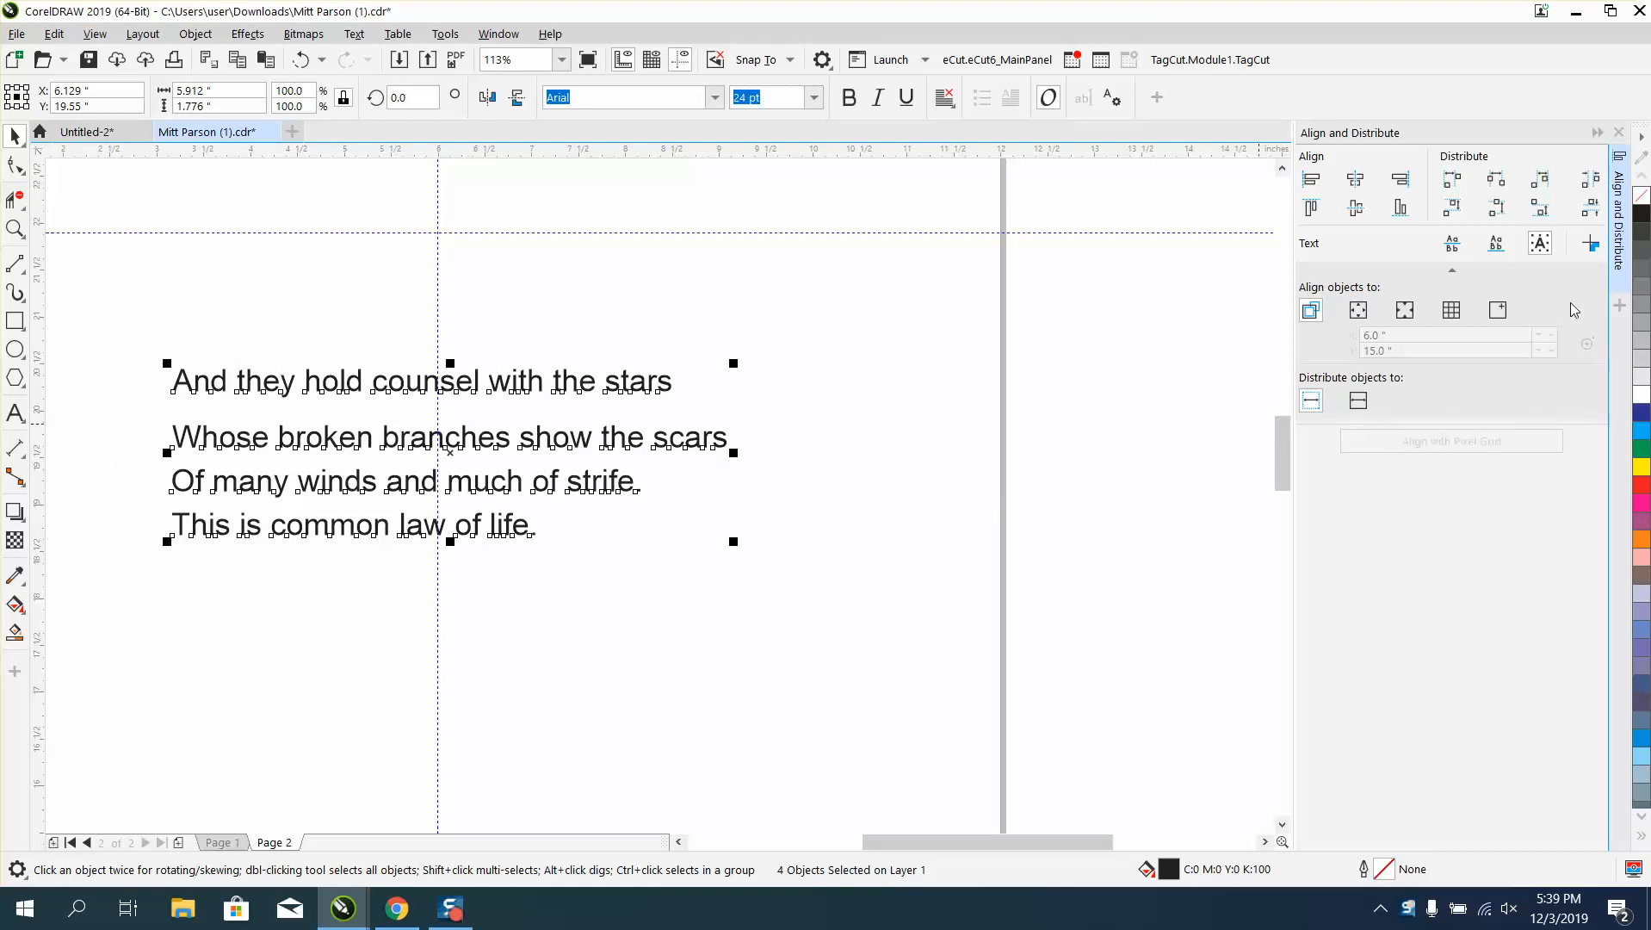
click(498, 33)
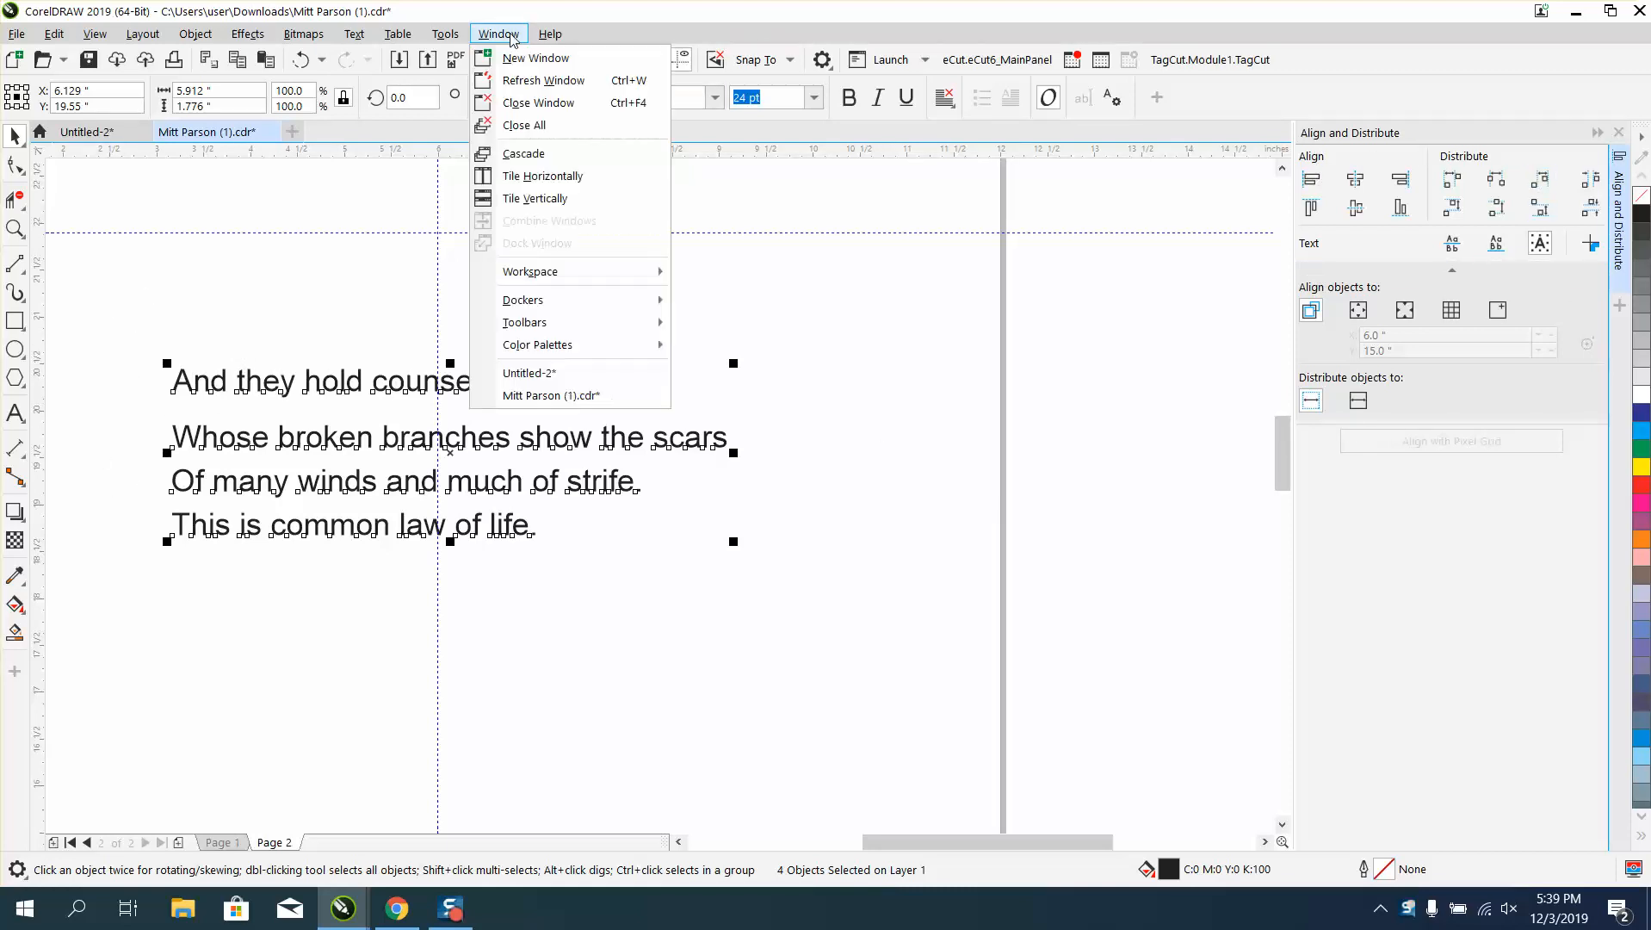
mouse_move(559, 299)
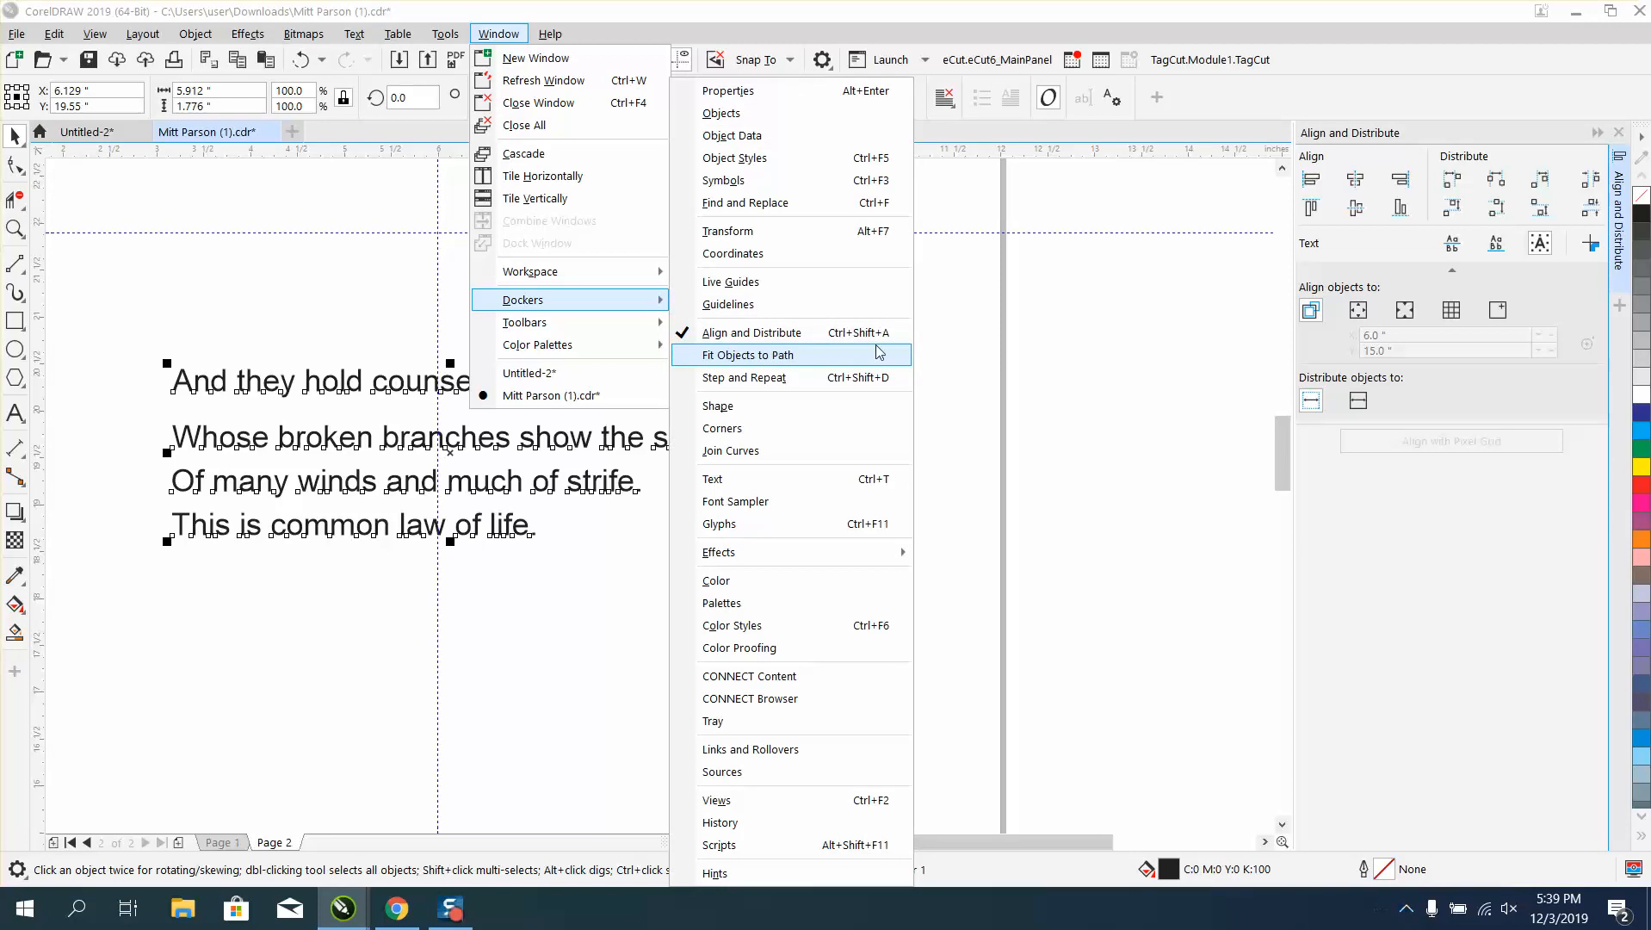
click(1144, 342)
- Try distributing the stanza's four lines with equal vertical gaps between them
drag(137, 346, 900, 618)
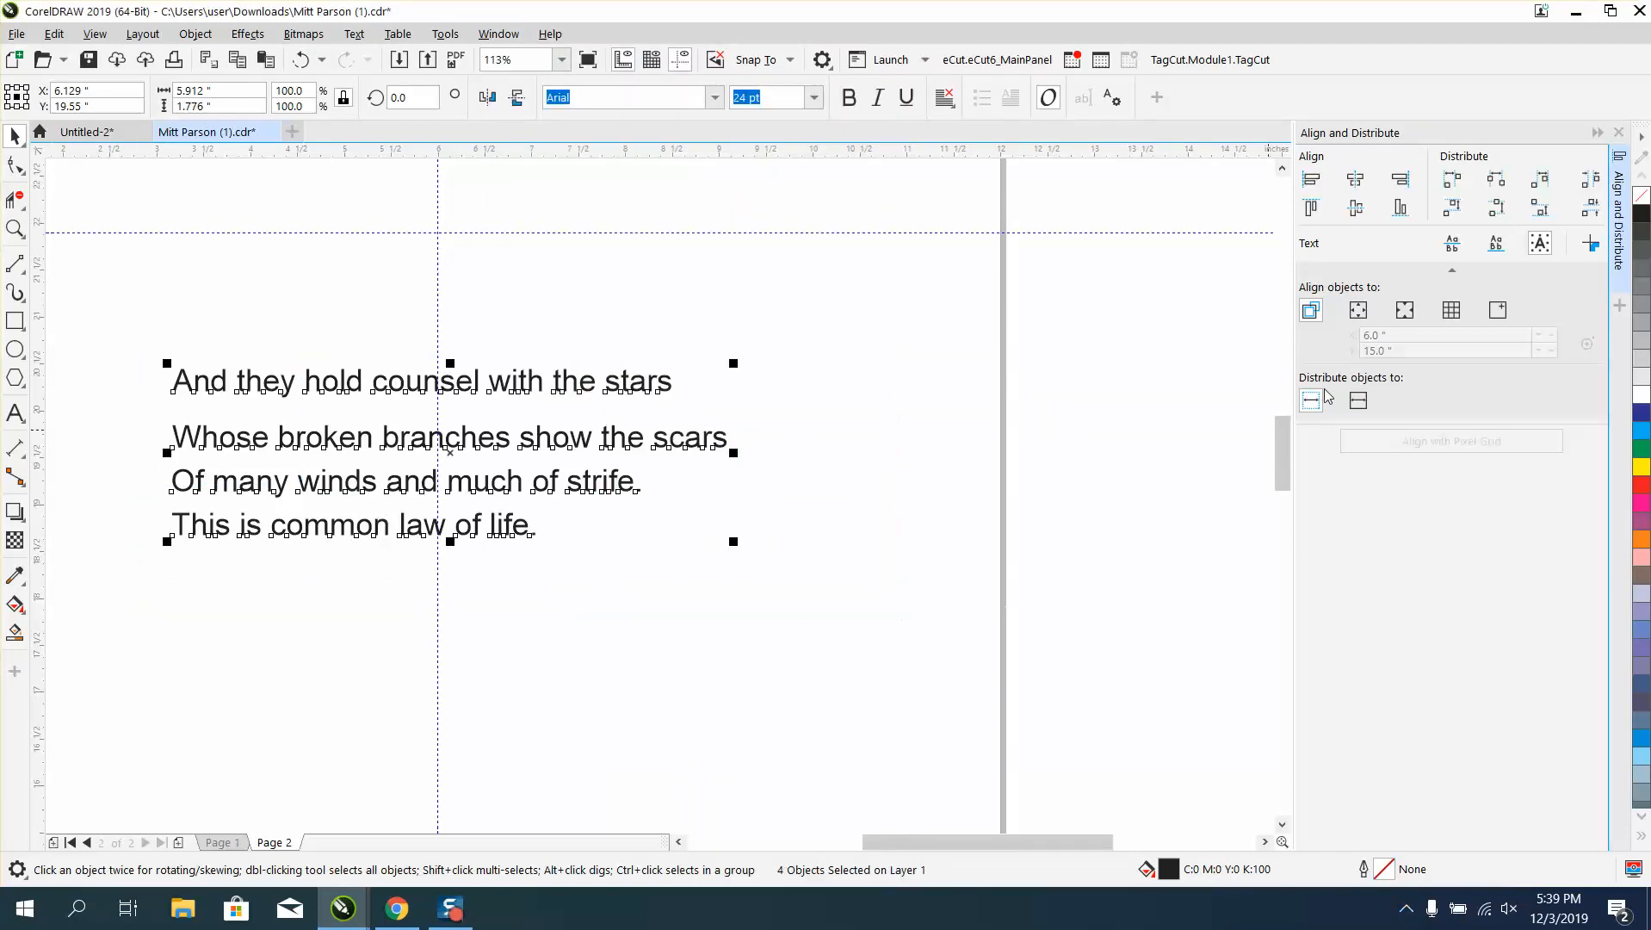
click(1591, 207)
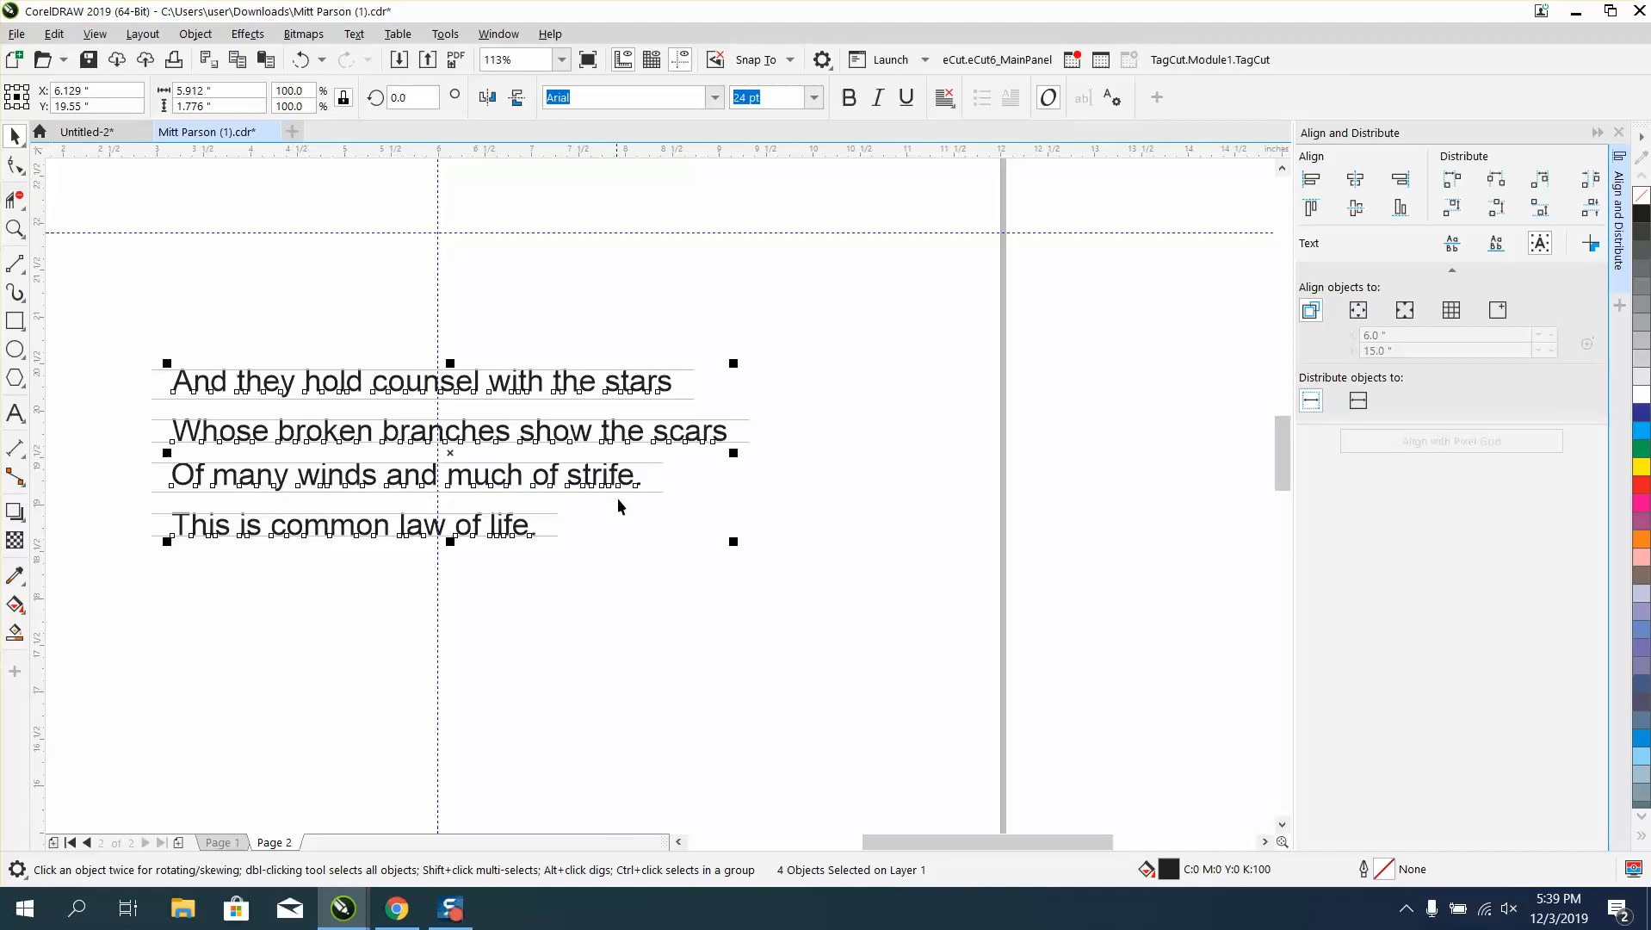
click(676, 559)
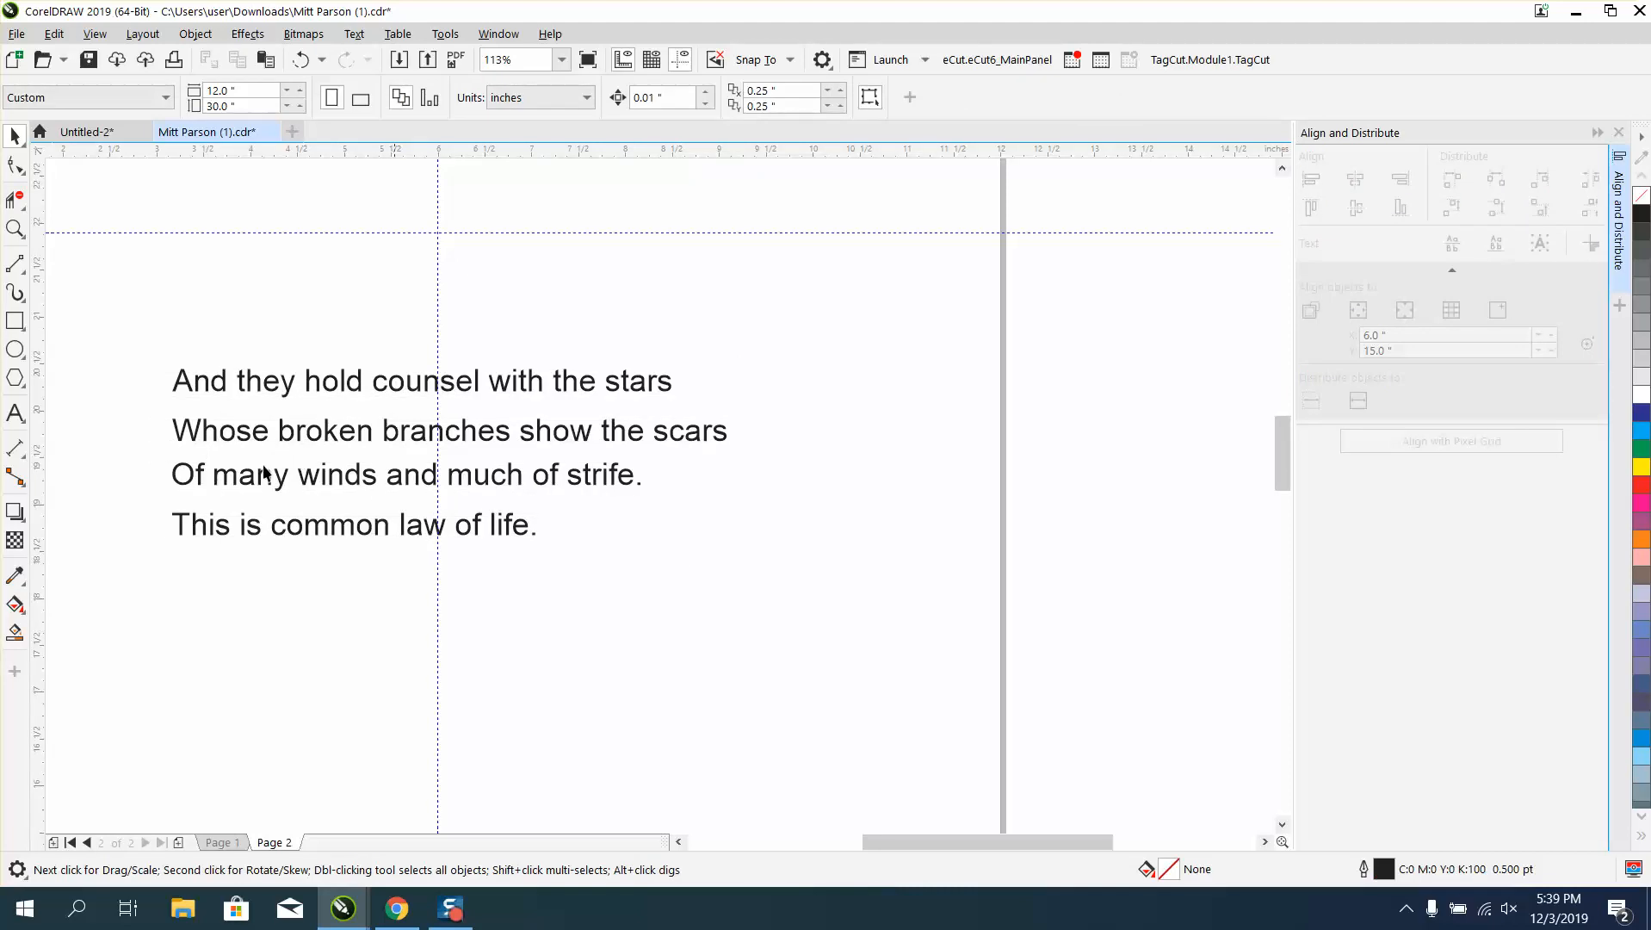
- Select the stanza's four lines again and distribute them evenly in the vertical direction, then deselect them
drag(188, 419, 833, 586)
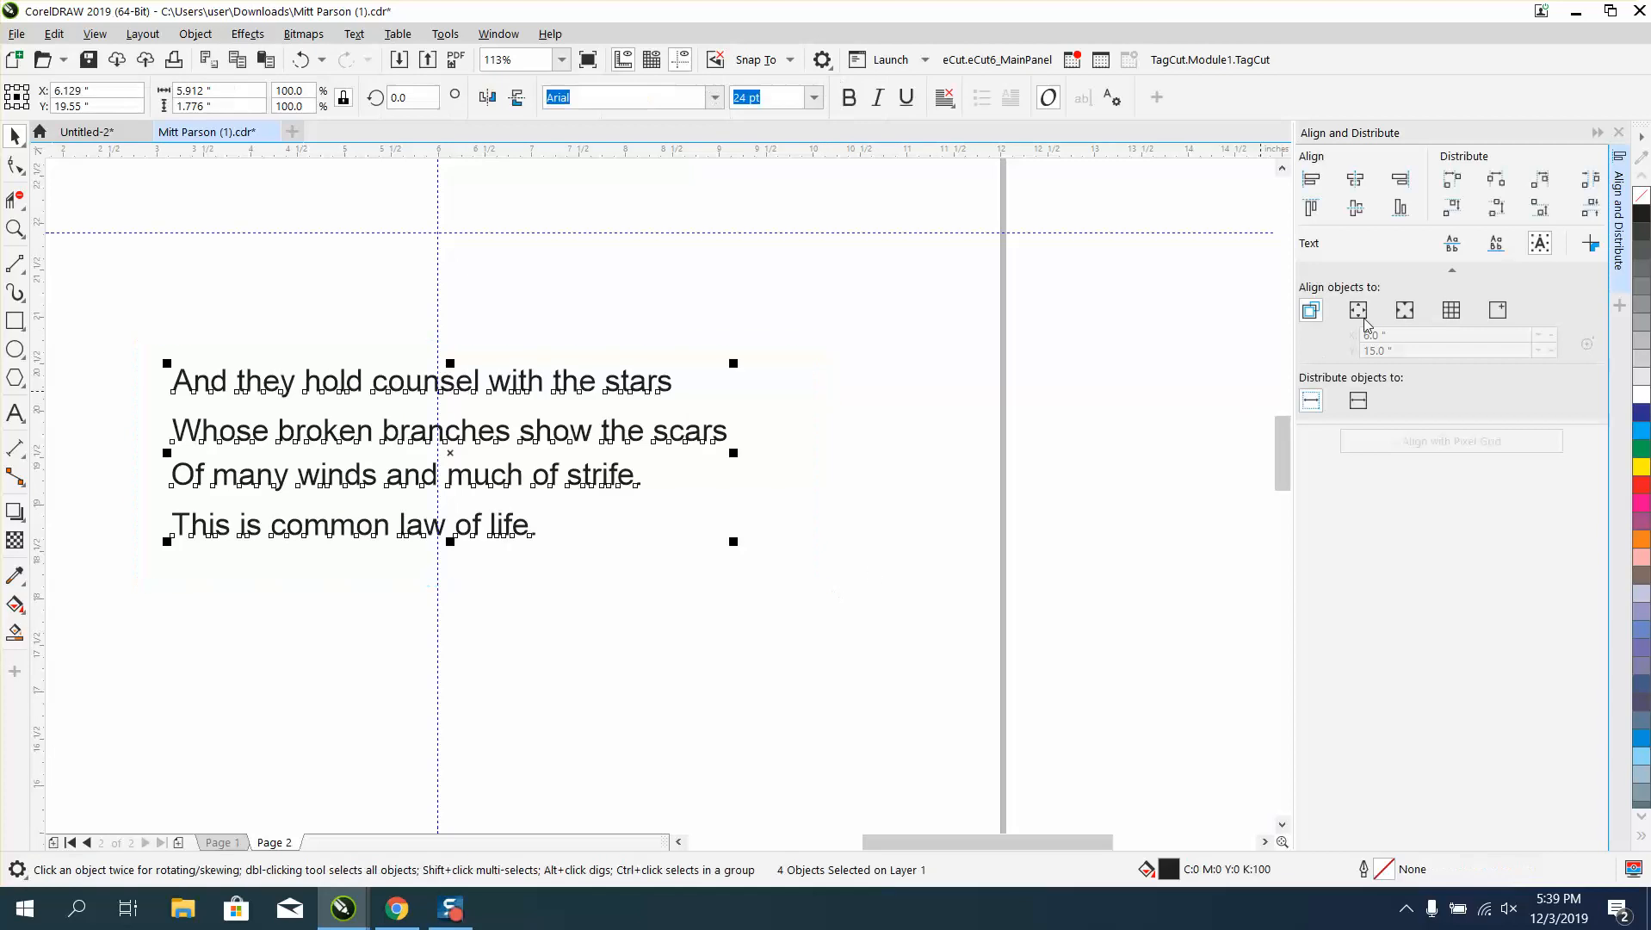
click(1499, 207)
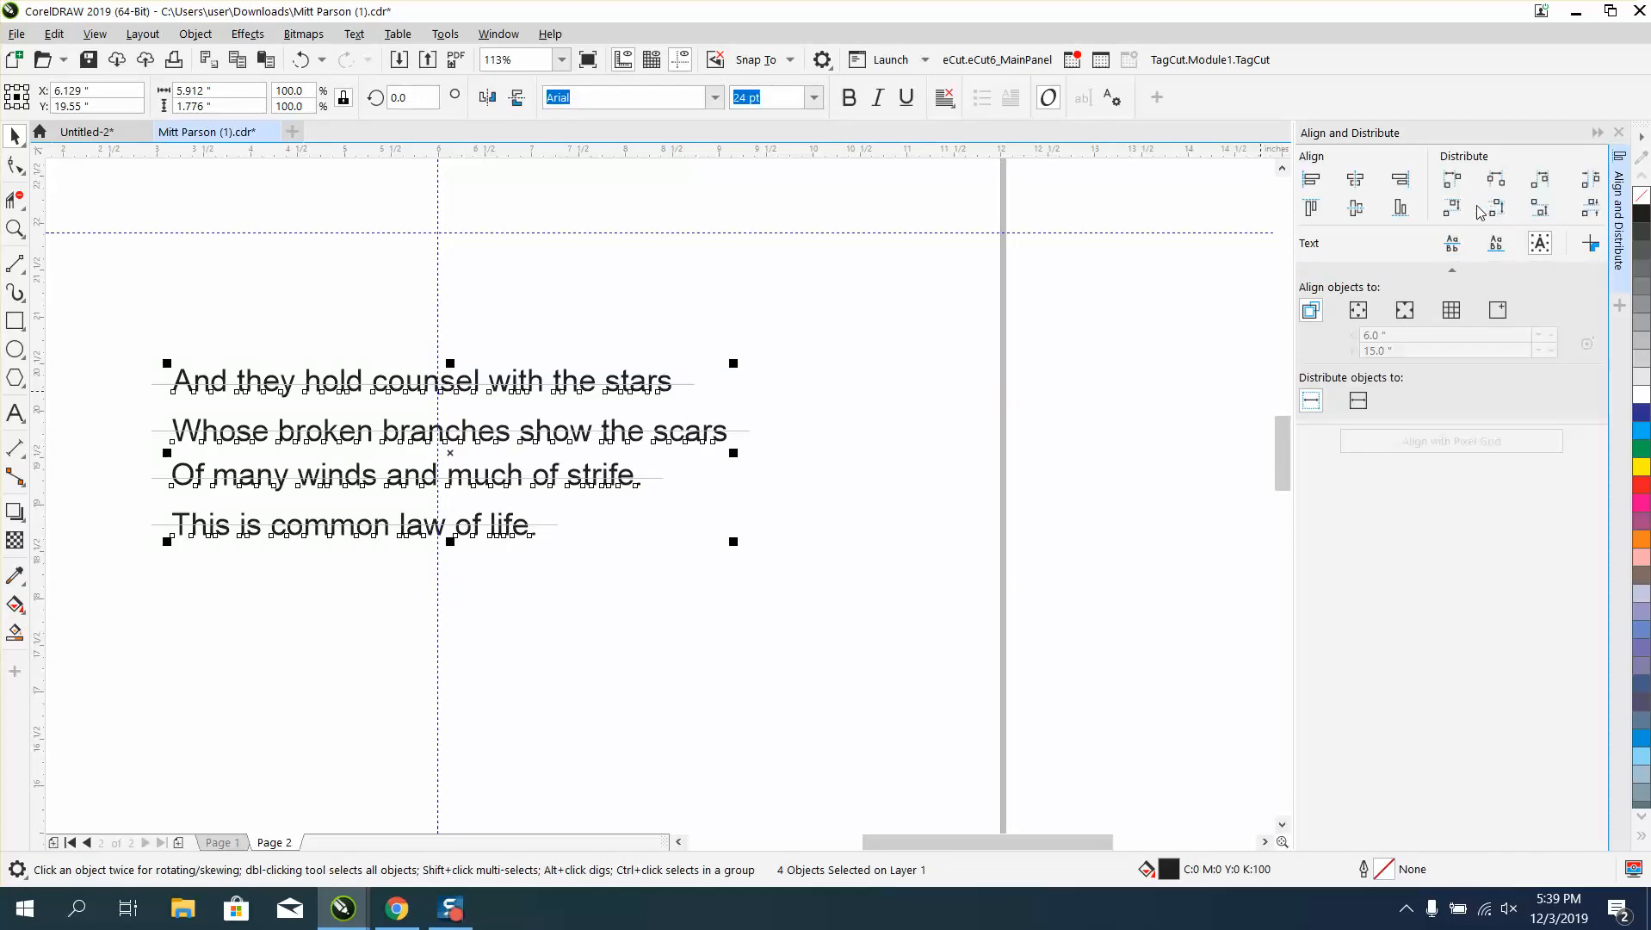
click(799, 517)
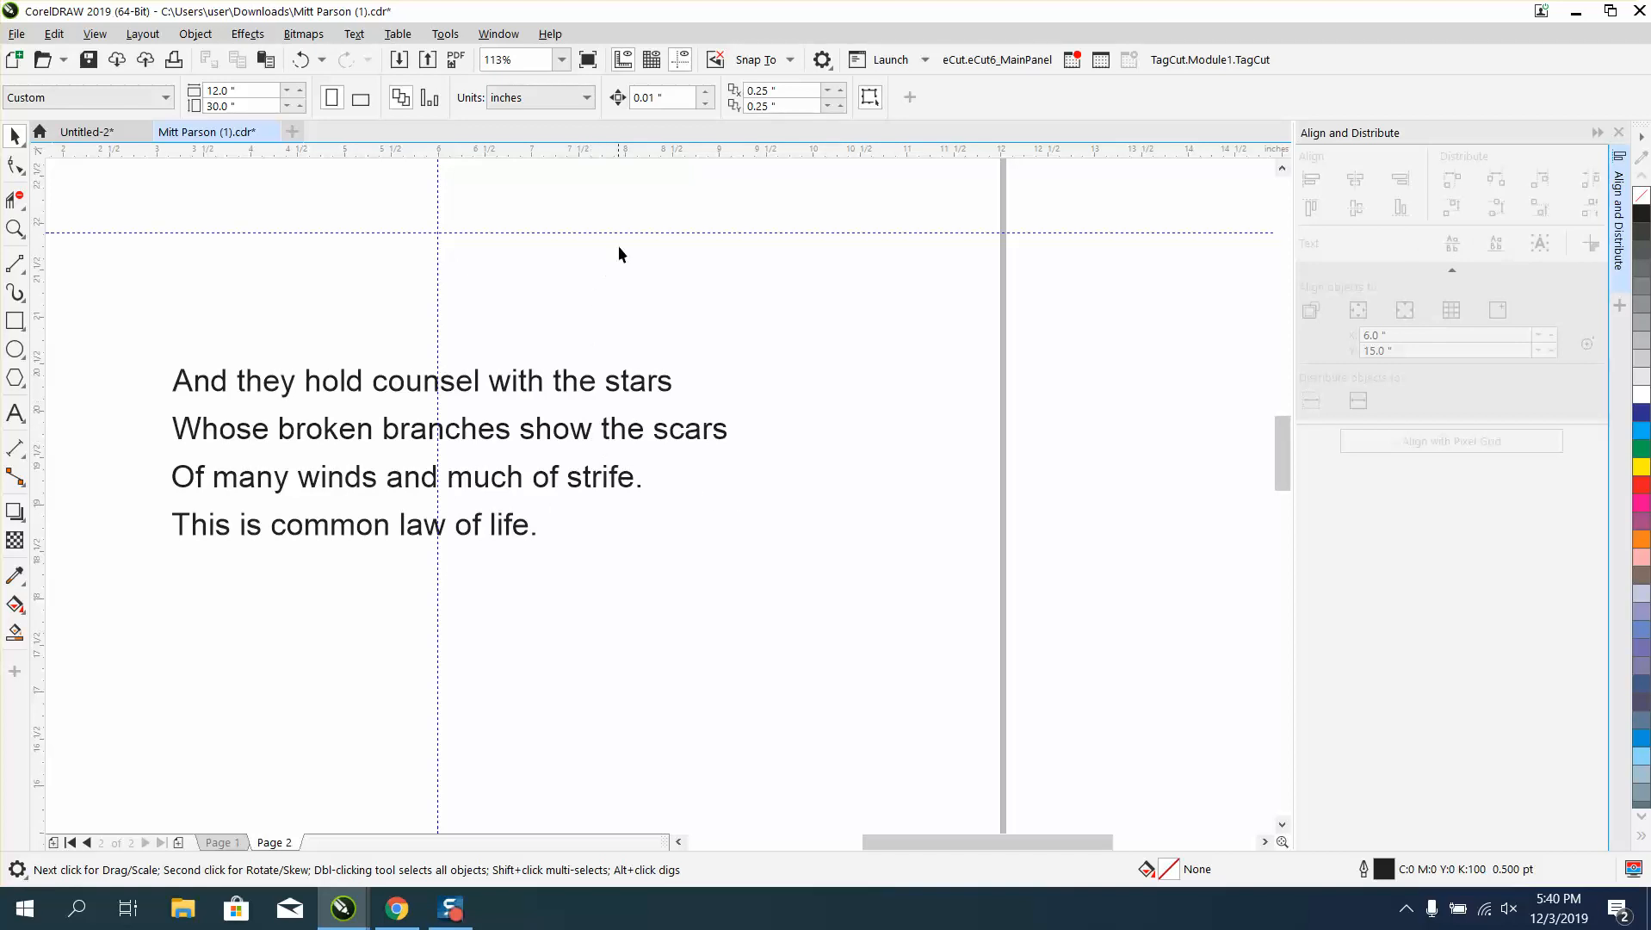
- Place horizontal guidelines at the baselines of the stanza's first and last lines
drag(630, 232, 667, 303)
click(758, 60)
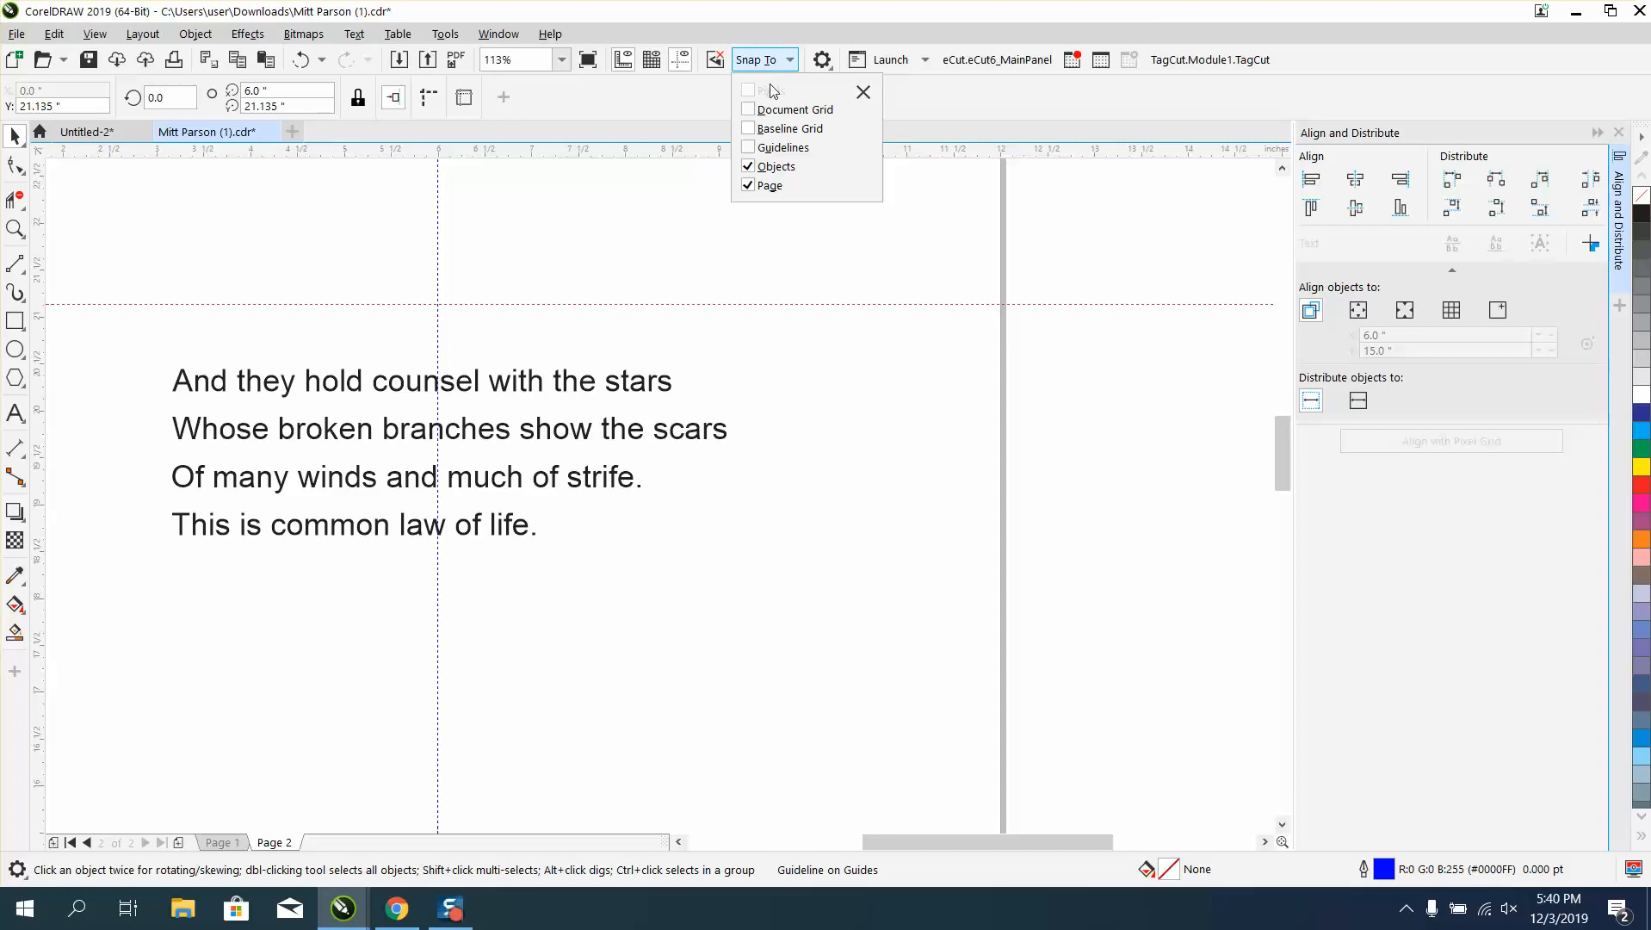
click(749, 147)
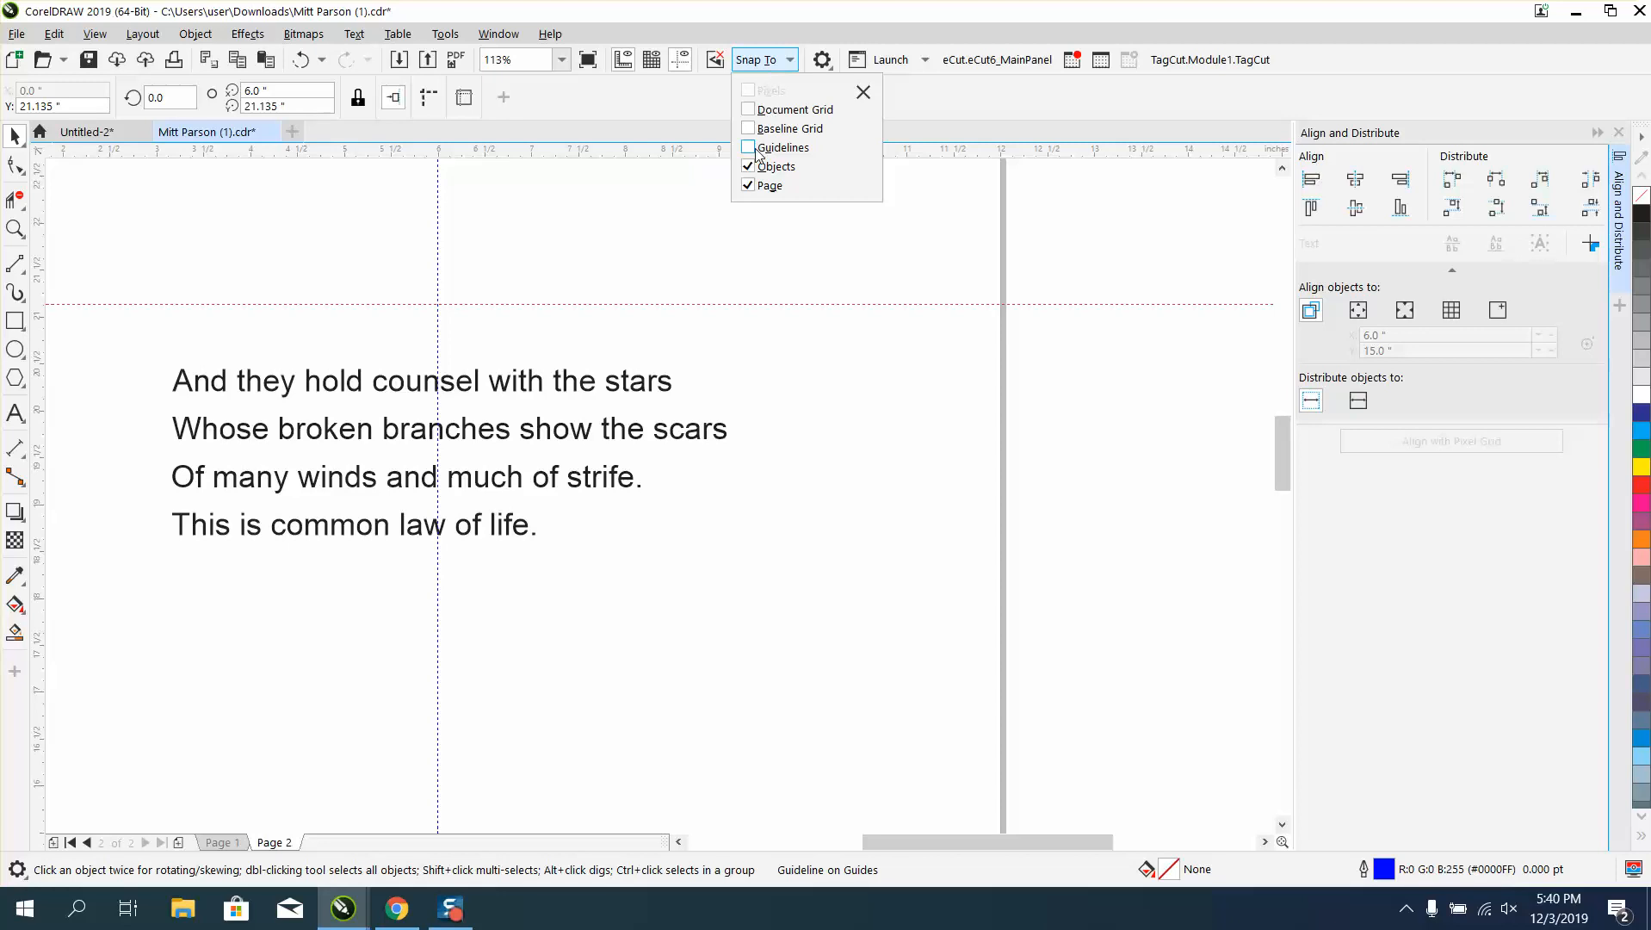
click(683, 306)
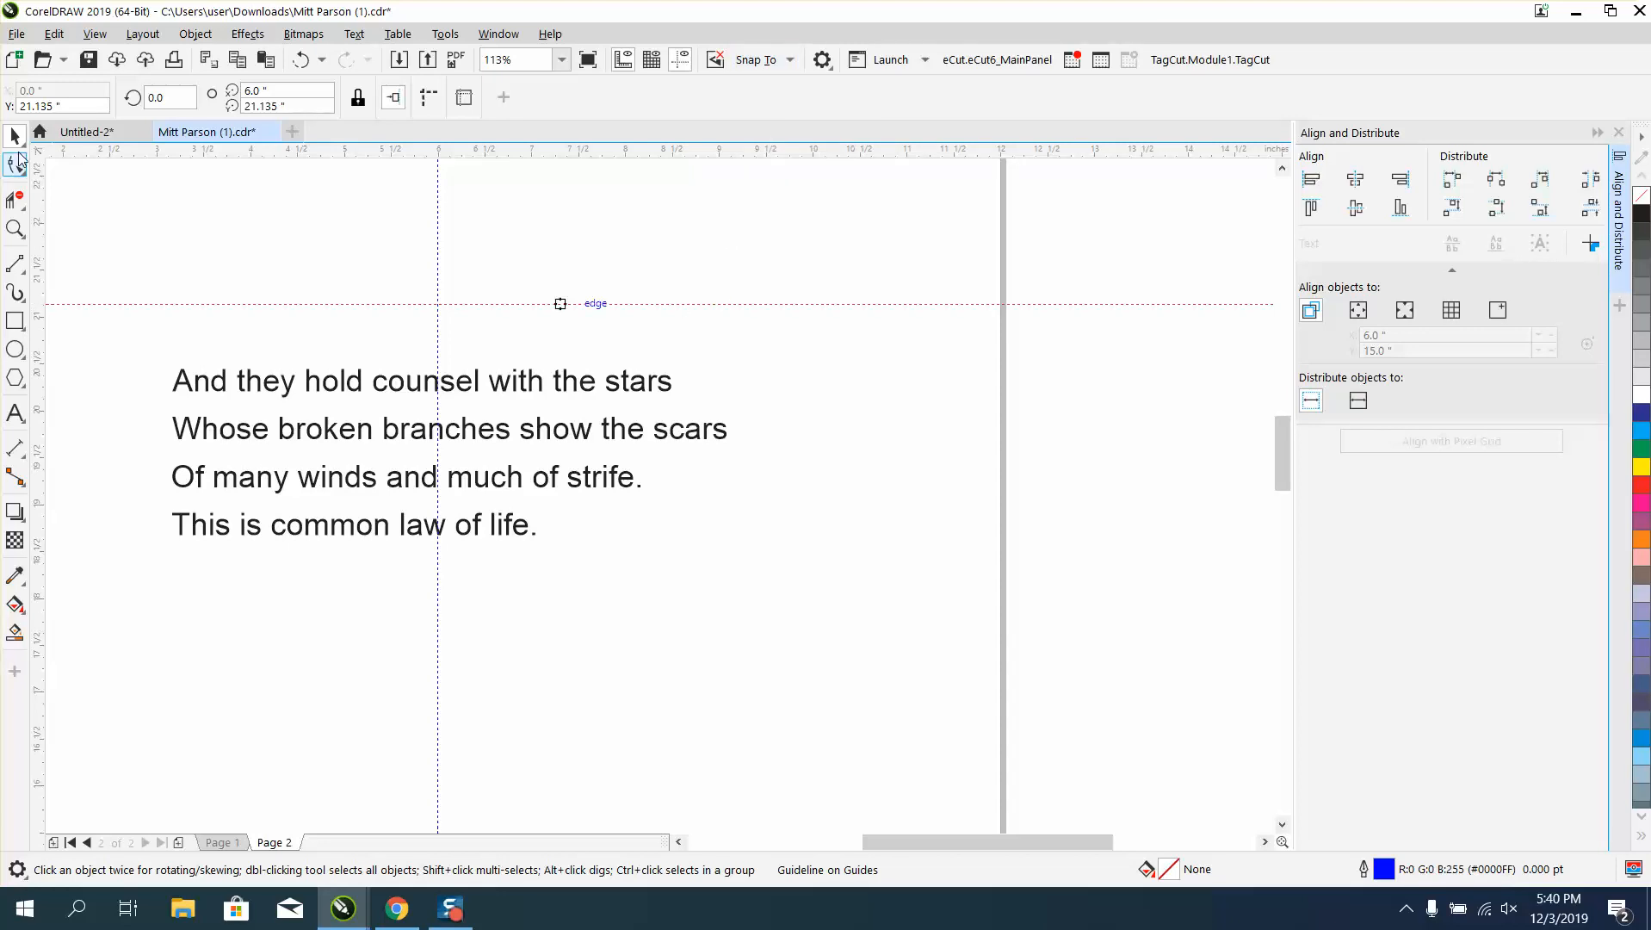
click(15, 137)
drag(619, 308, 610, 397)
drag(609, 153, 535, 535)
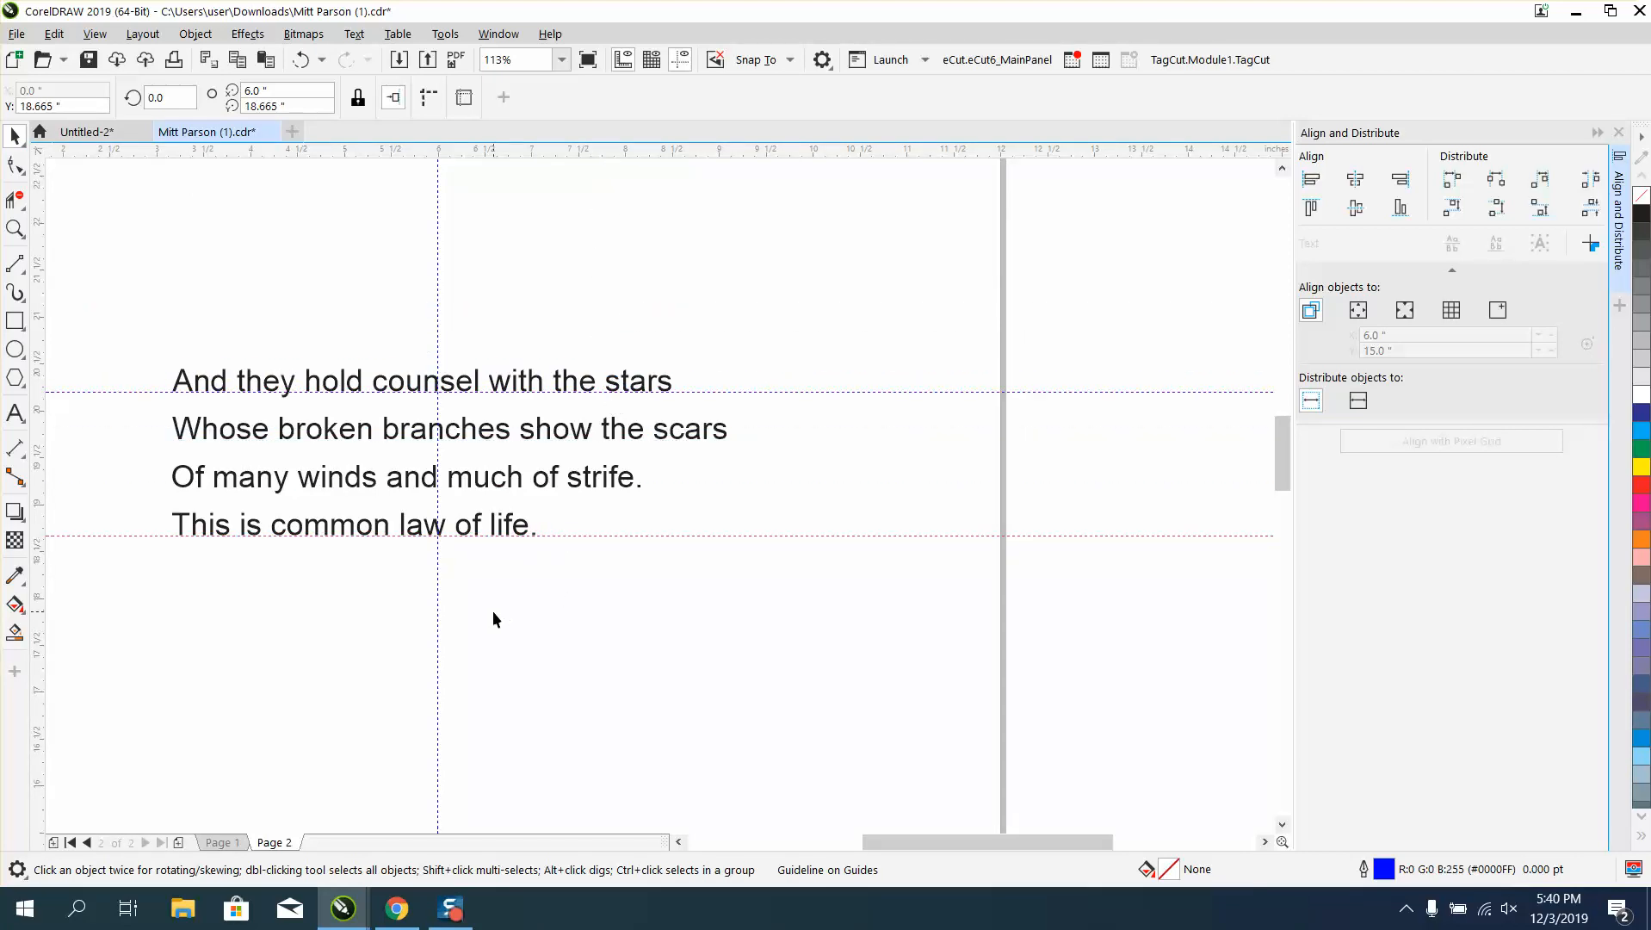
- Group the four evenly spaced lines and move the group off the page to its left side
scroll(495, 610, down, 3)
drag(290, 454, 660, 623)
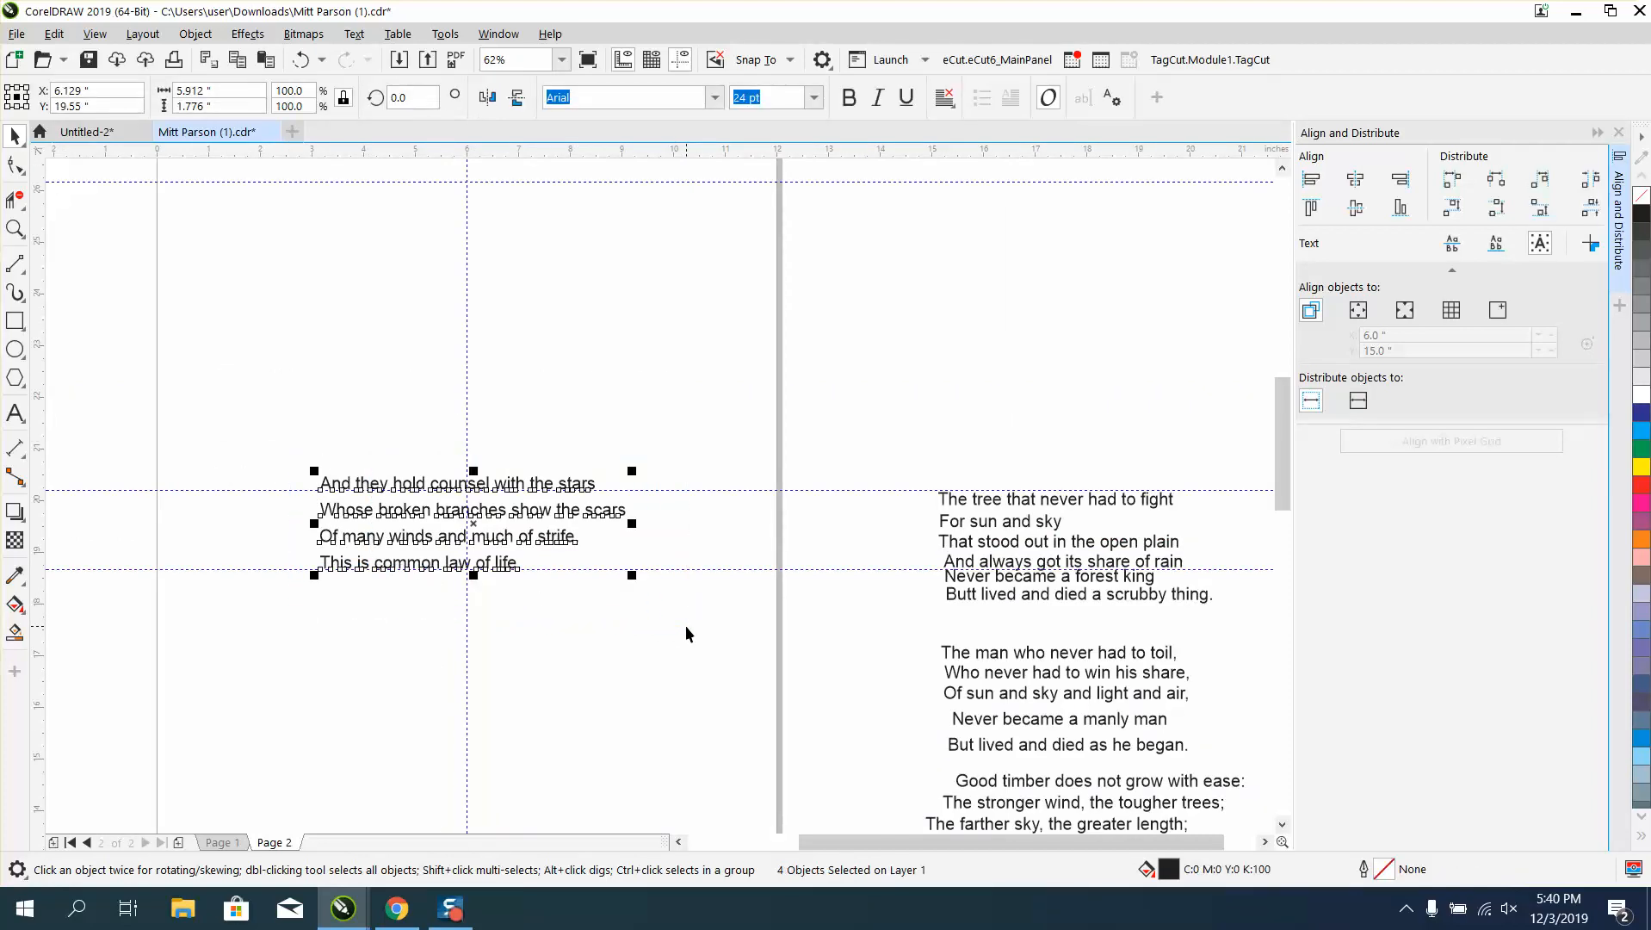
key(ctrl+g)
scroll(689, 626, down, 3)
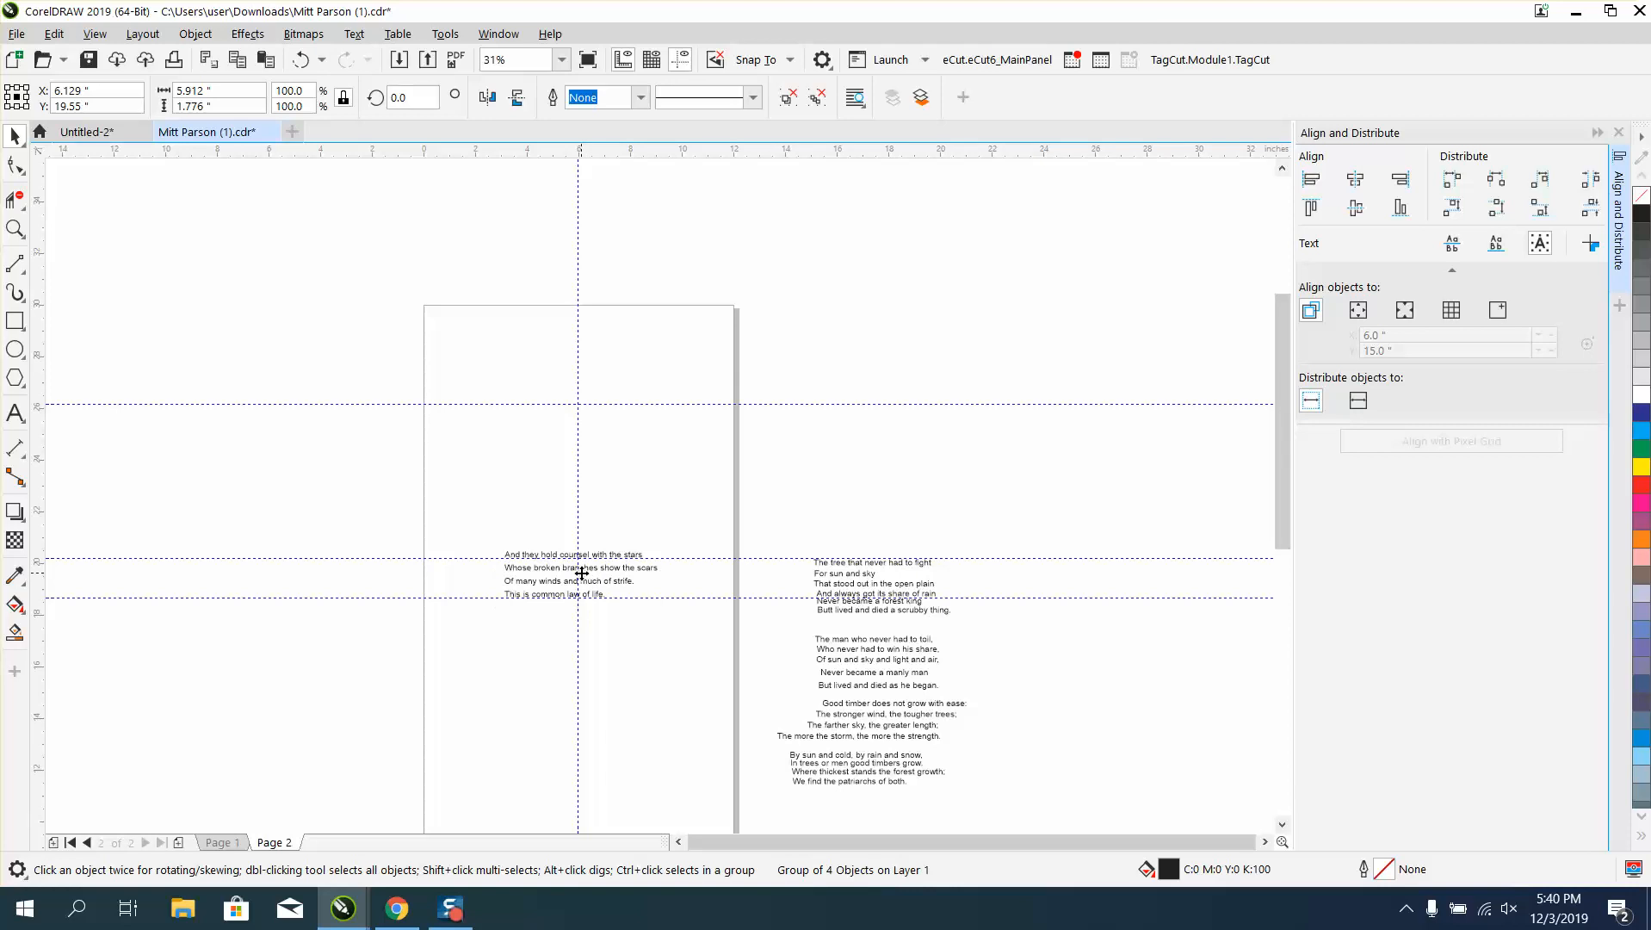
drag(581, 573, 333, 577)
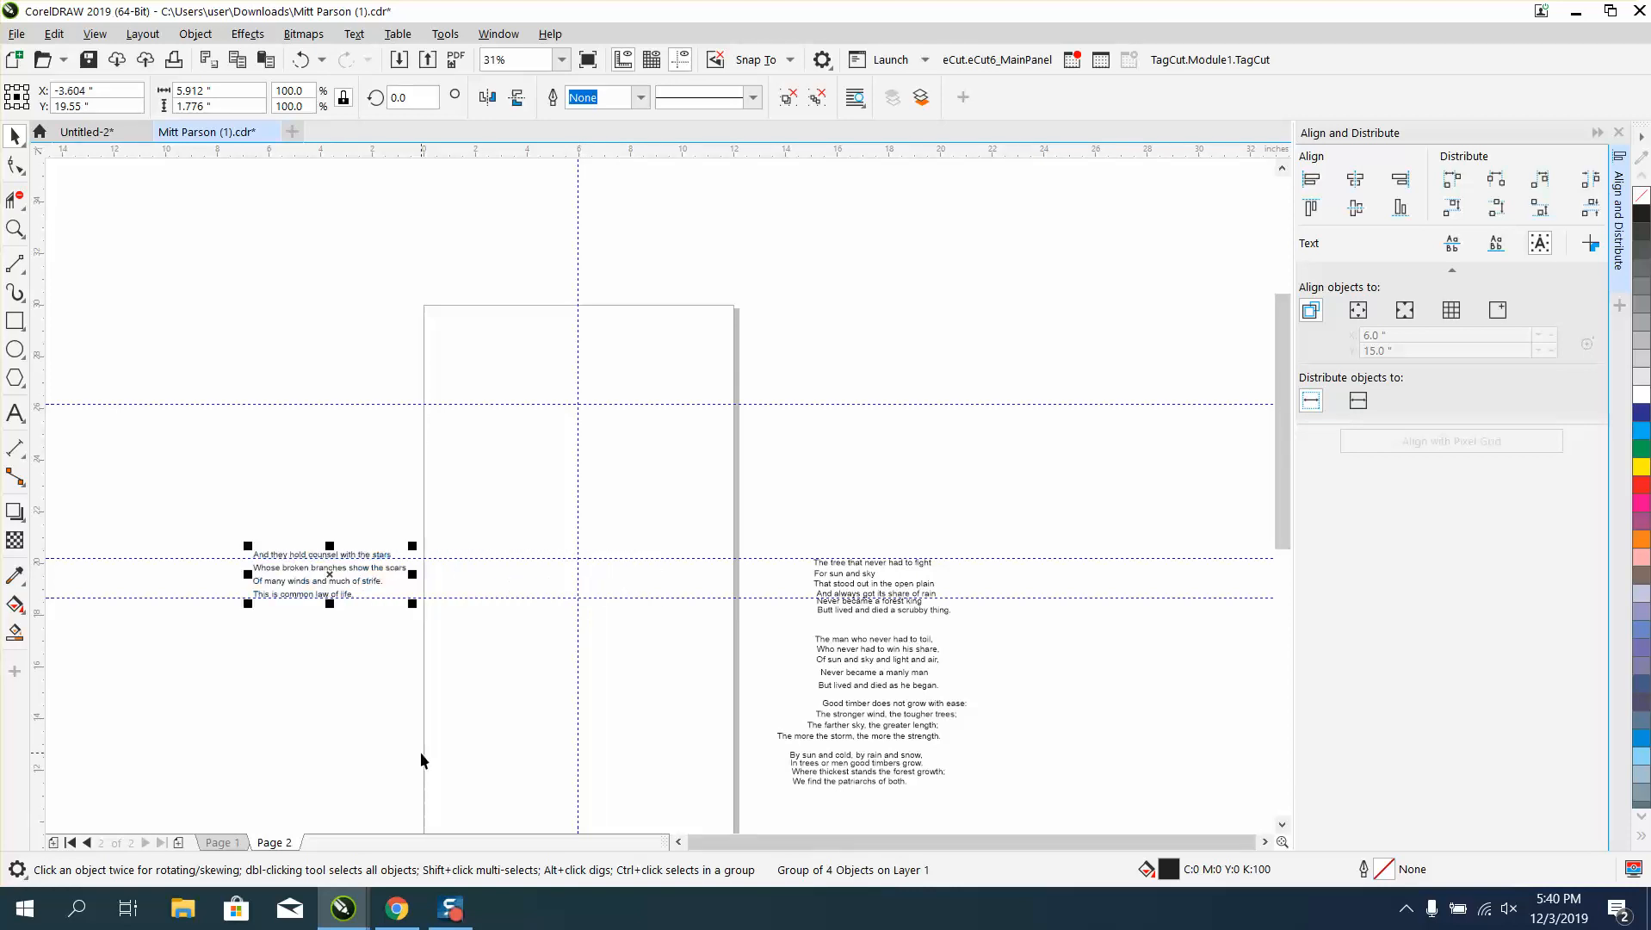
- Move the four-line stanza starting "By sun and cold, by rain and snow" onto the page, across the vertical guideline
drag(763, 738, 966, 812)
drag(869, 772, 578, 568)
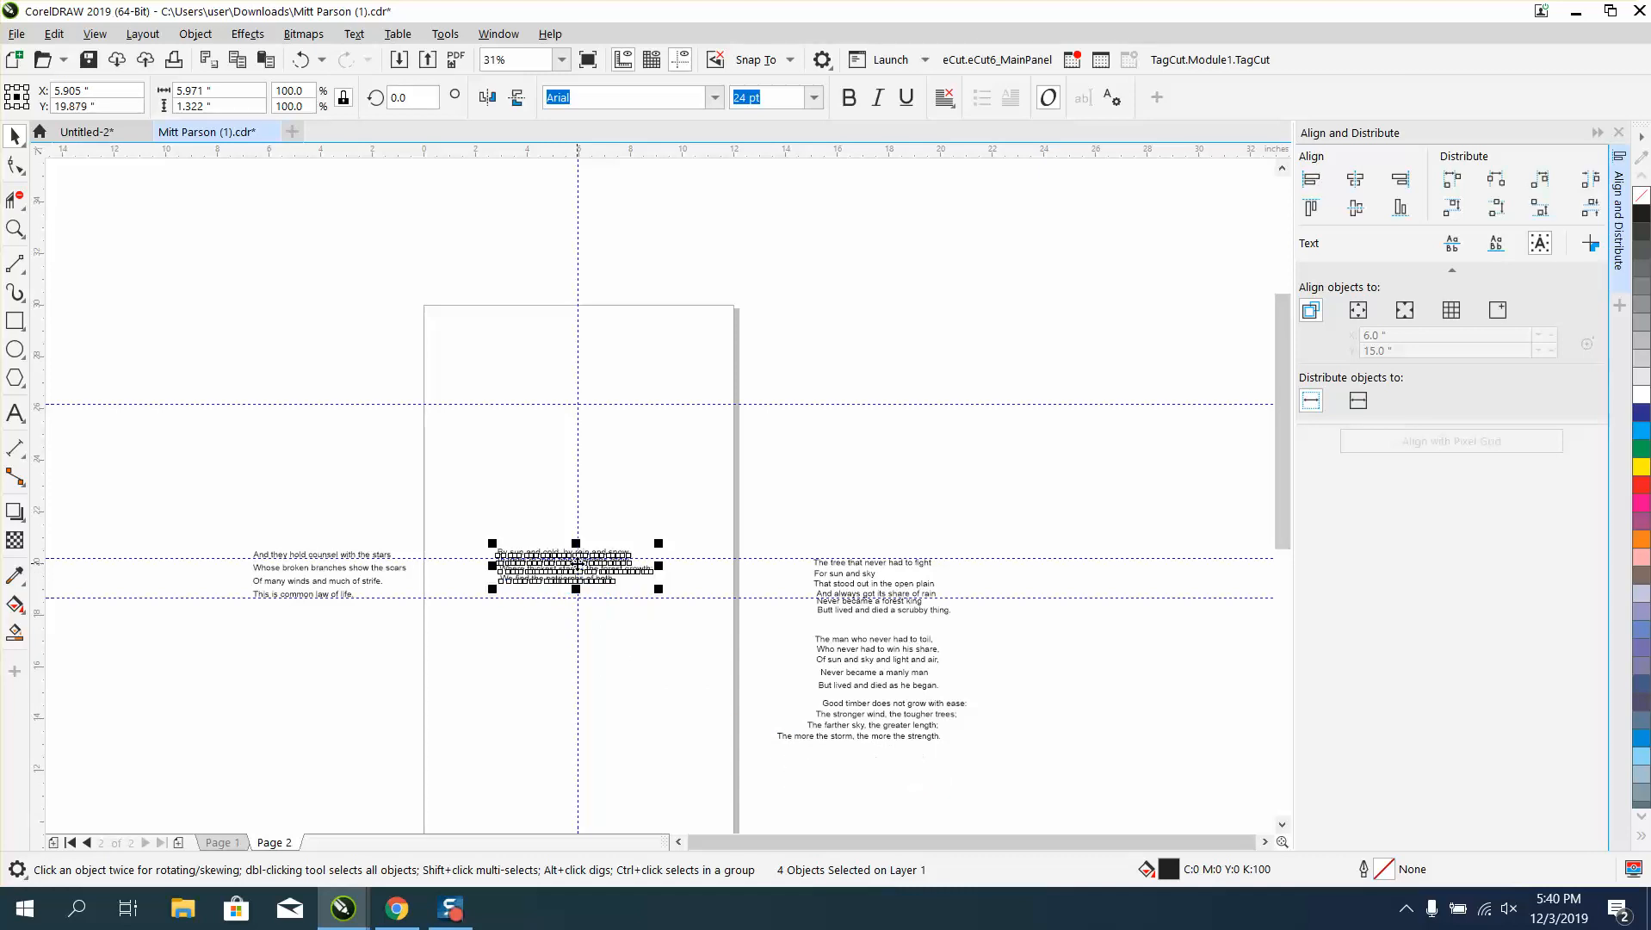
click(12, 234)
drag(440, 450, 848, 735)
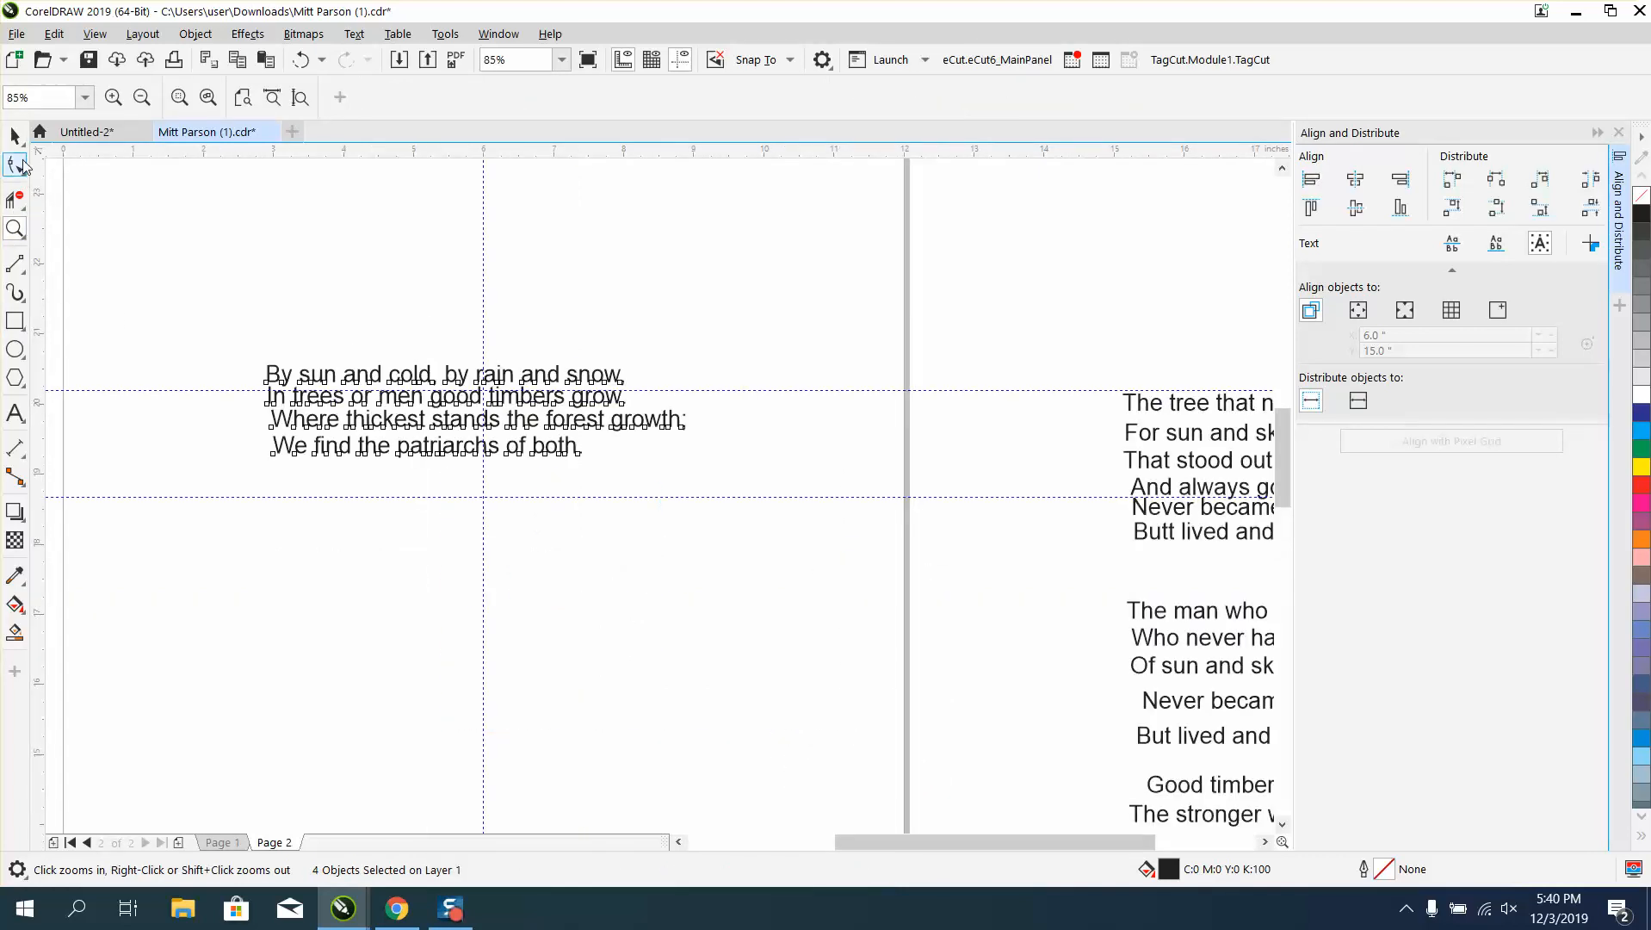
click(15, 135)
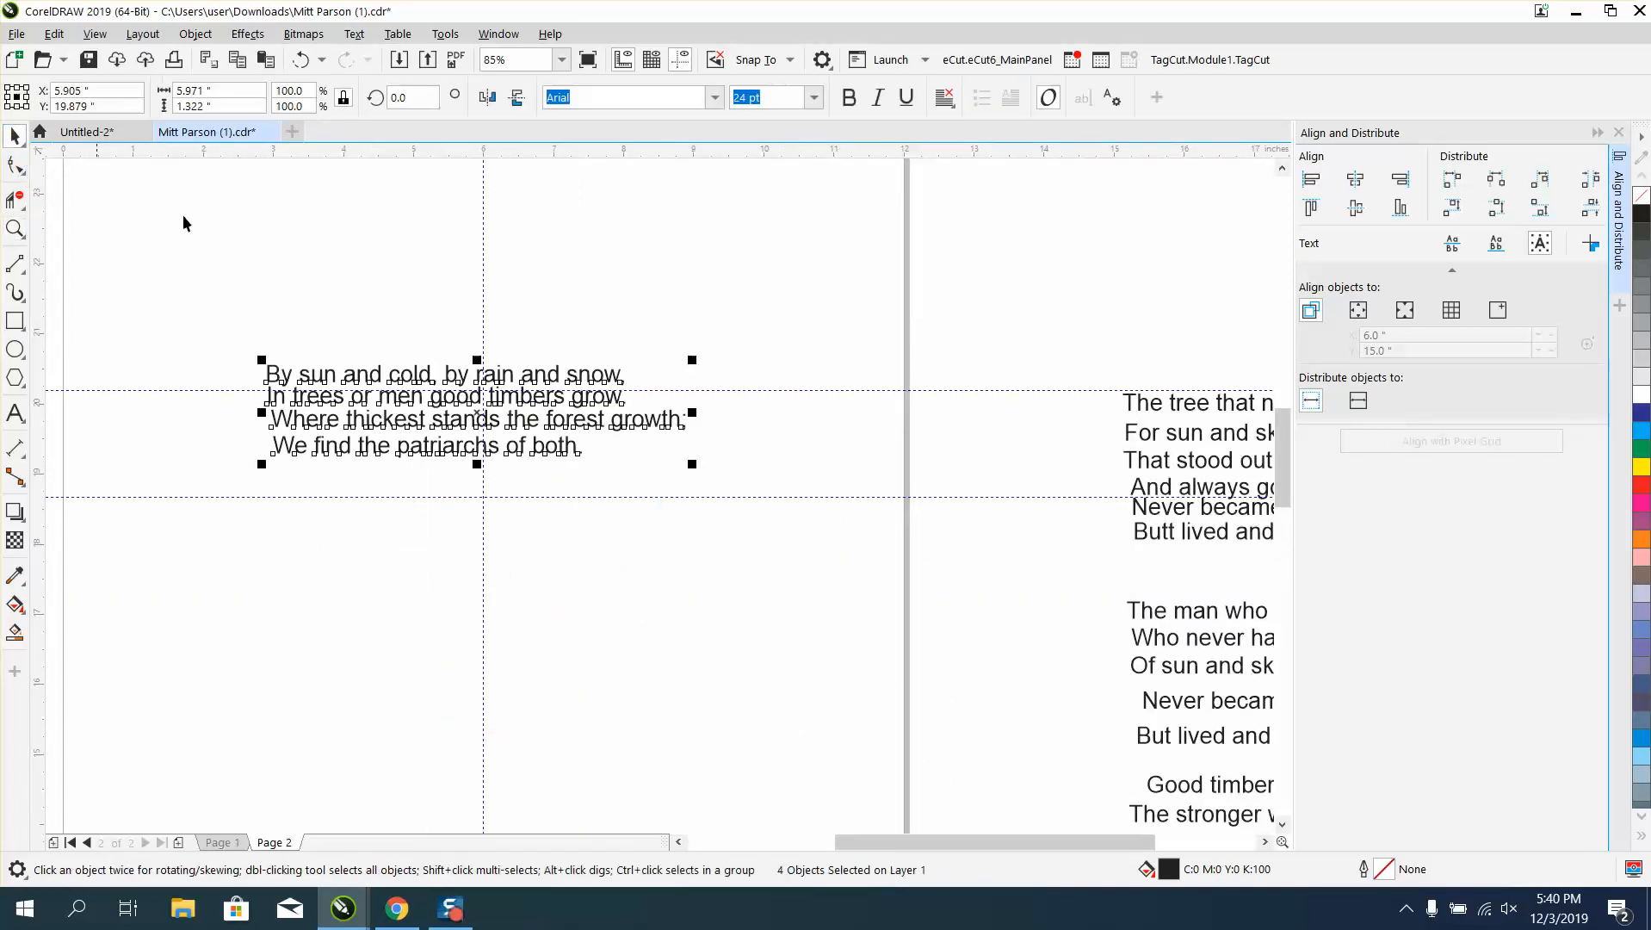
- Move the line "We find the patriarchs of both." down so its baseline sits on the lower stanza guideline
click(389, 480)
drag(409, 445, 413, 491)
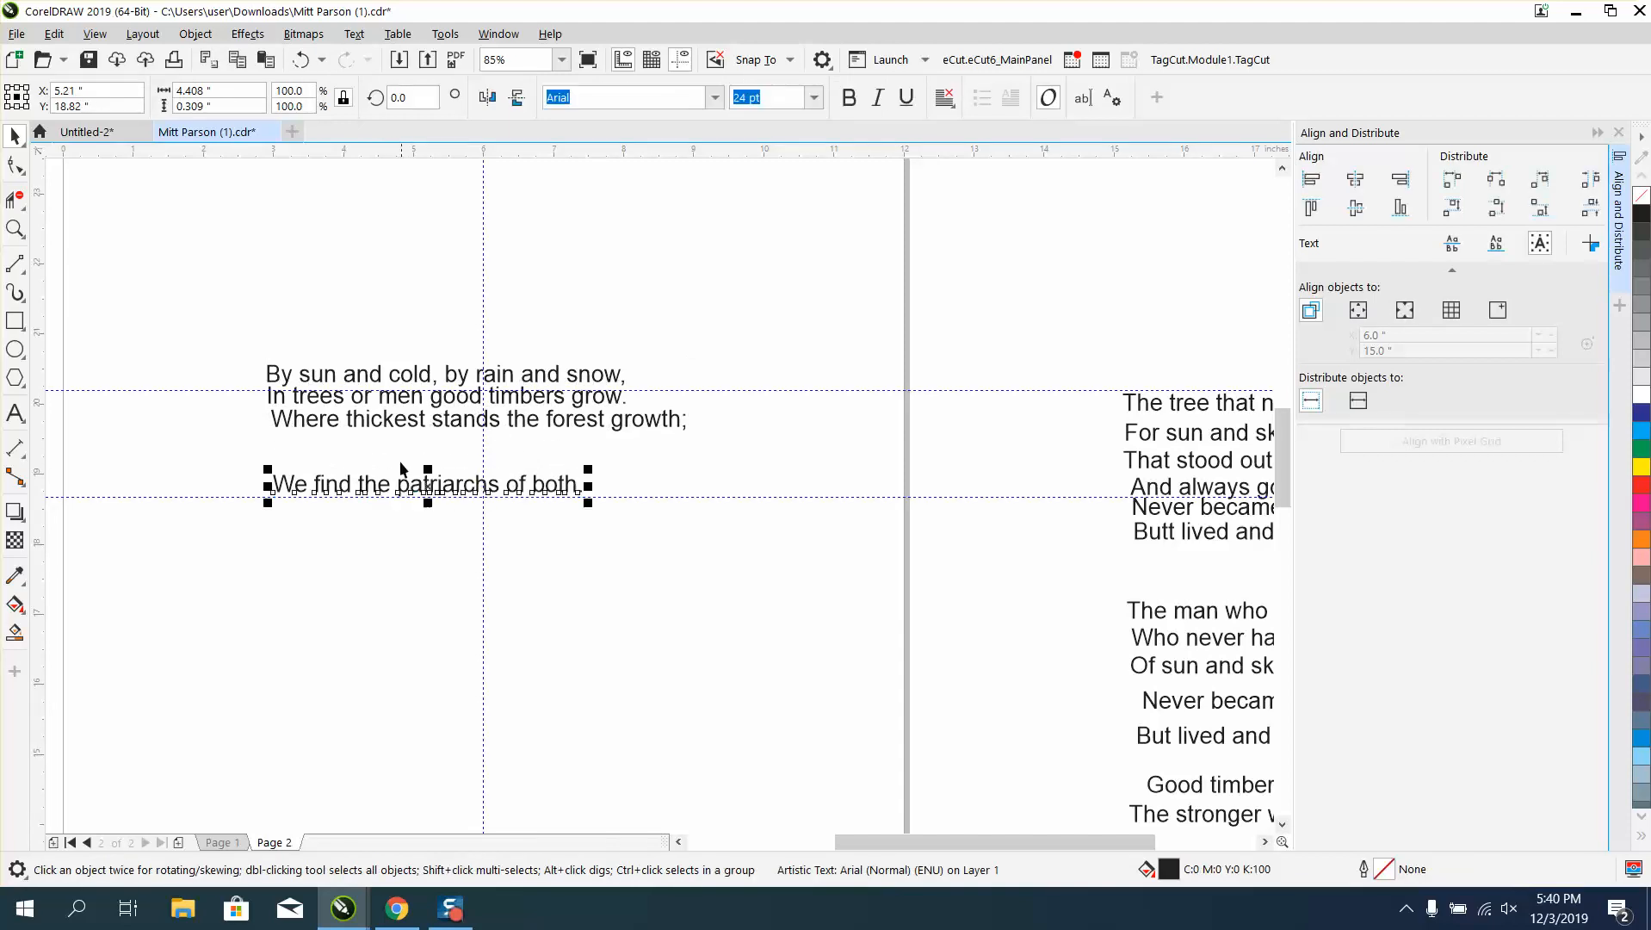
click(15, 228)
drag(211, 355, 647, 594)
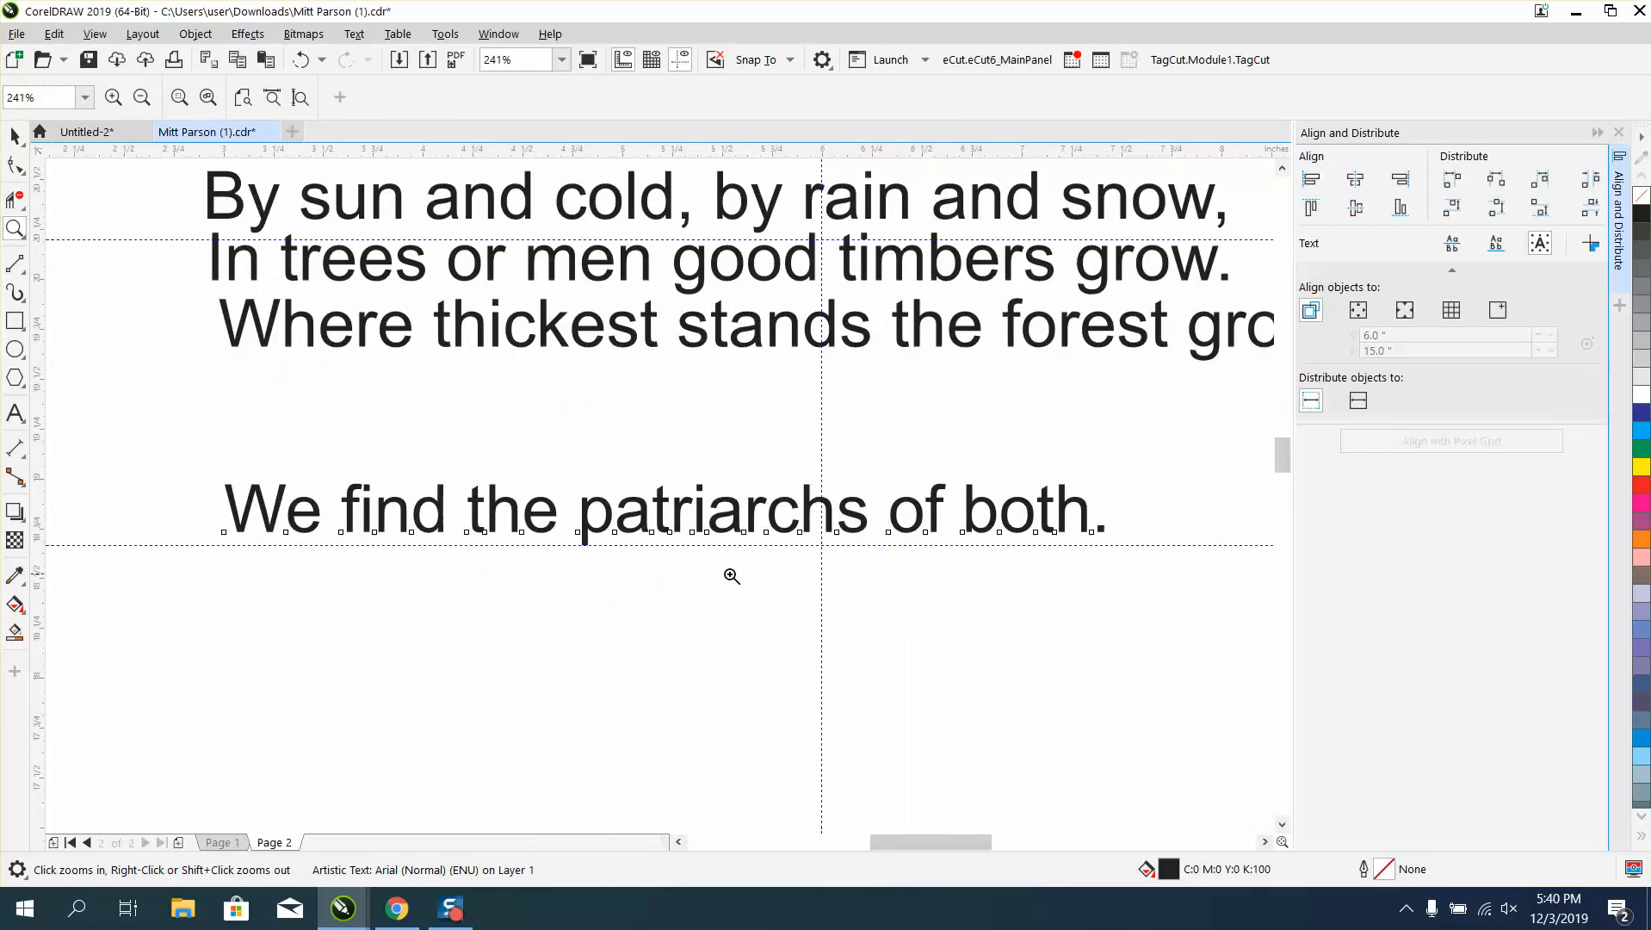
click(15, 135)
drag(664, 514, 663, 533)
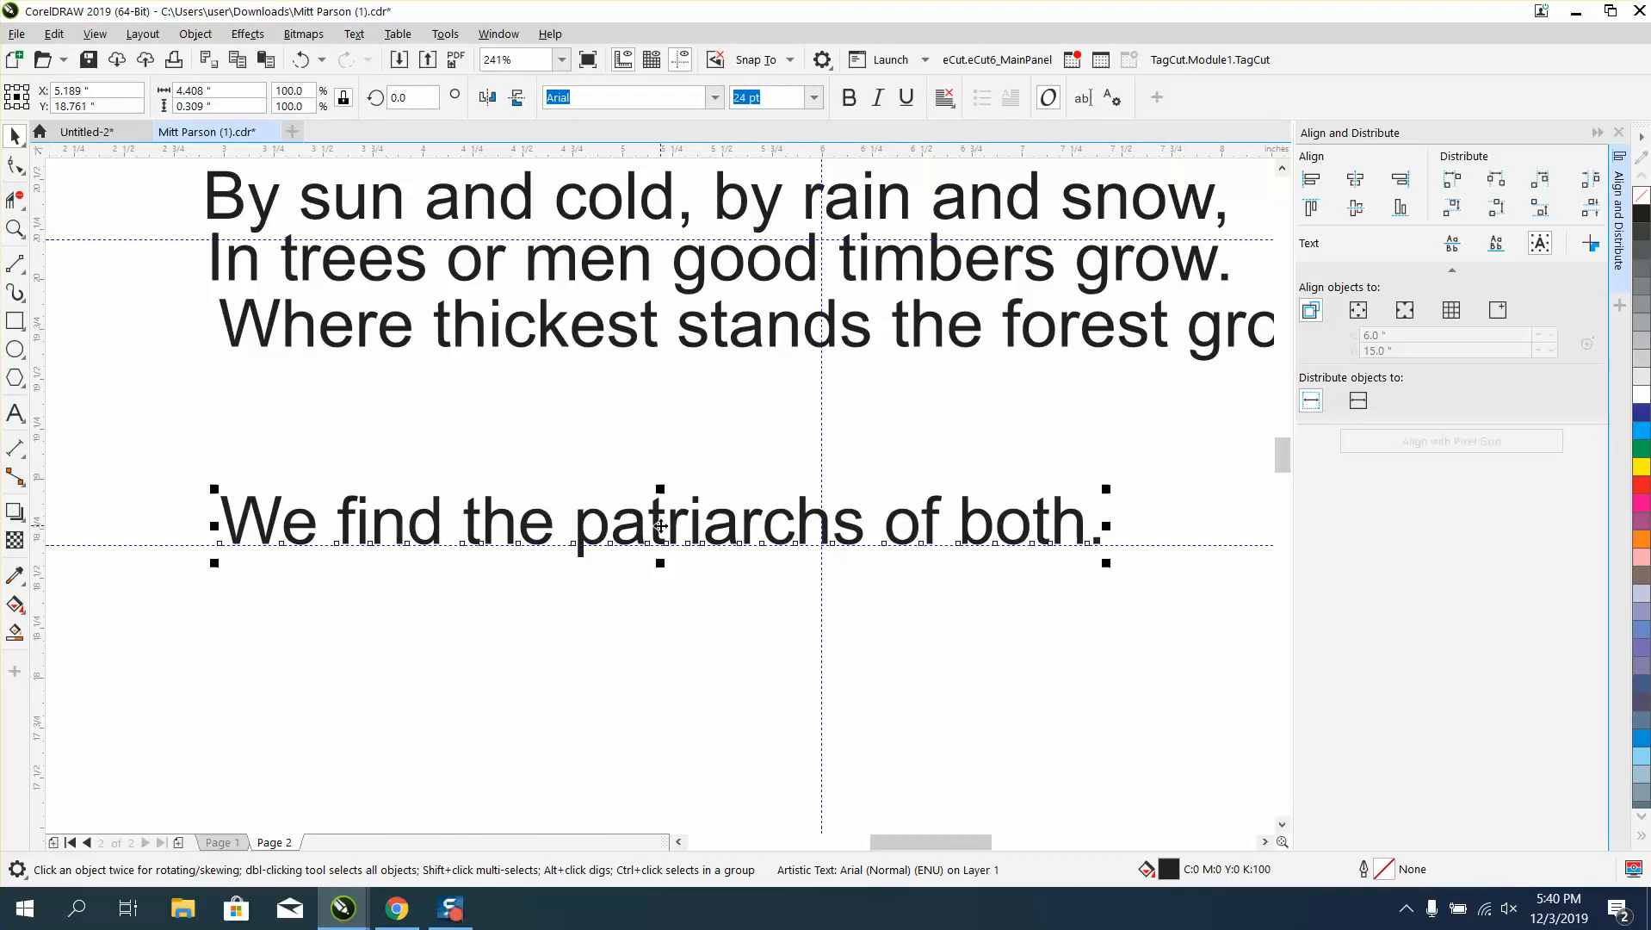
- Lower the stanza's two middle lines toward the last one and seat "By sun and cold, by rain and snow" on the upper stanza guideline
drag(696, 350, 684, 459)
drag(702, 280, 697, 376)
drag(725, 230, 727, 250)
- Left-align the four lines between the guidelines and distribute them vertically by their top edges
scroll(633, 372, down, 2)
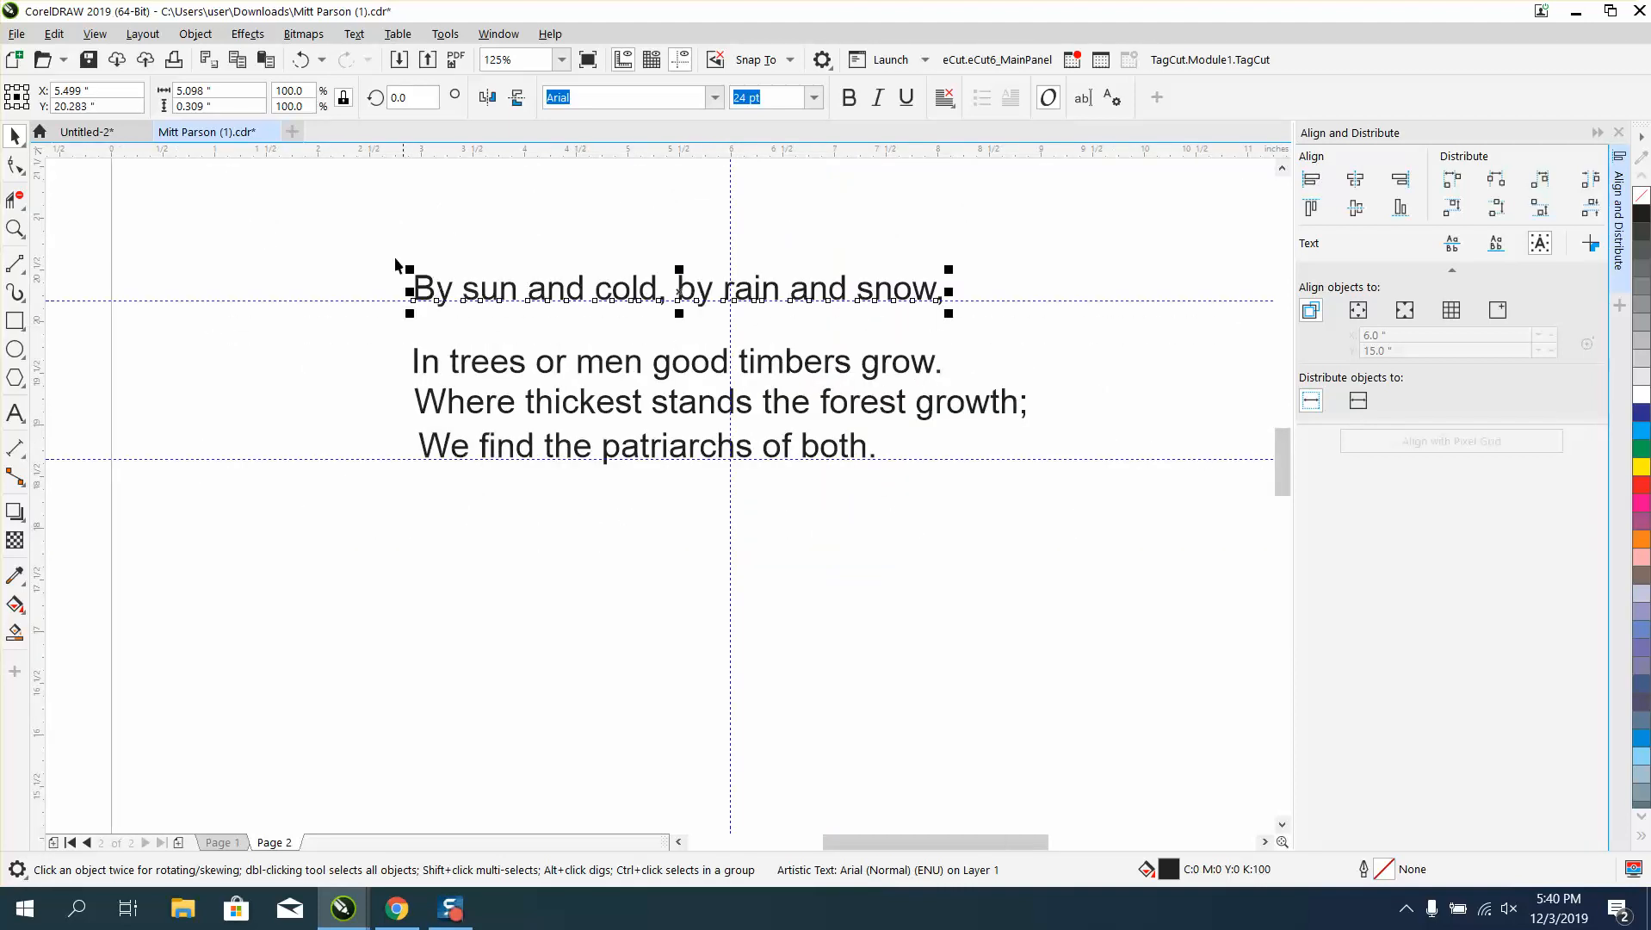
drag(372, 228, 1078, 575)
key(l)
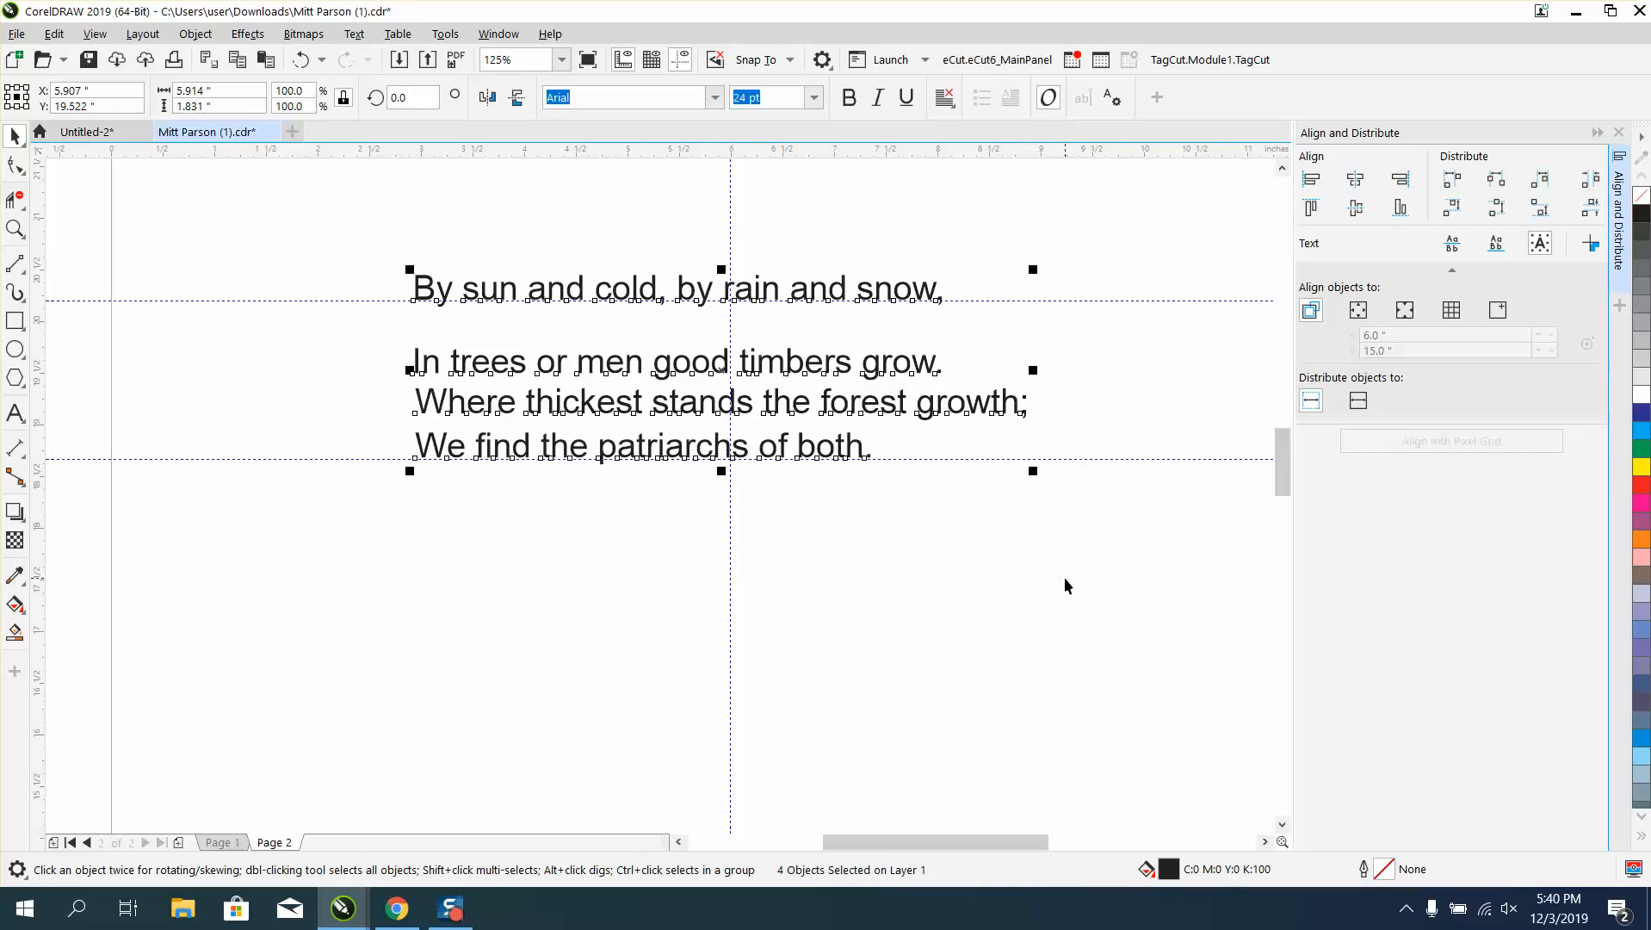
click(1452, 207)
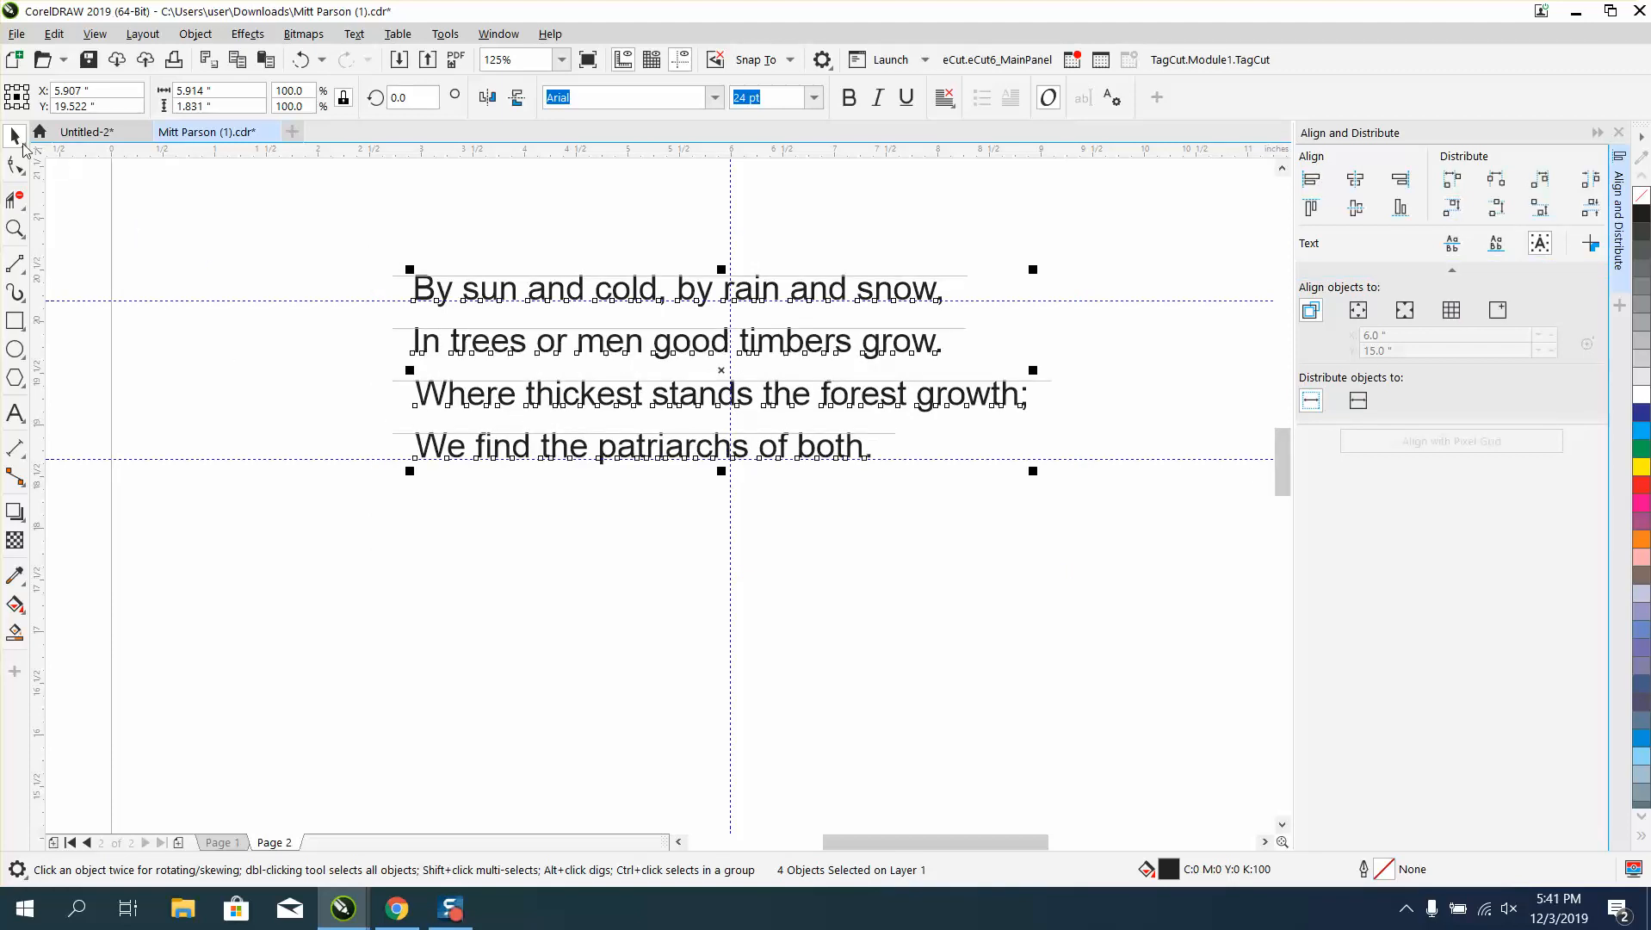
- Group the "By sun and cold" stanza and move it off the page, directly above the first grouped stanza
scroll(433, 435, down, 2)
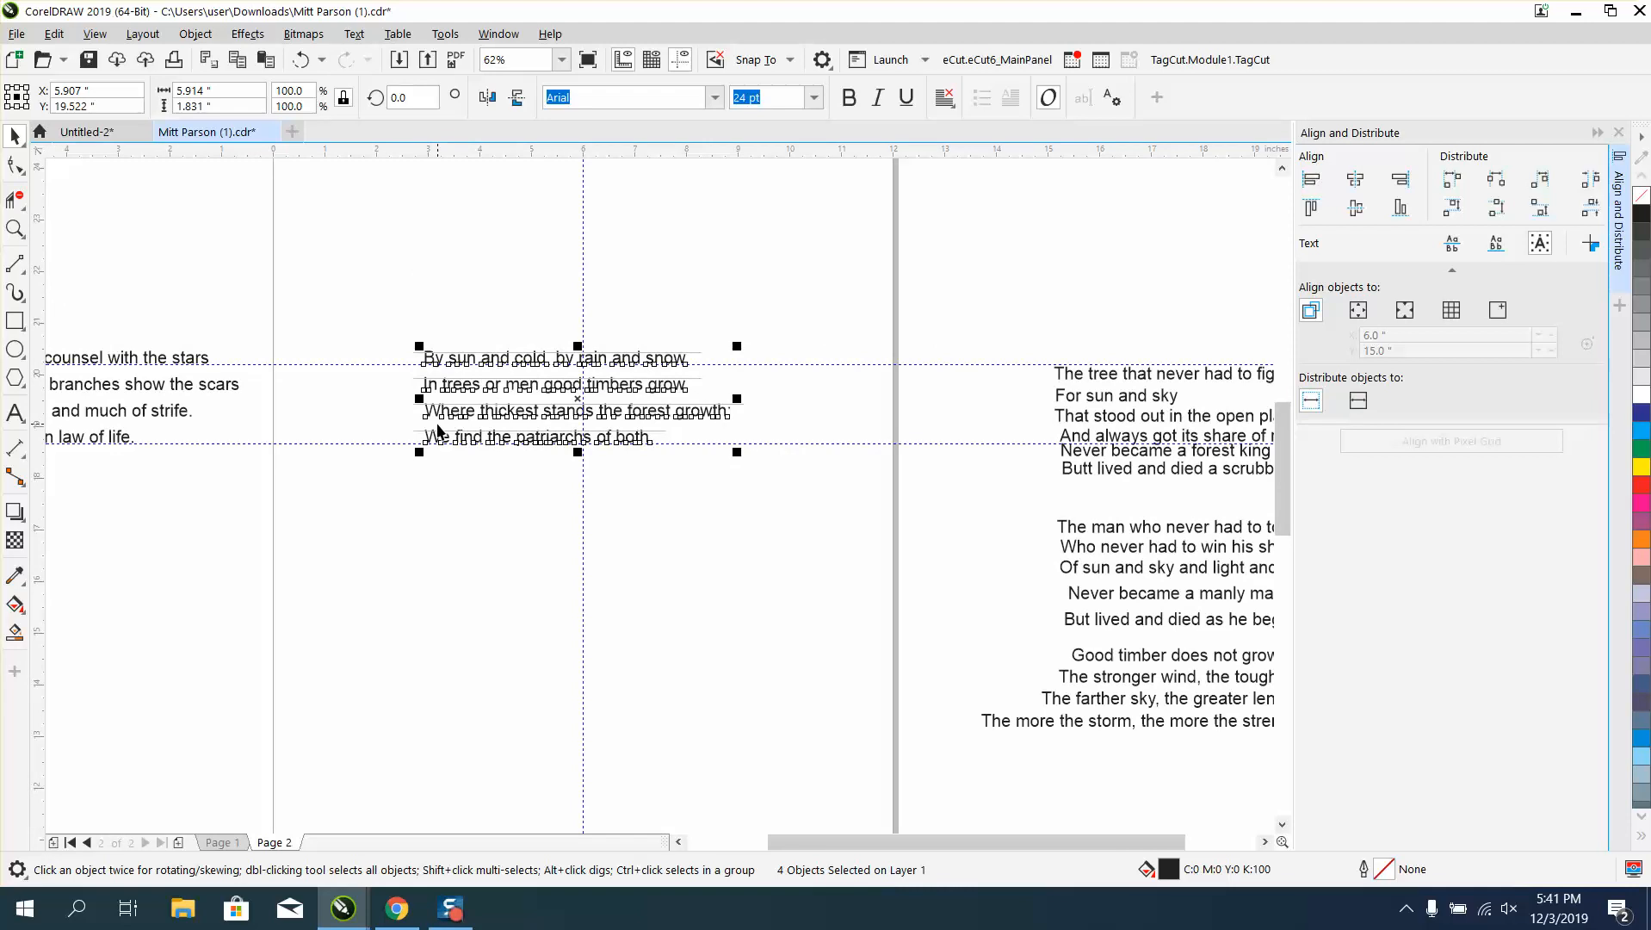
key(ctrl+g)
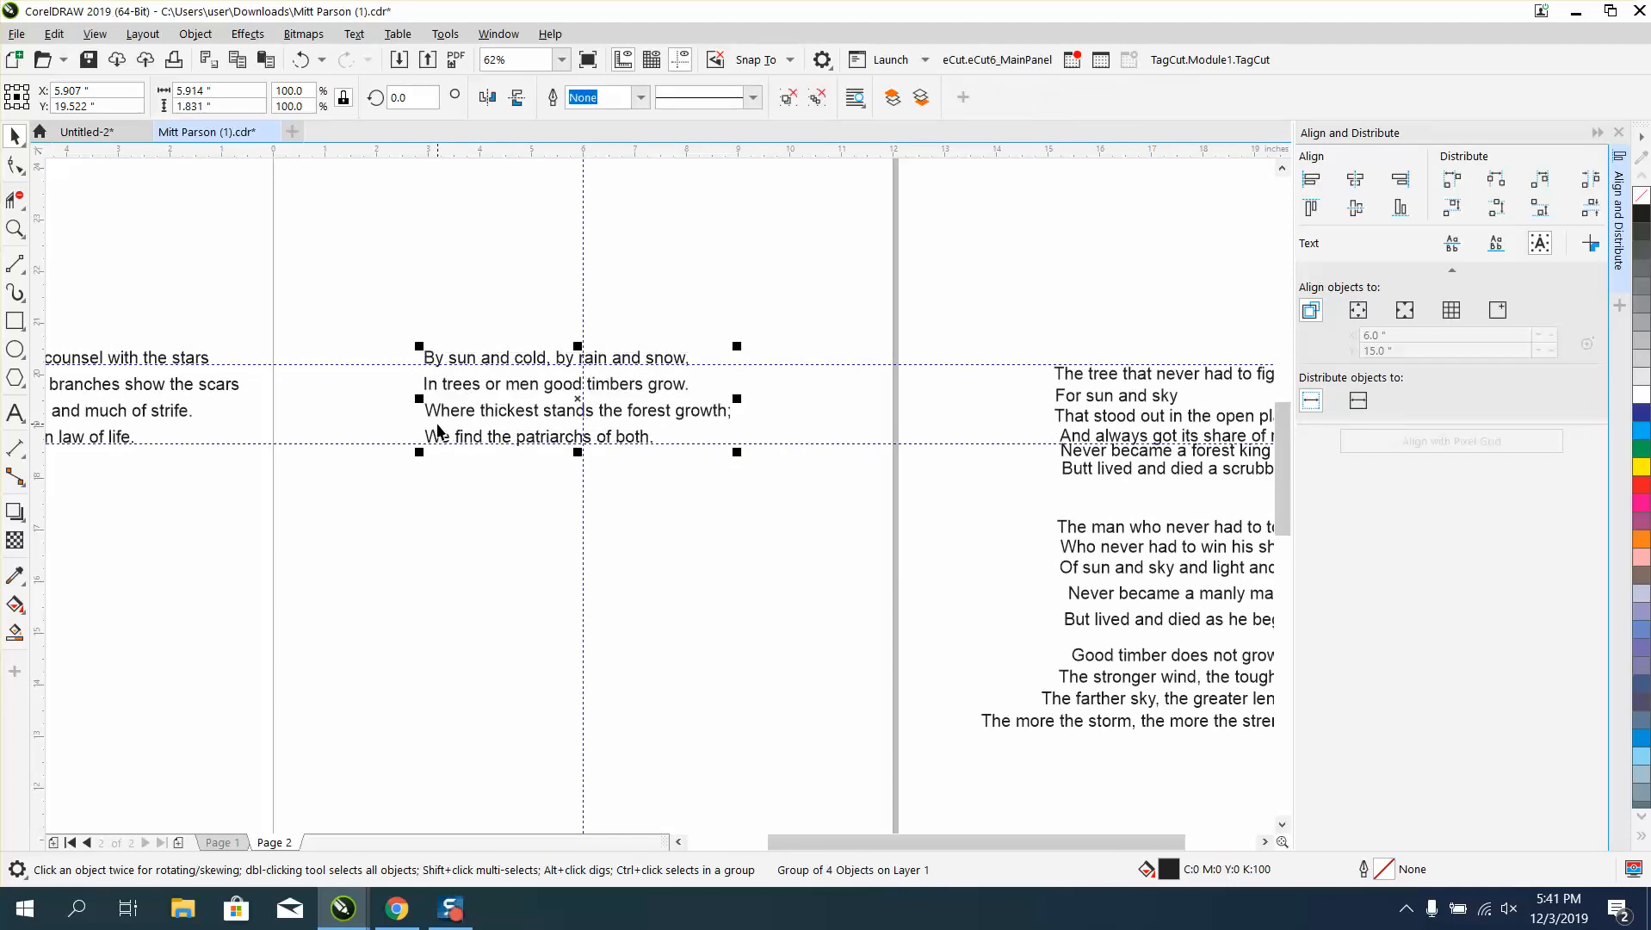
scroll(531, 620, down, 2)
drag(587, 514, 343, 447)
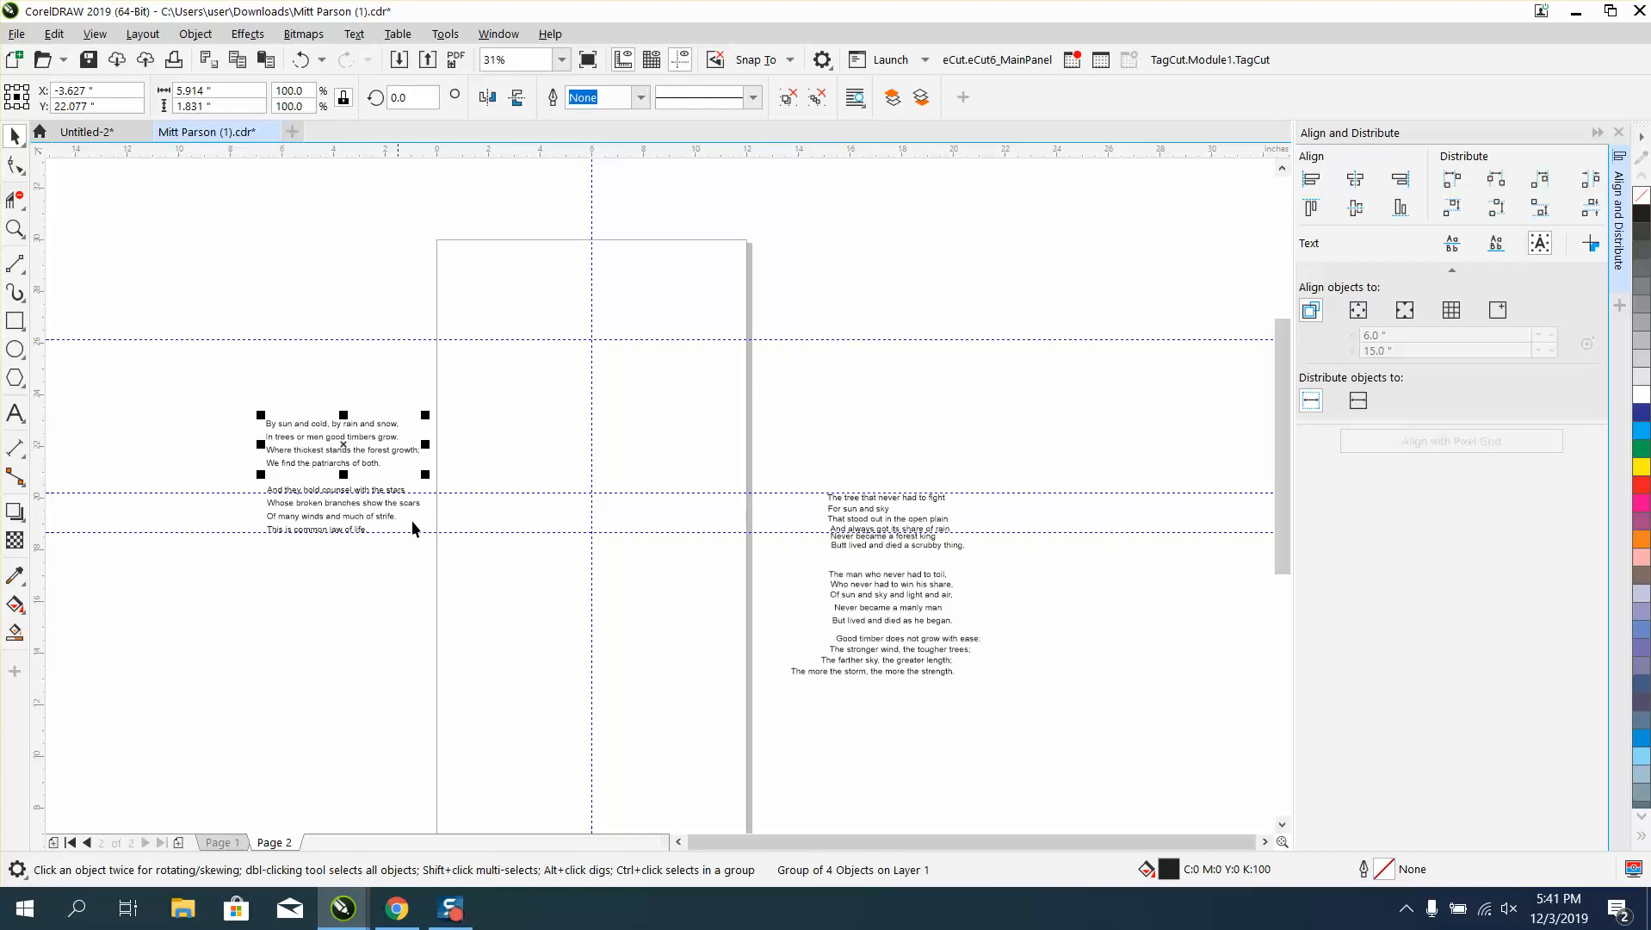
- Move the four-line "Good timber does not grow with ease" stanza onto the page, over the two stanza guidelines
drag(772, 633, 1016, 700)
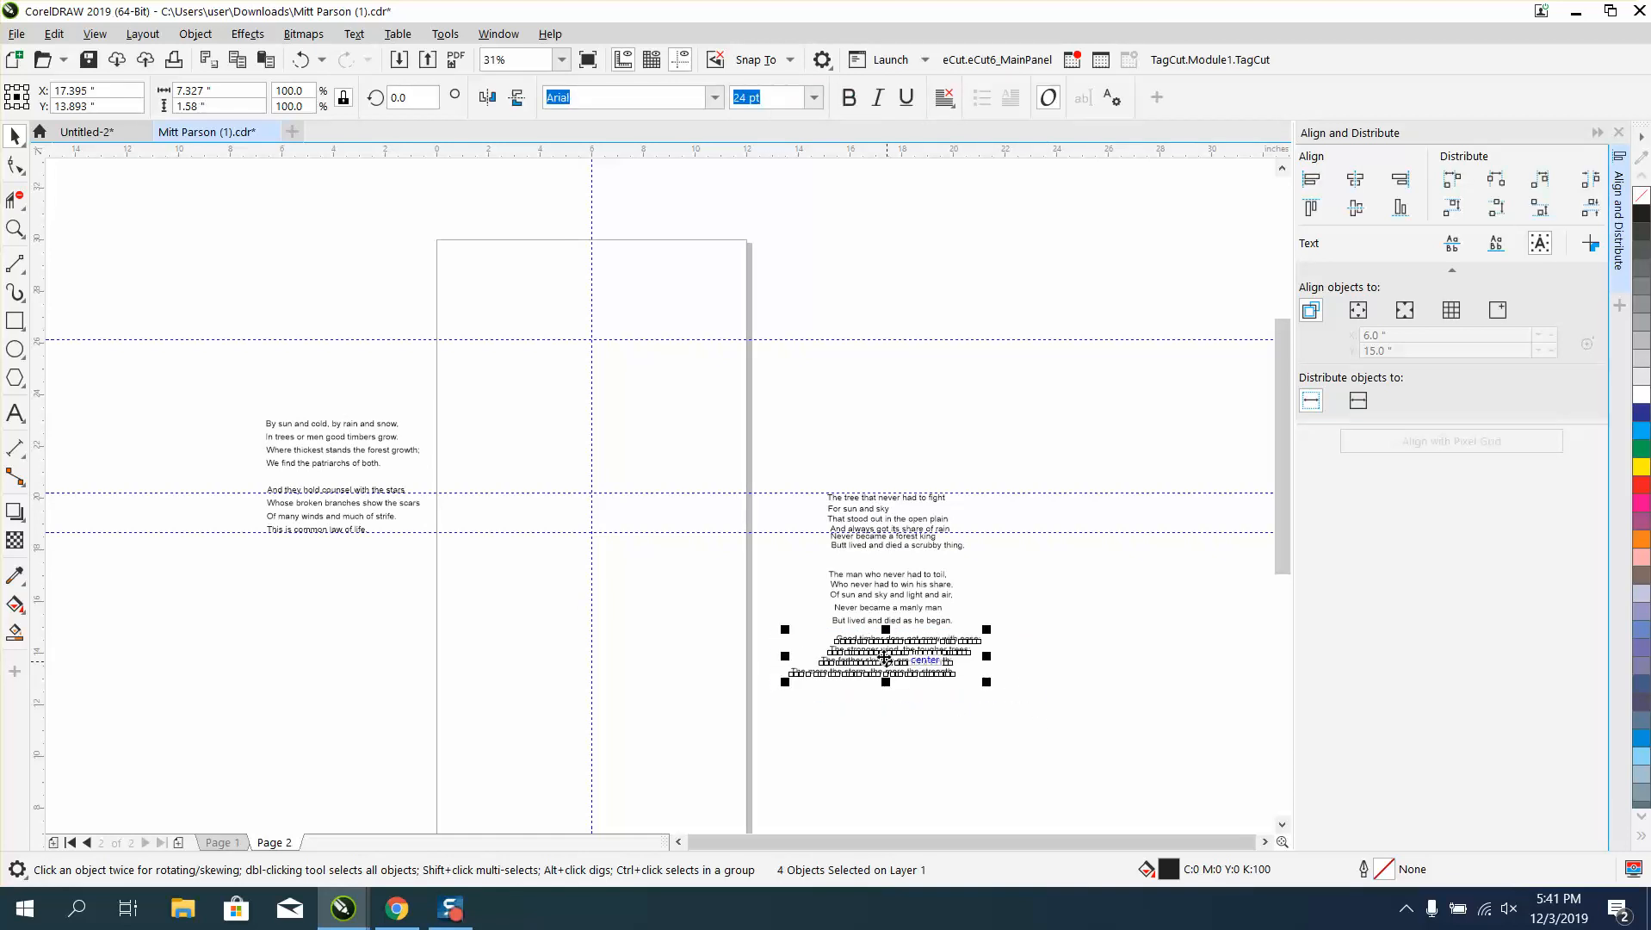
drag(887, 664, 585, 509)
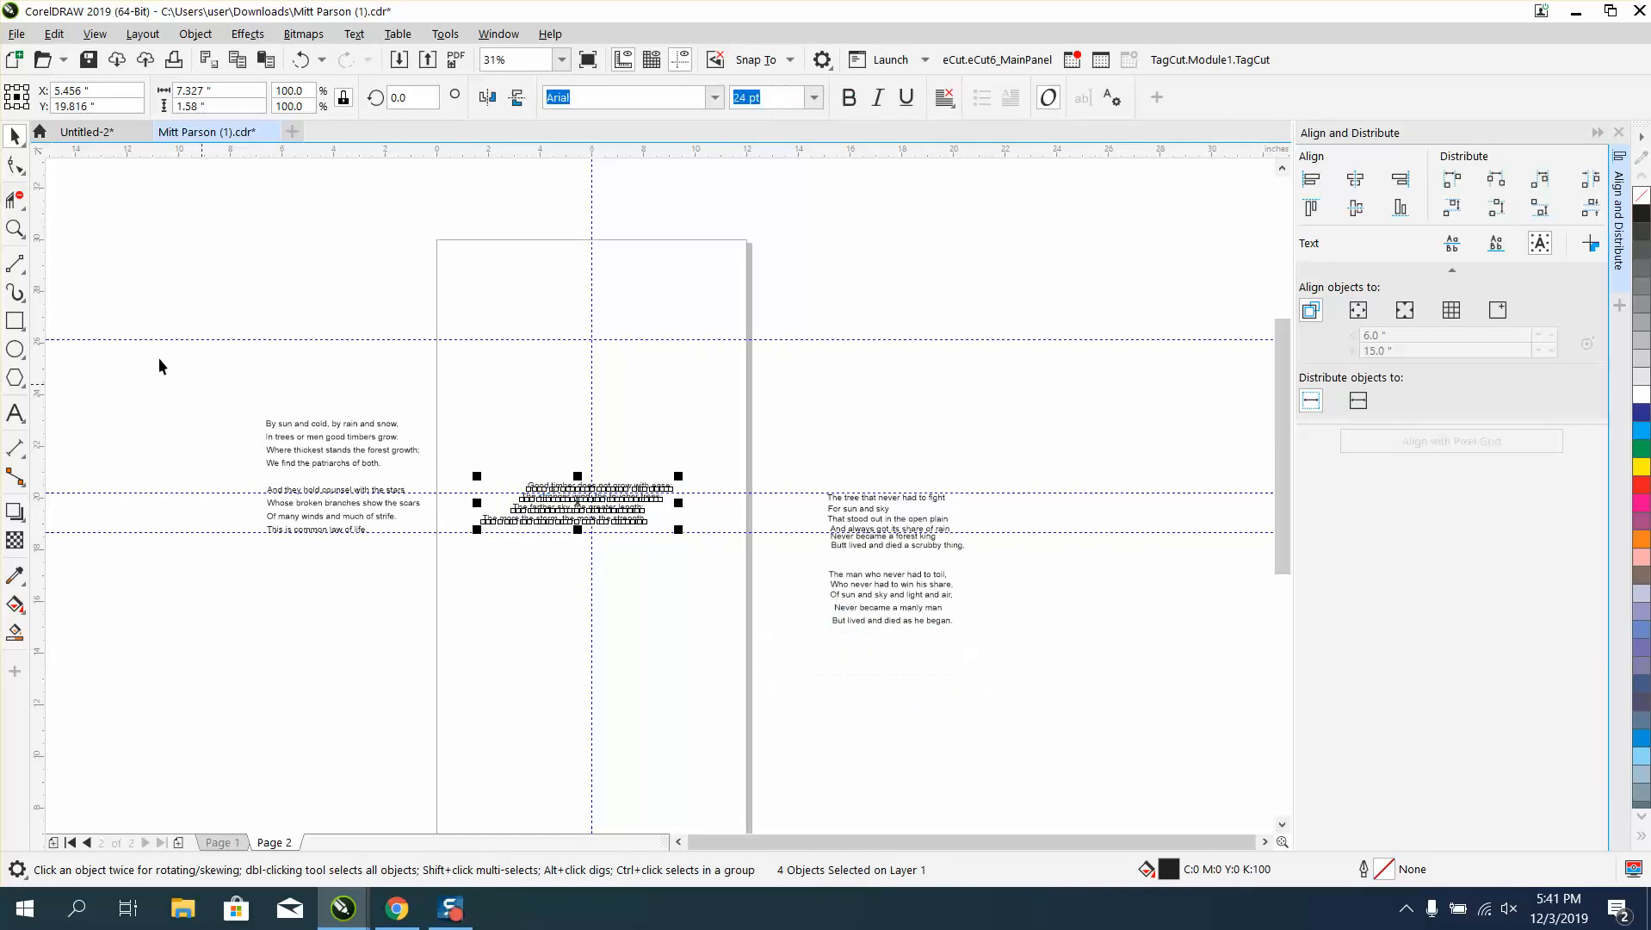
click(15, 229)
drag(495, 436, 759, 589)
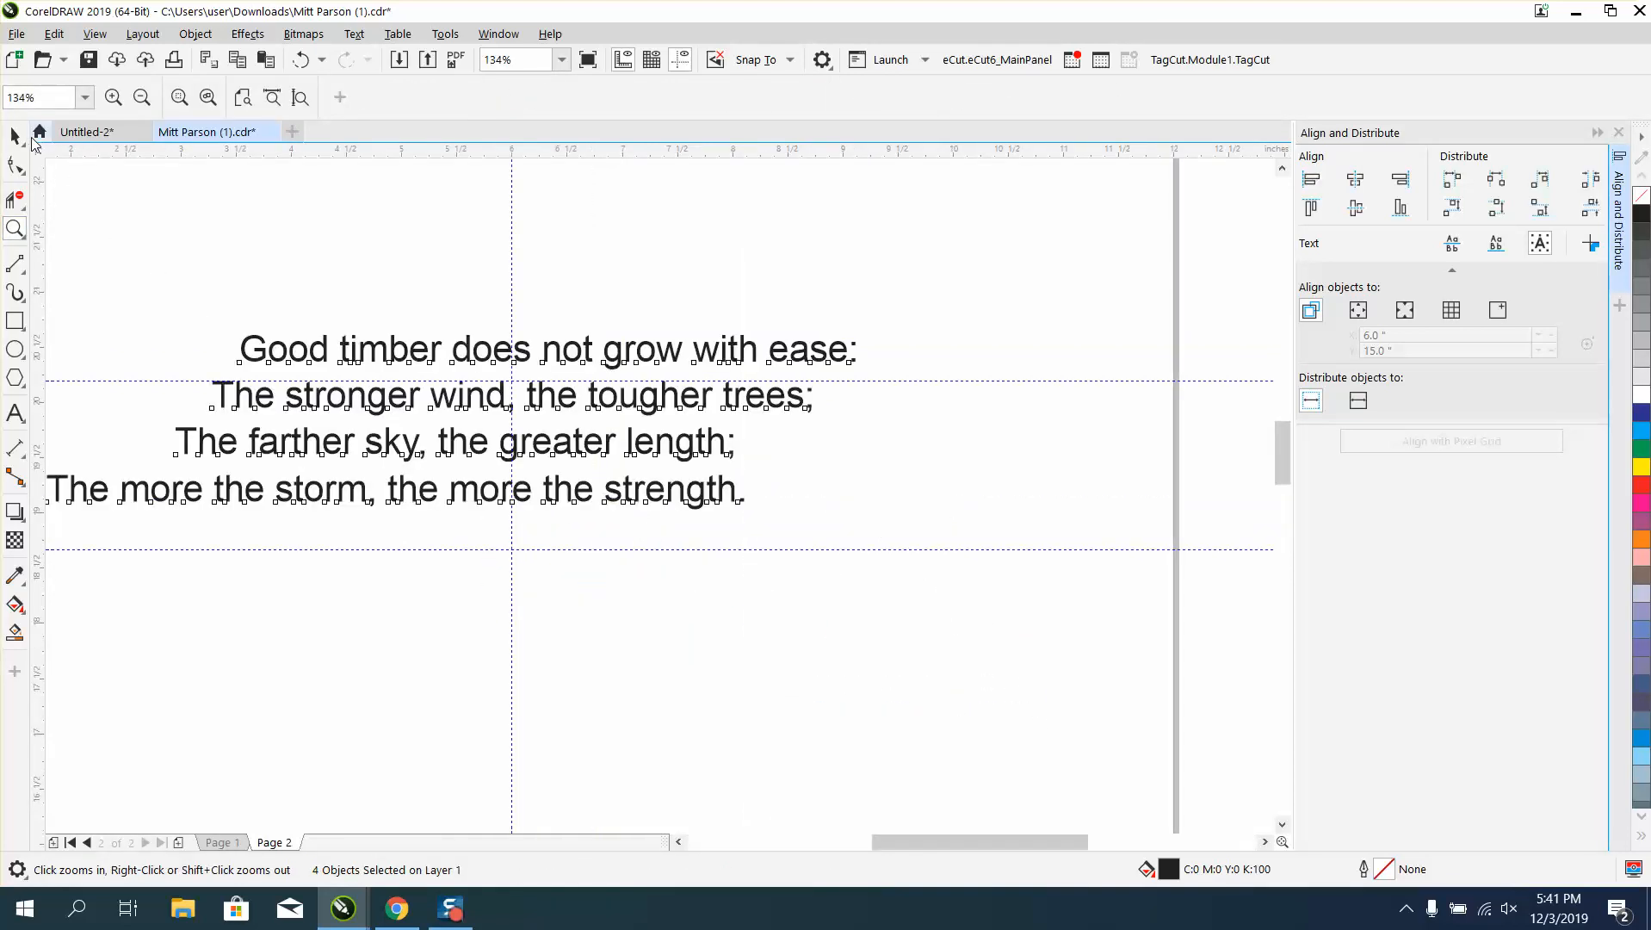
click(16, 135)
click(681, 625)
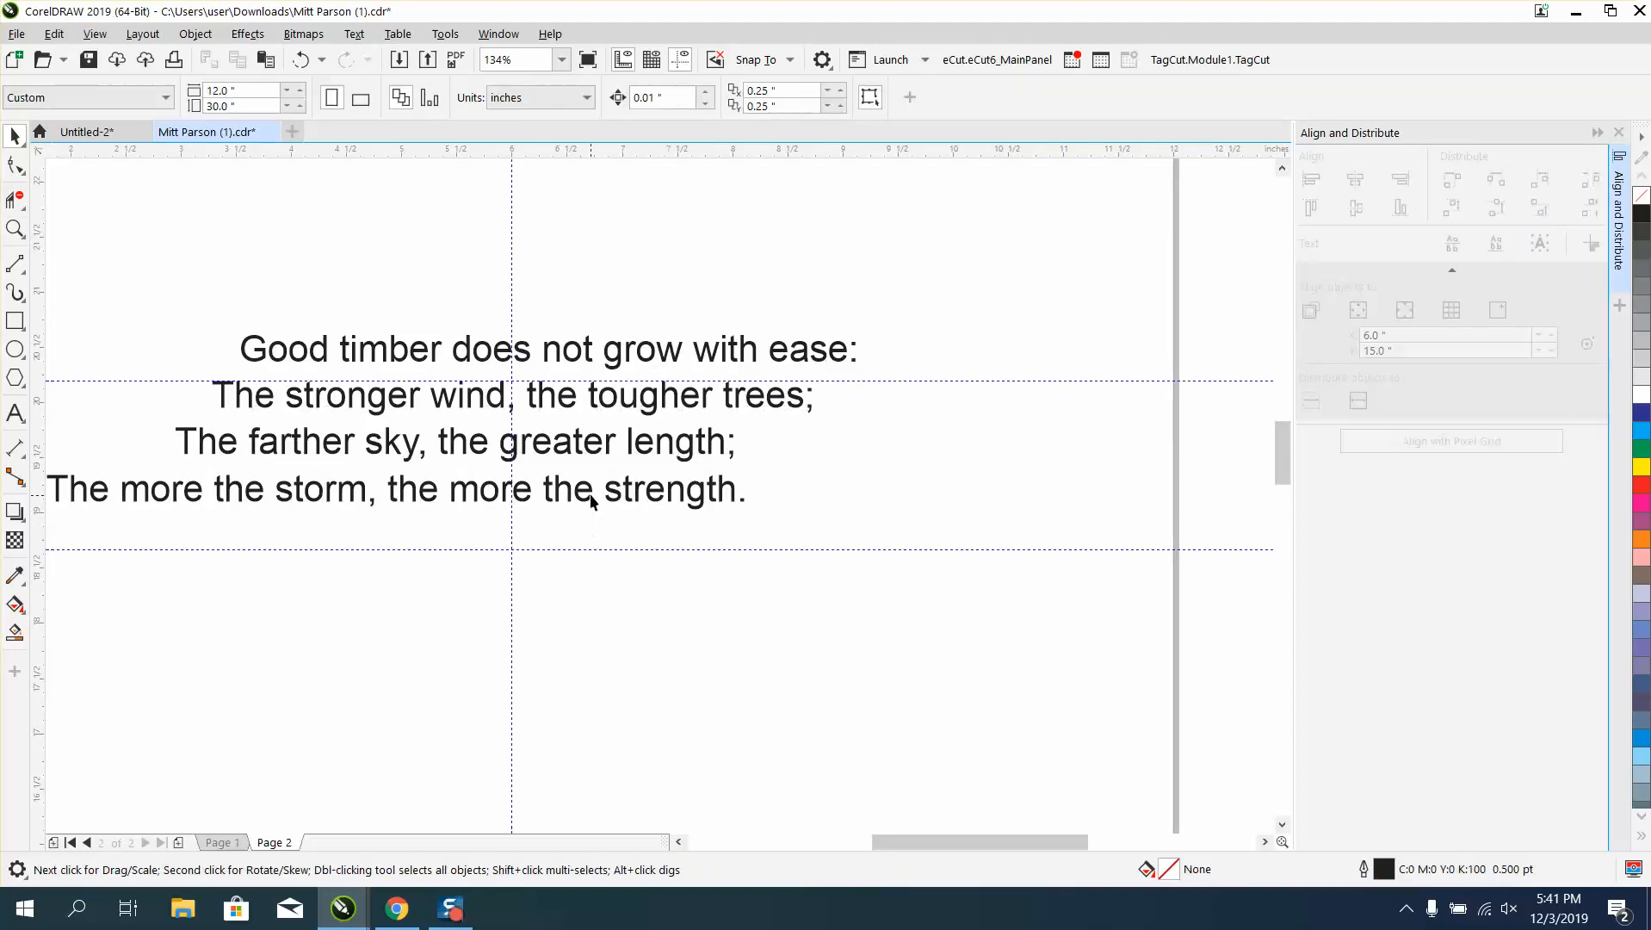
- Move the line "The more the storm, the more the strength." down so its baseline sits on the lower stanza guideline
drag(586, 498, 642, 537)
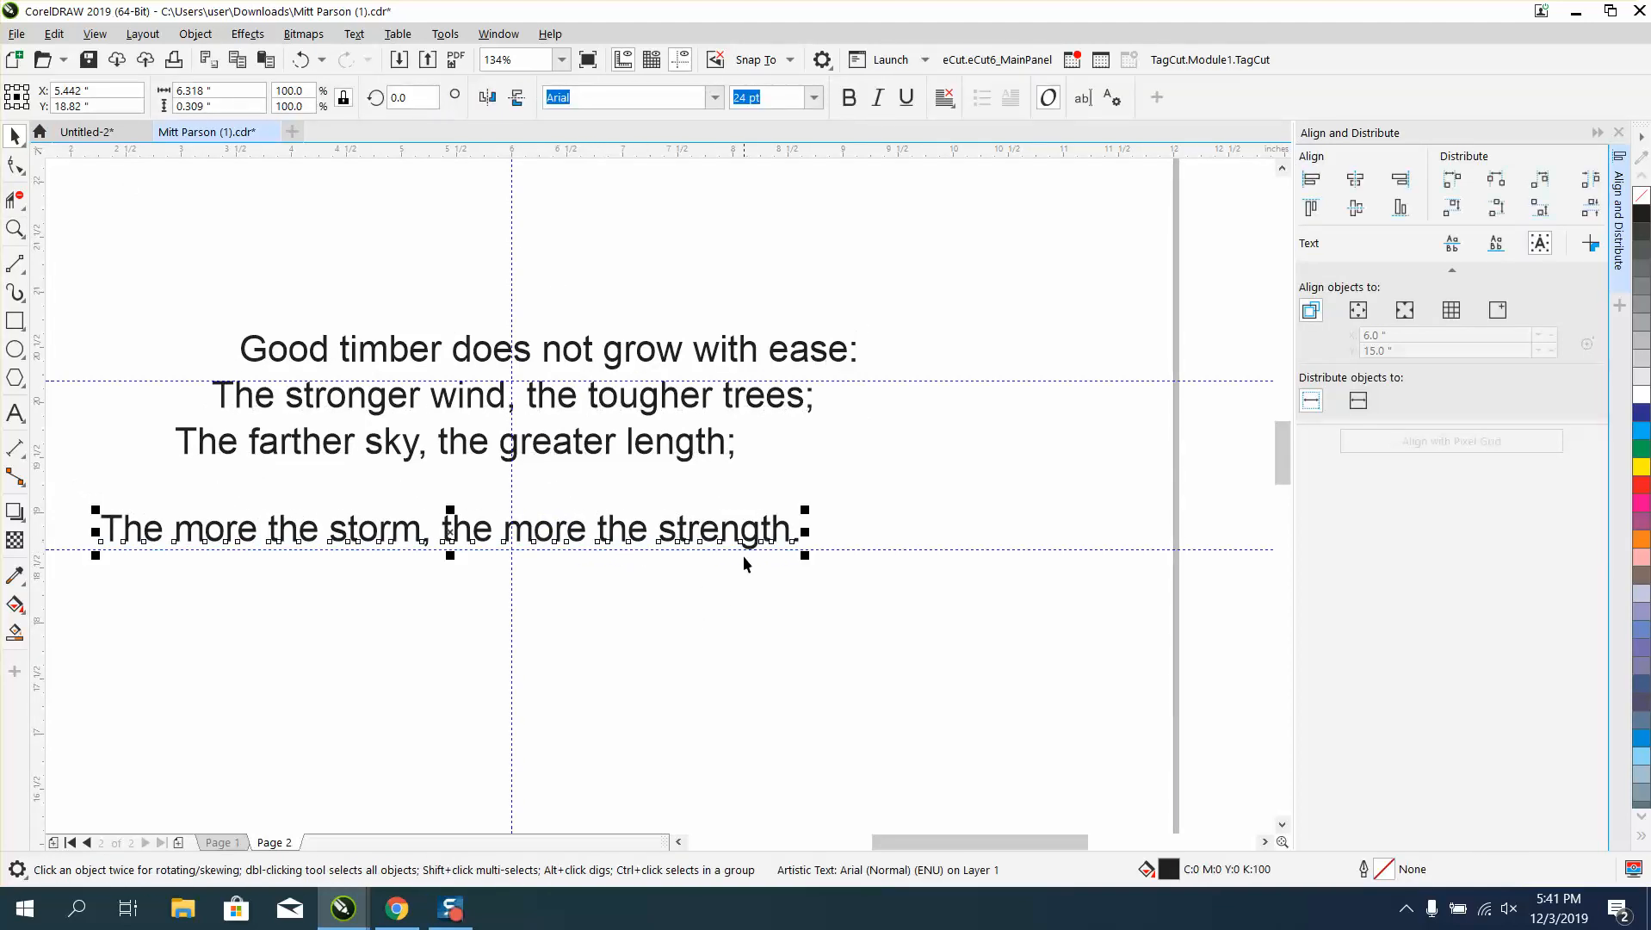
key(Escape)
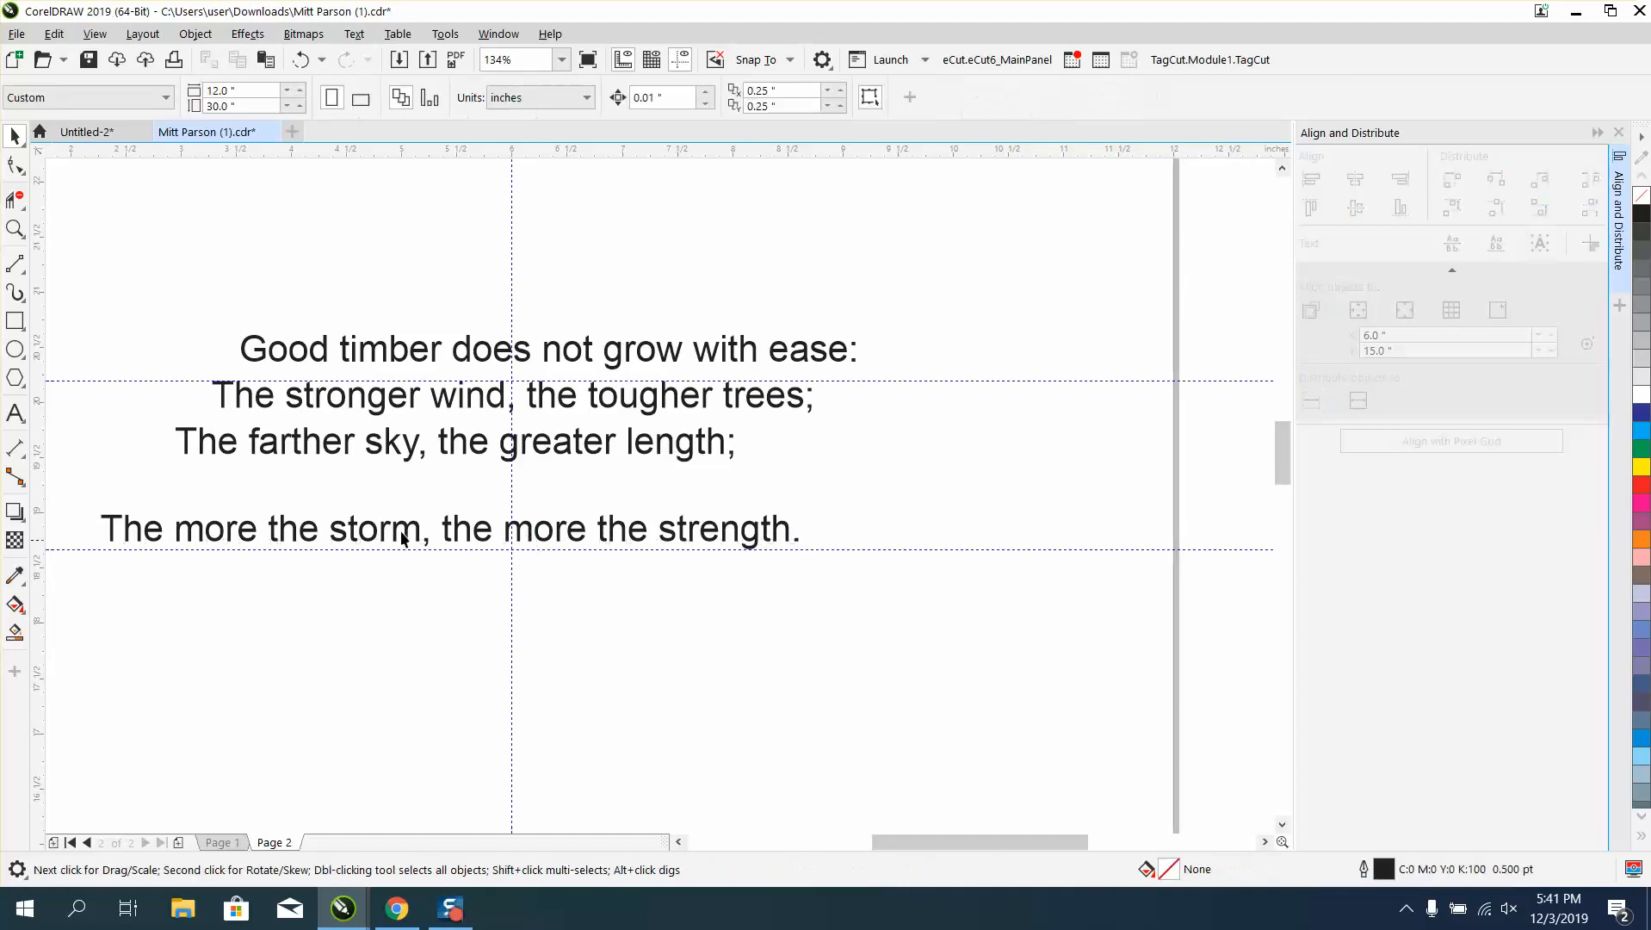
click(11, 234)
drag(140, 440, 809, 578)
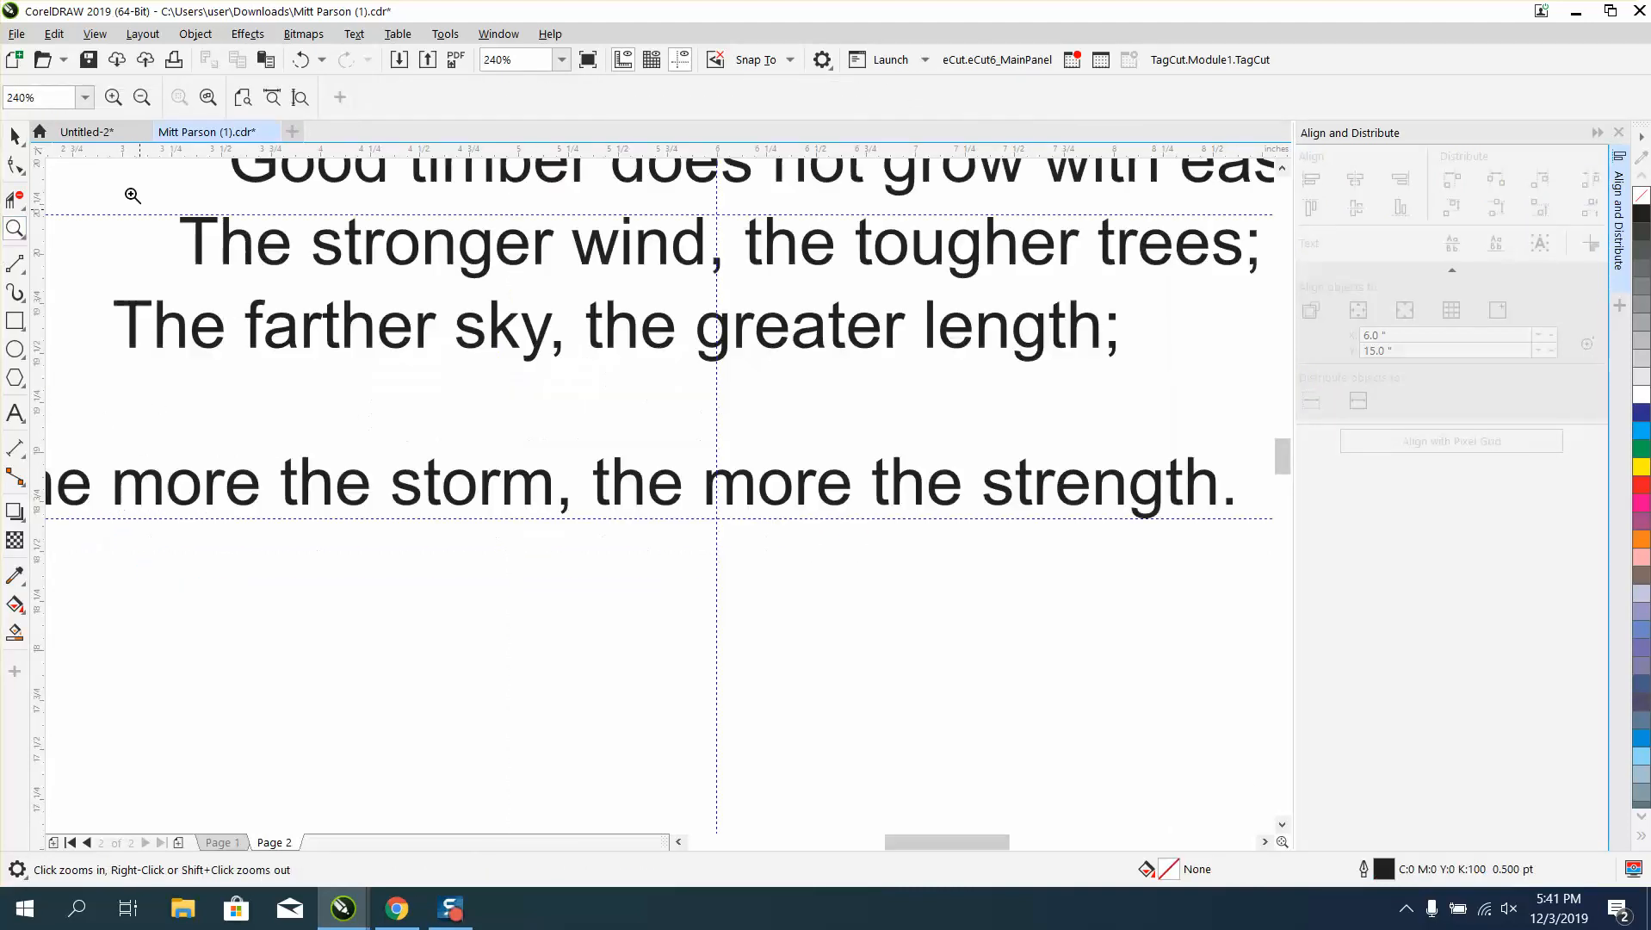
click(15, 136)
click(676, 484)
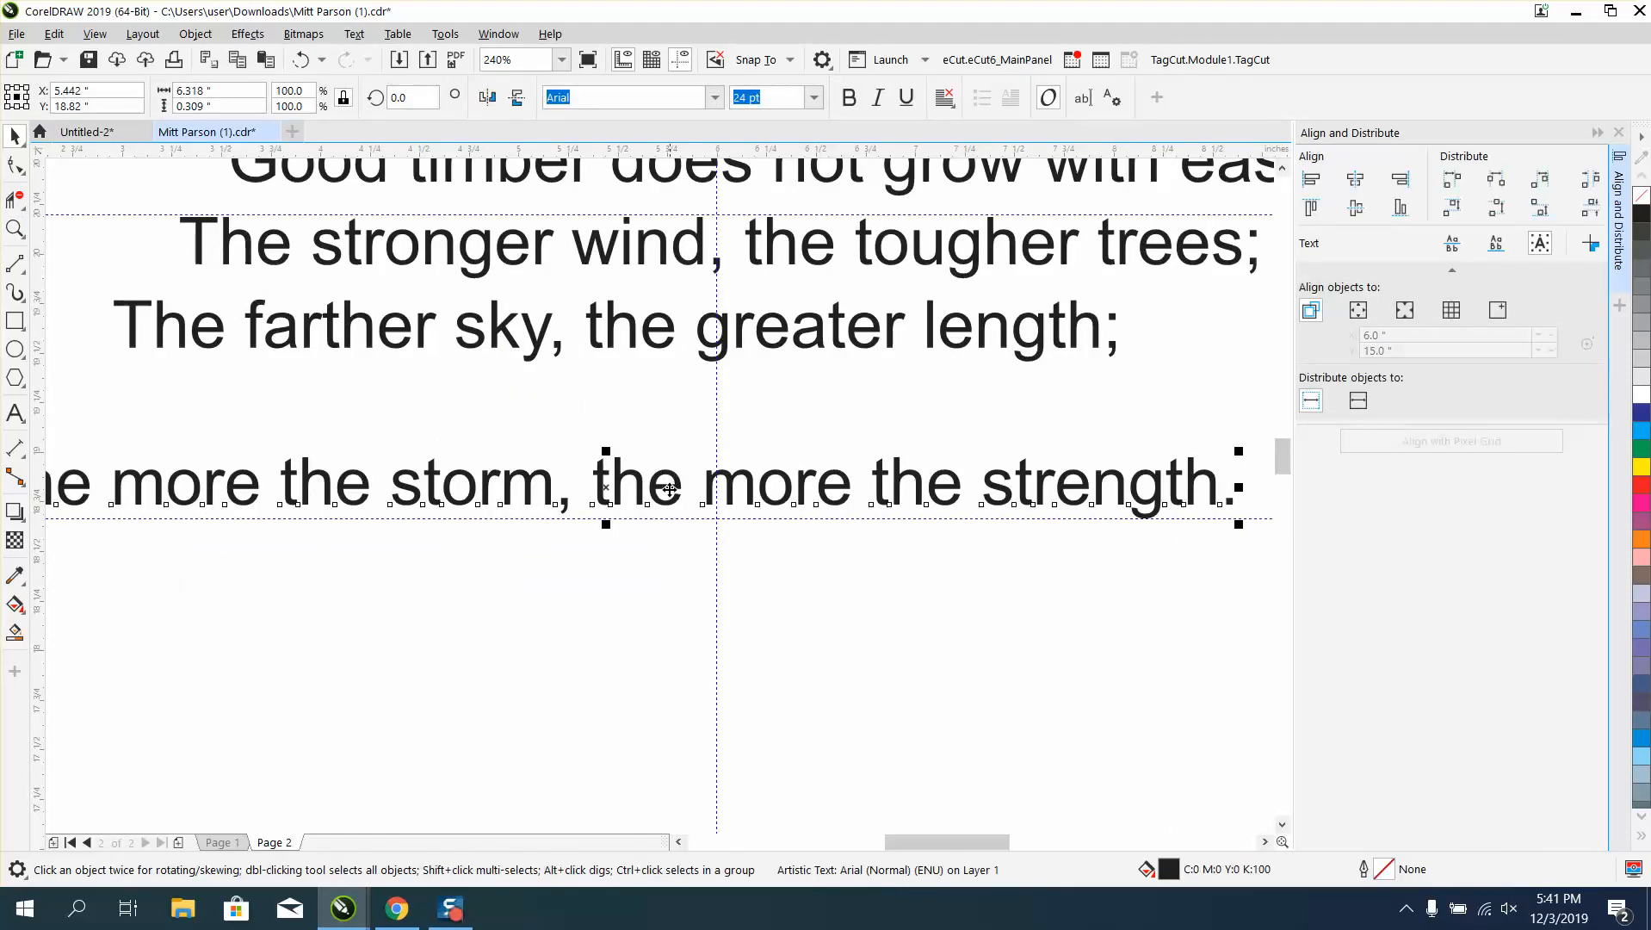
drag(611, 482, 624, 508)
scroll(809, 693, down, 3)
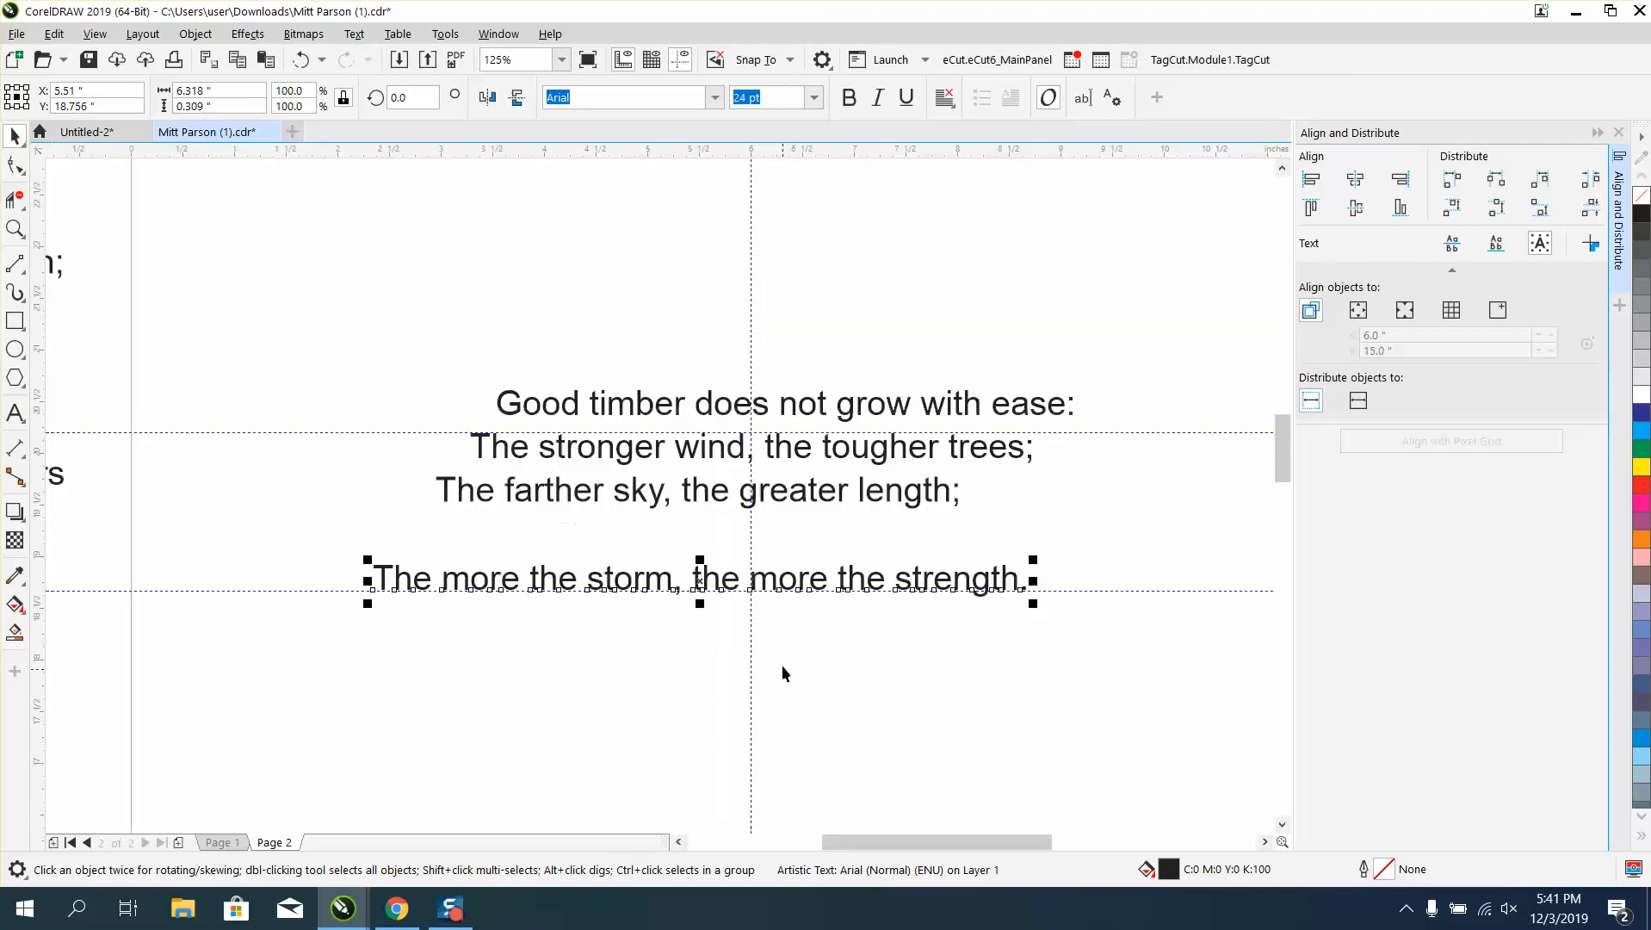
- Lower the lines "The stronger wind, the tougher trees;" and "The farther sky, the greater length;" together toward the last line
drag(428, 420, 863, 554)
drag(1059, 556, 1059, 556)
key(Escape)
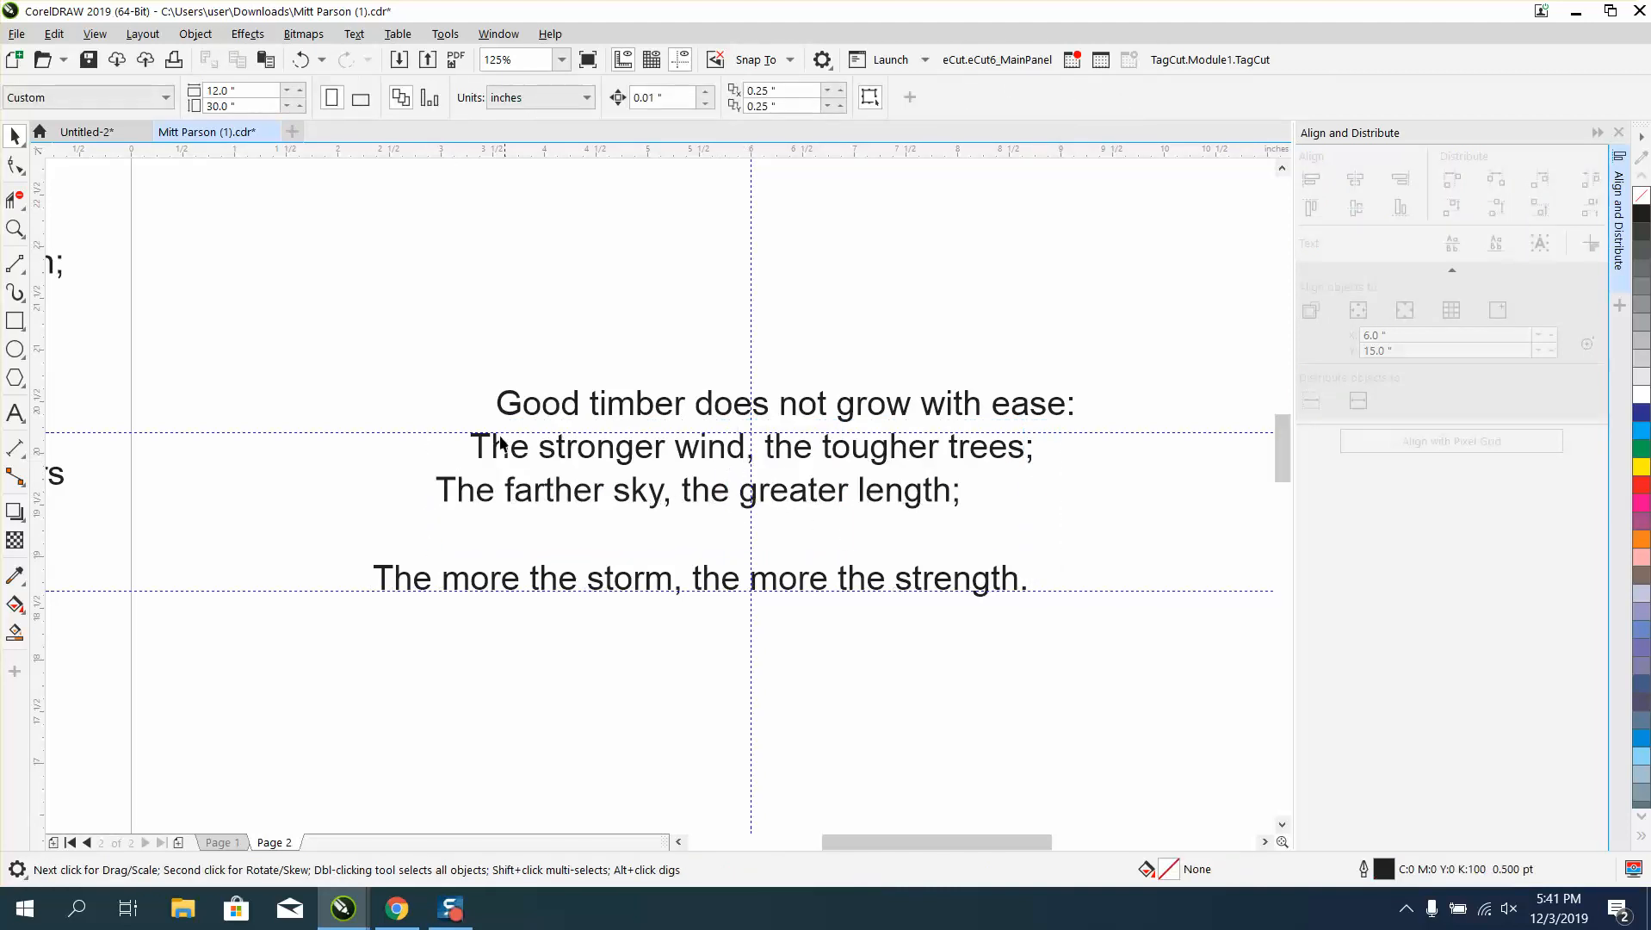
drag(398, 428, 1065, 547)
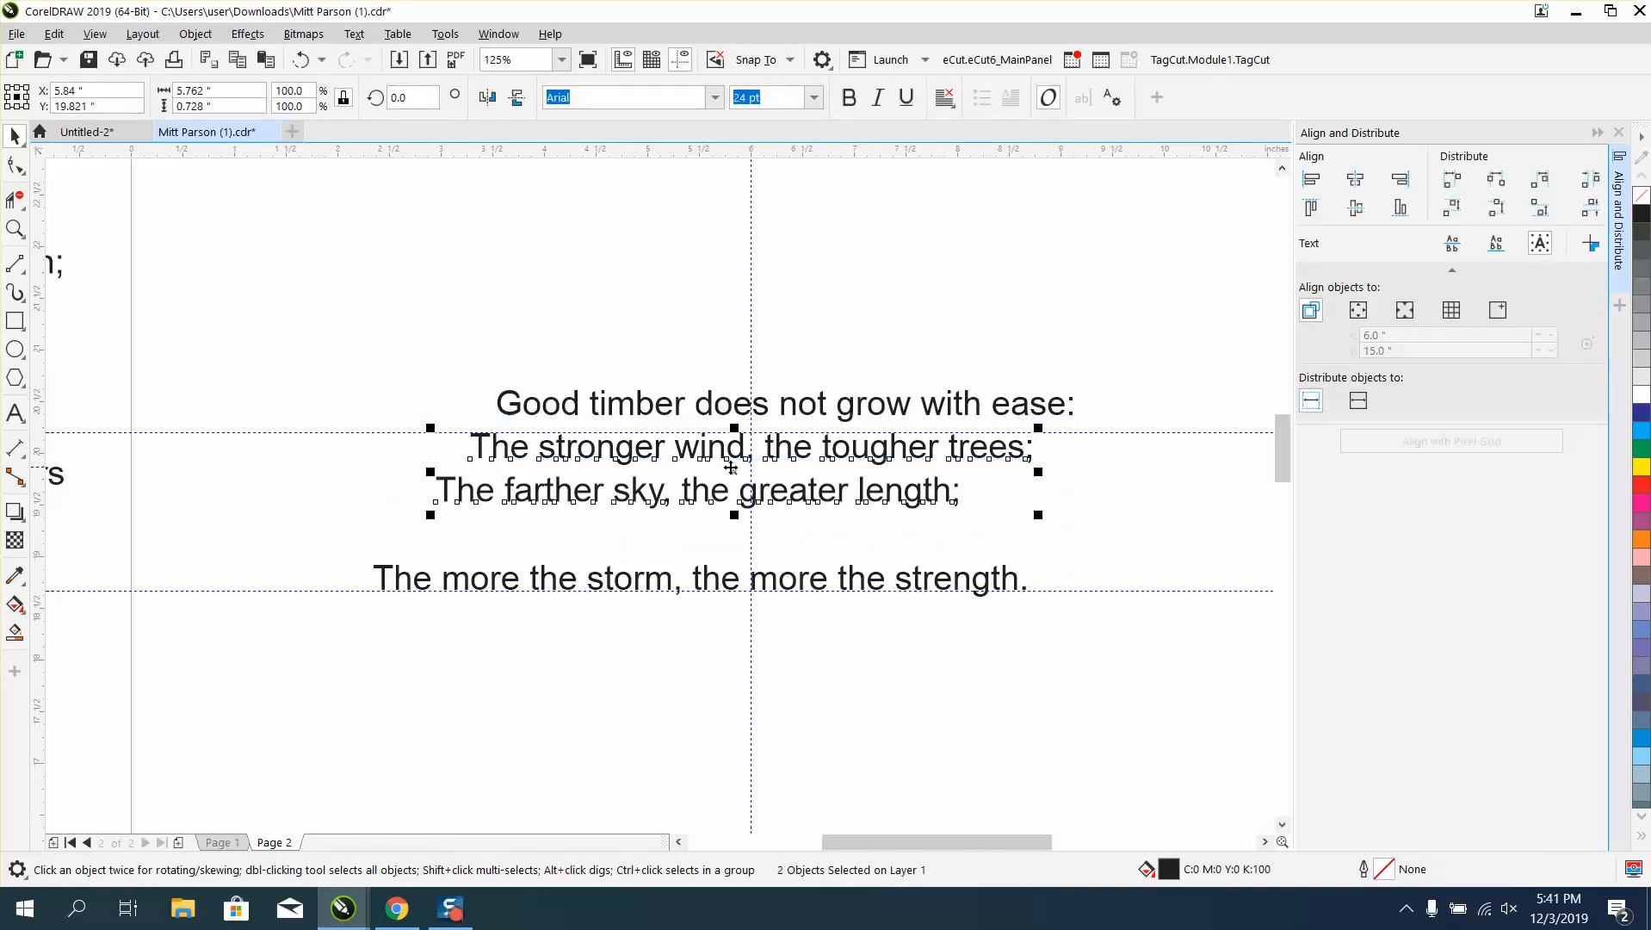
drag(732, 475, 717, 507)
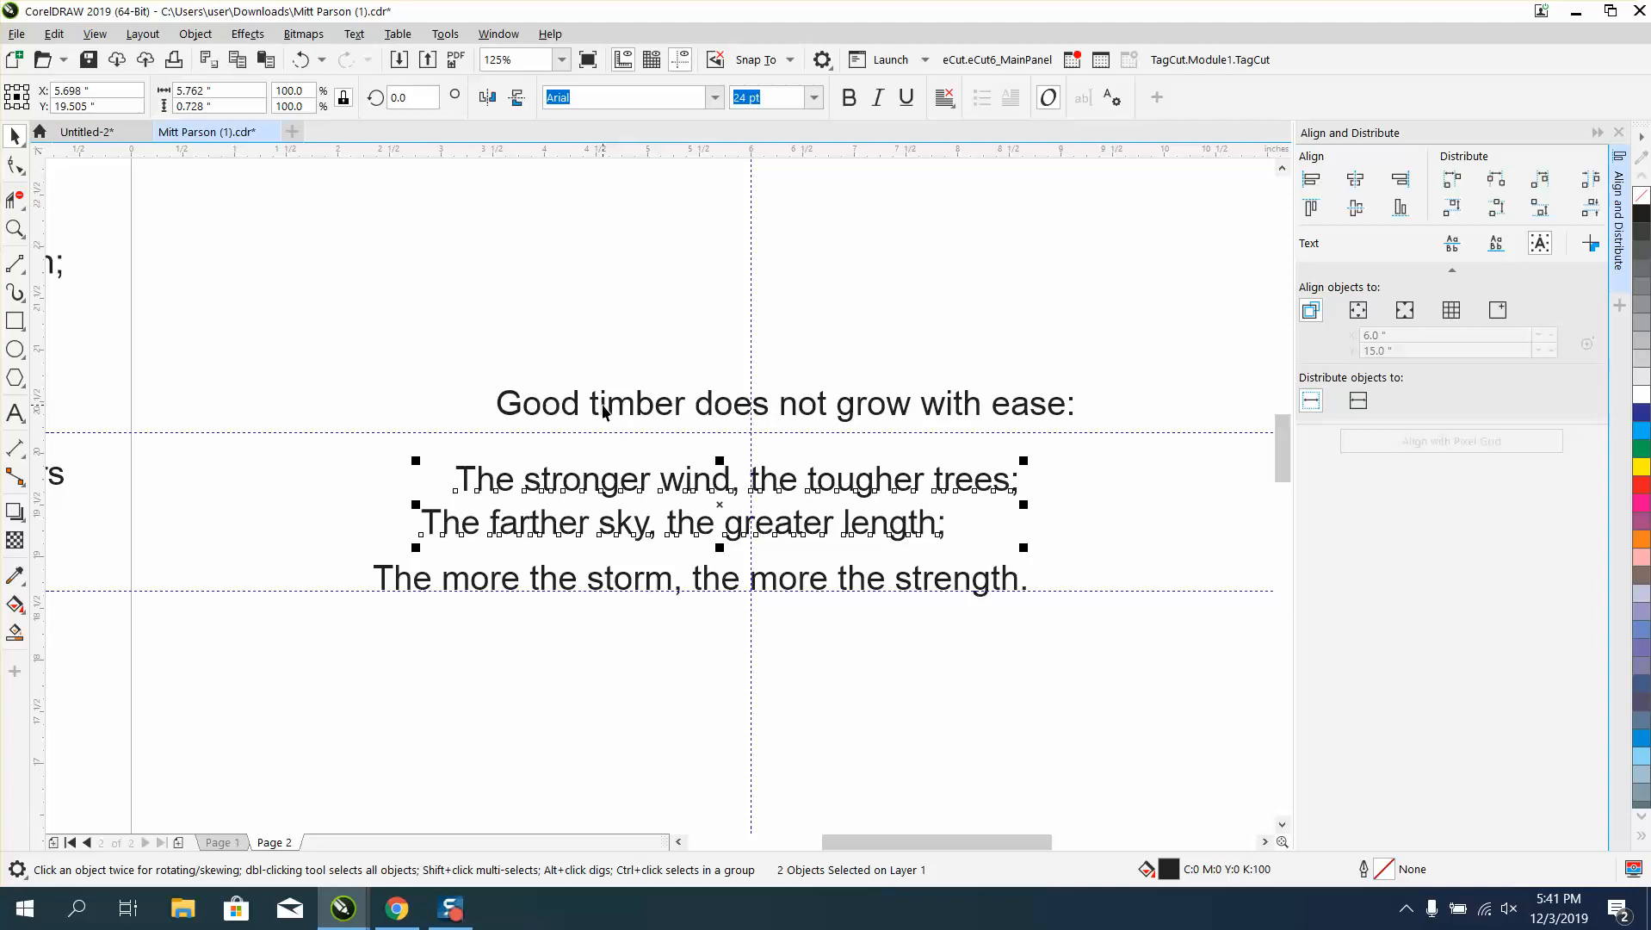
- Move the line "Good timber does not grow with ease:" down so its baseline sits on the upper stanza guideline
click(605, 411)
drag(786, 422, 769, 435)
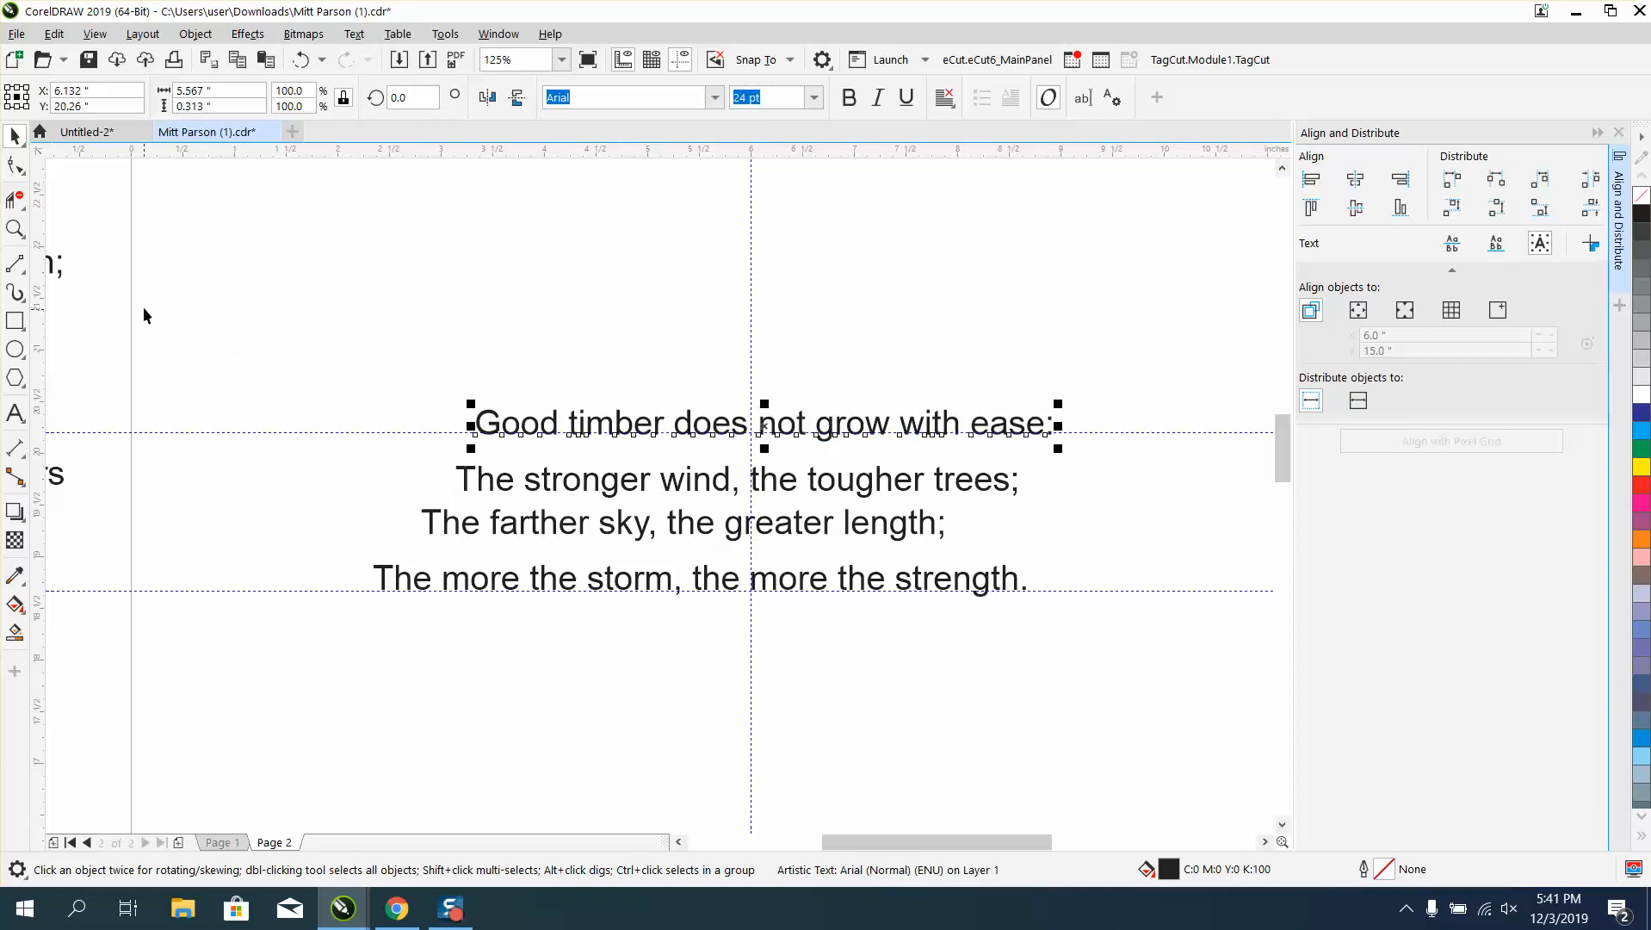
click(15, 228)
drag(422, 382, 1225, 635)
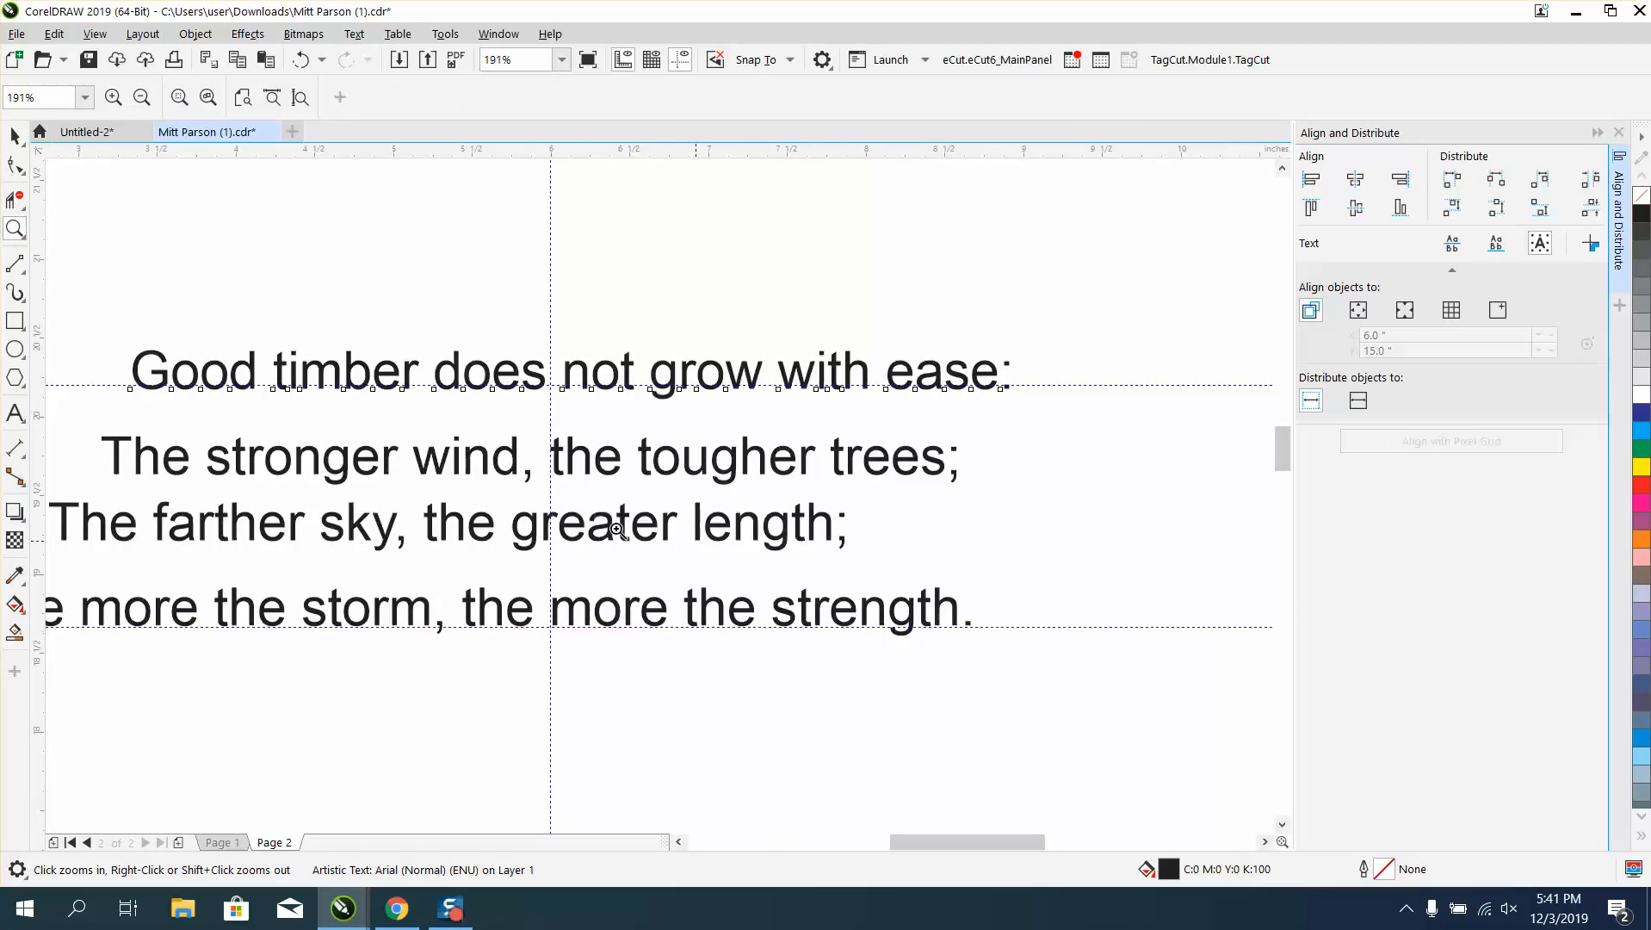
click(15, 136)
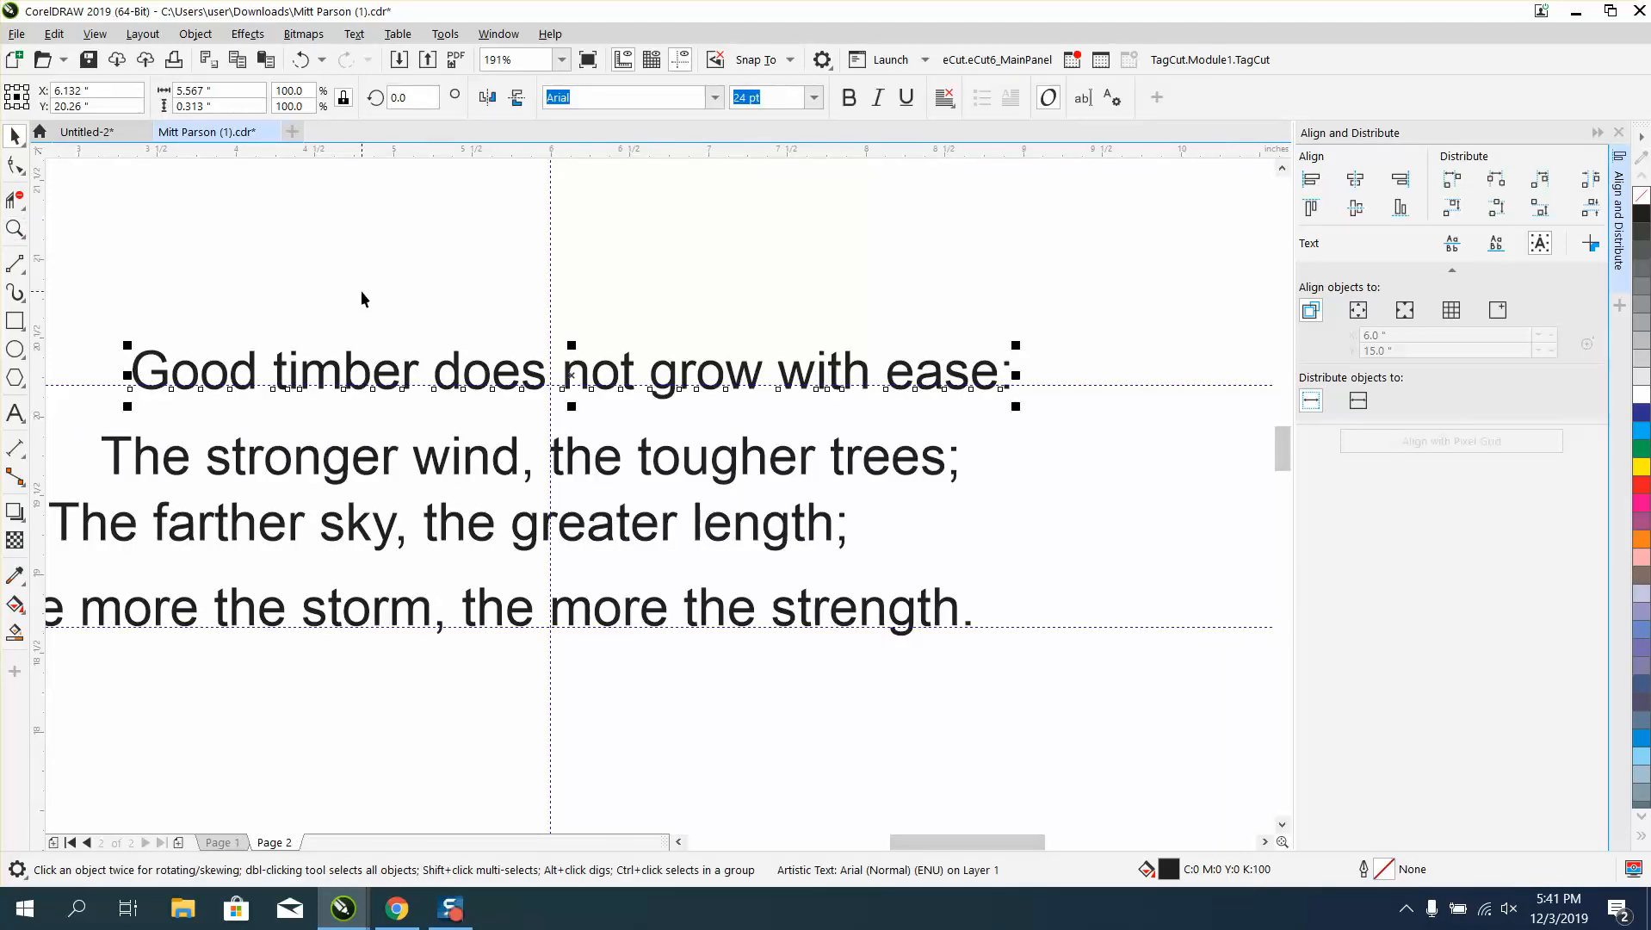
click(603, 166)
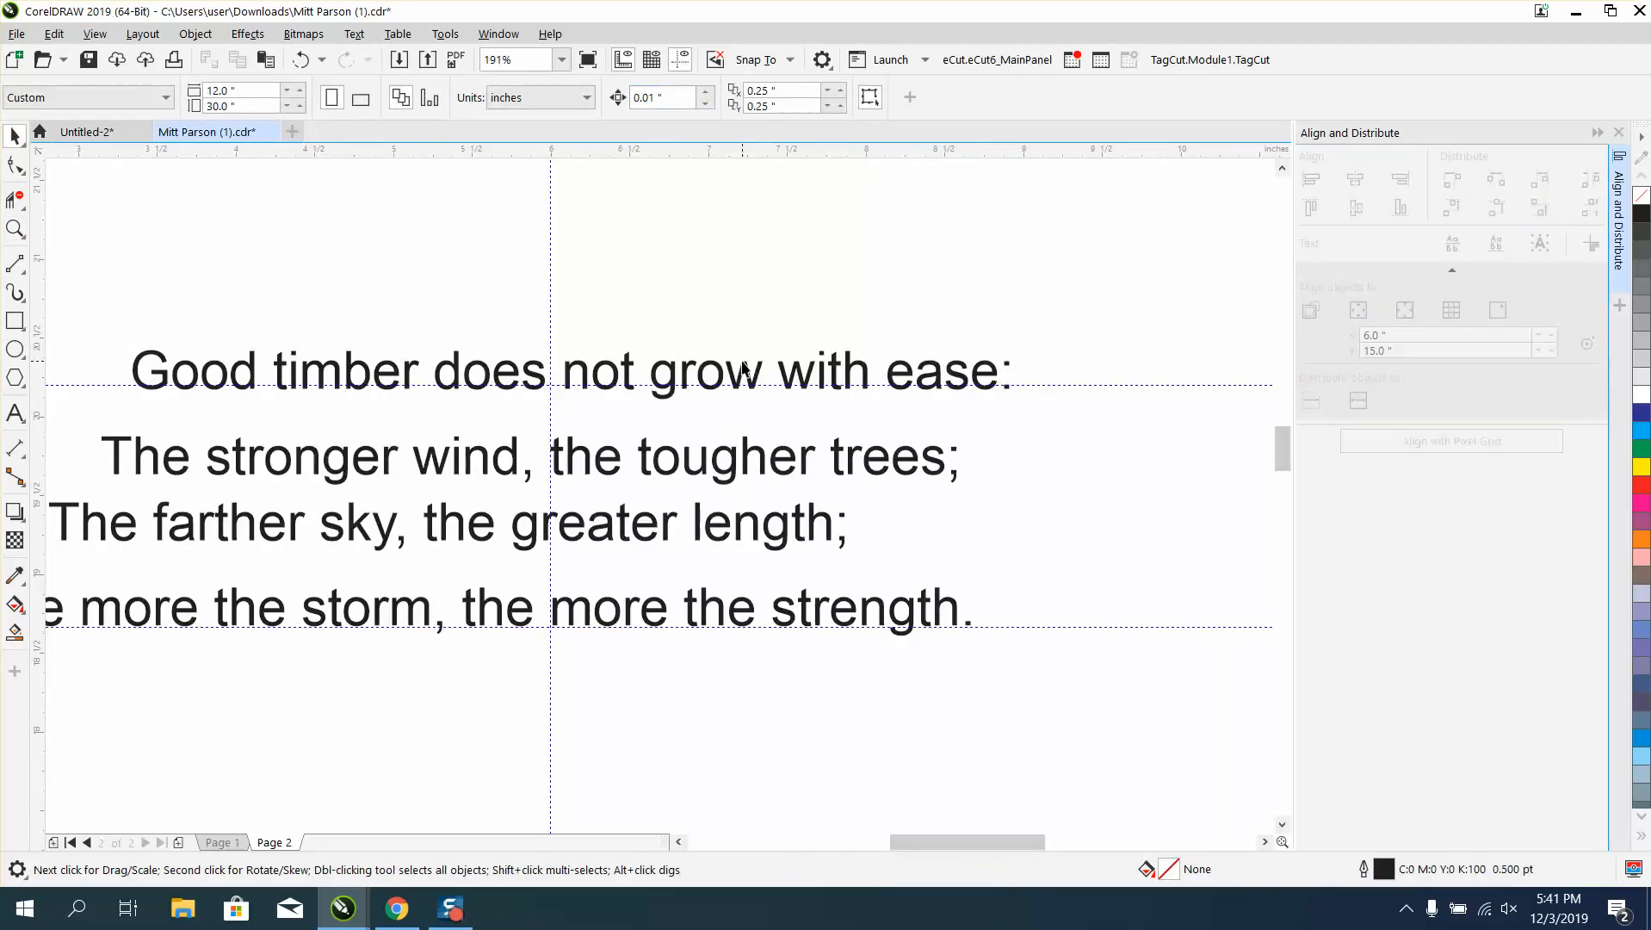
drag(745, 368, 763, 366)
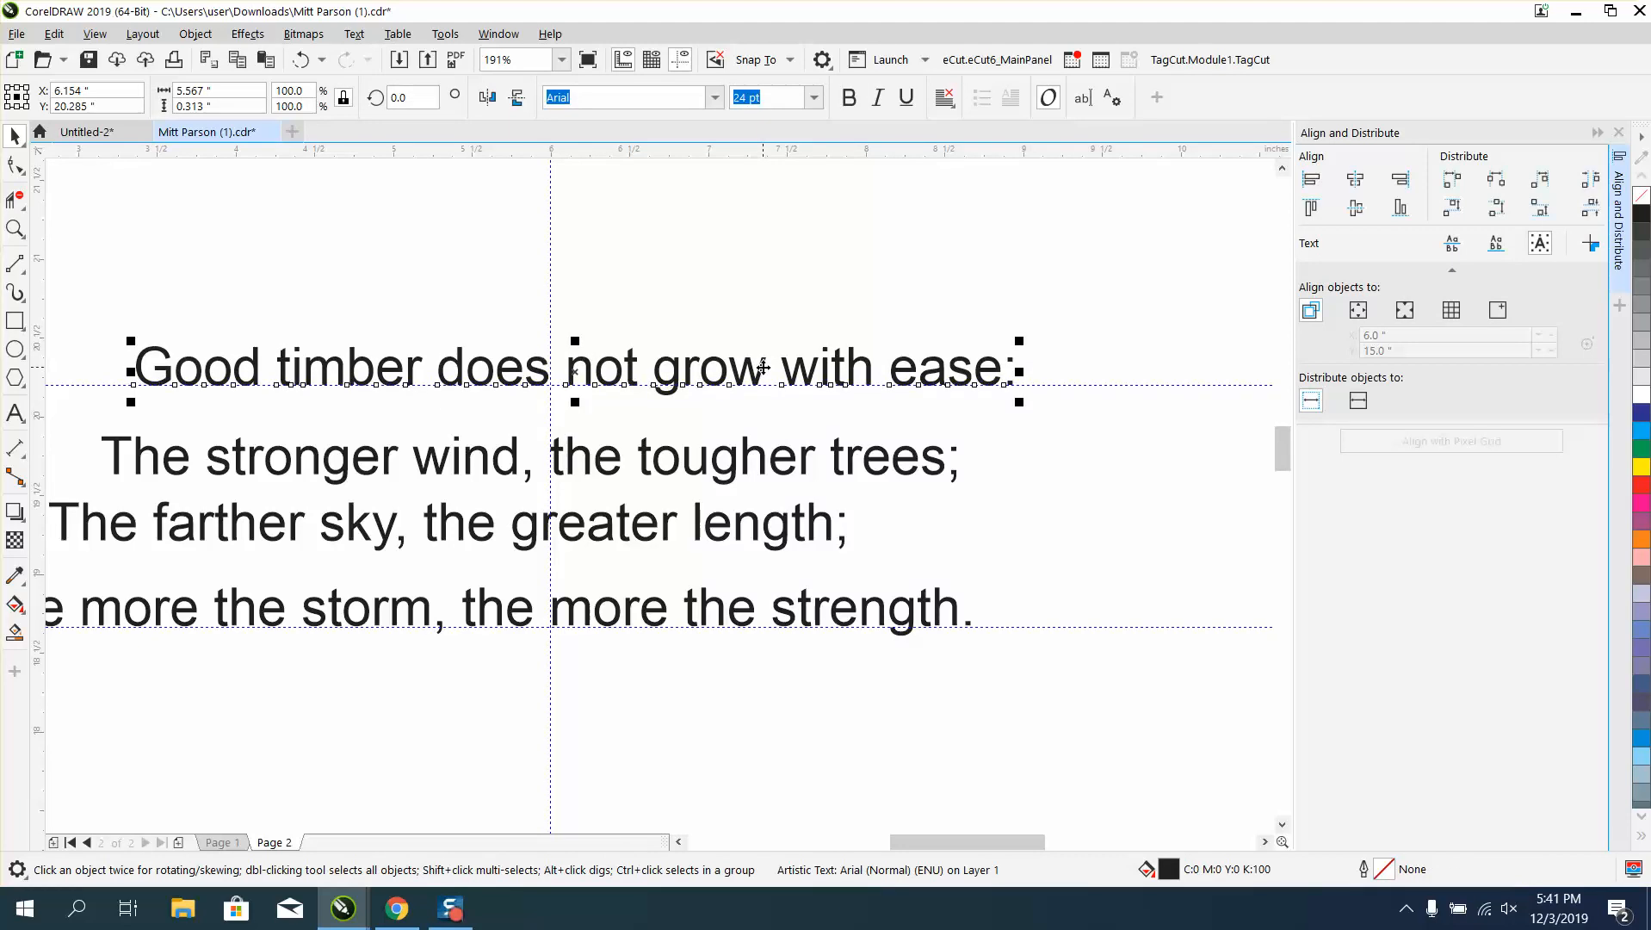
- Left-align the four "Good timber" lines and distribute them vertically by their top edges
scroll(778, 377, down, 2)
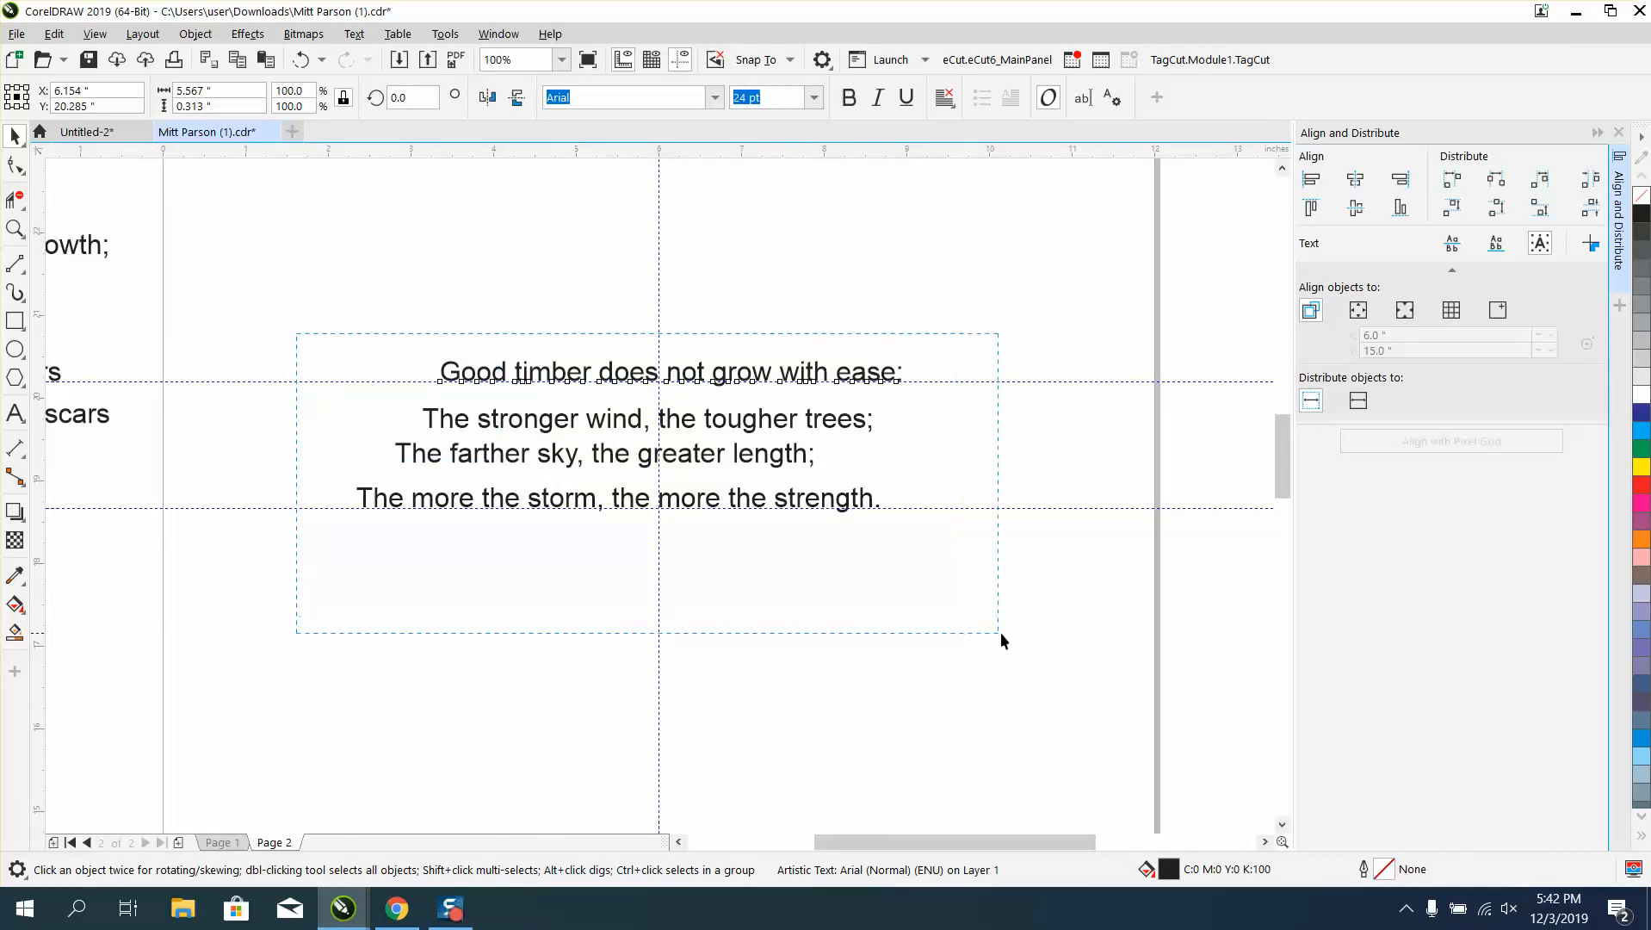
drag(1000, 633, 1004, 639)
key(l)
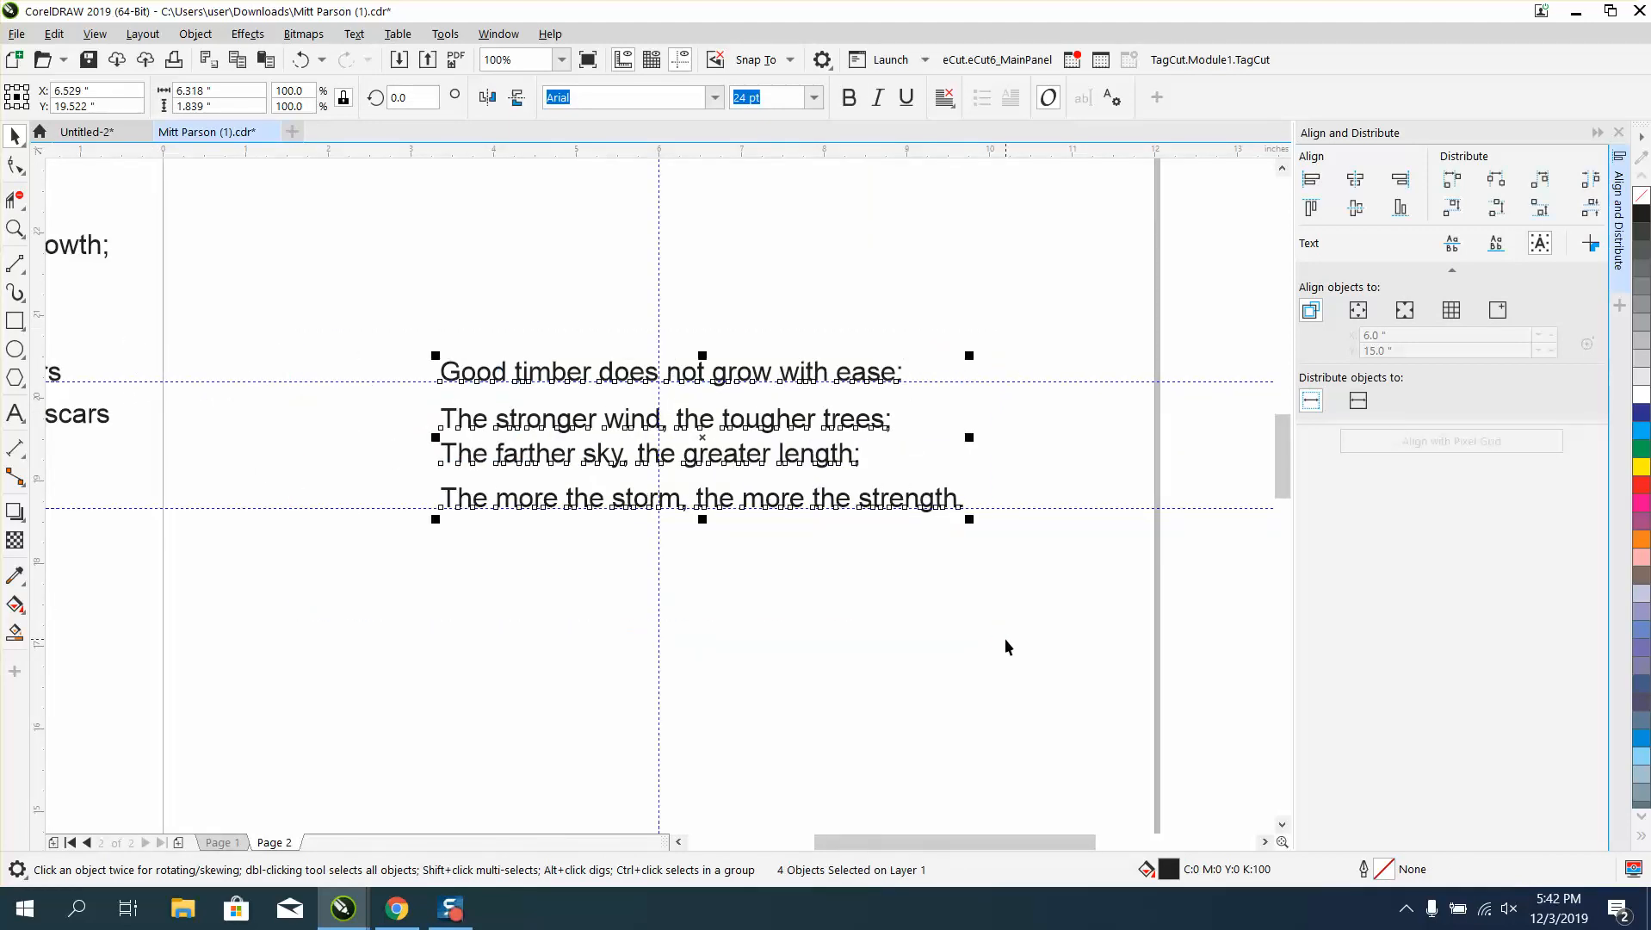
click(1452, 209)
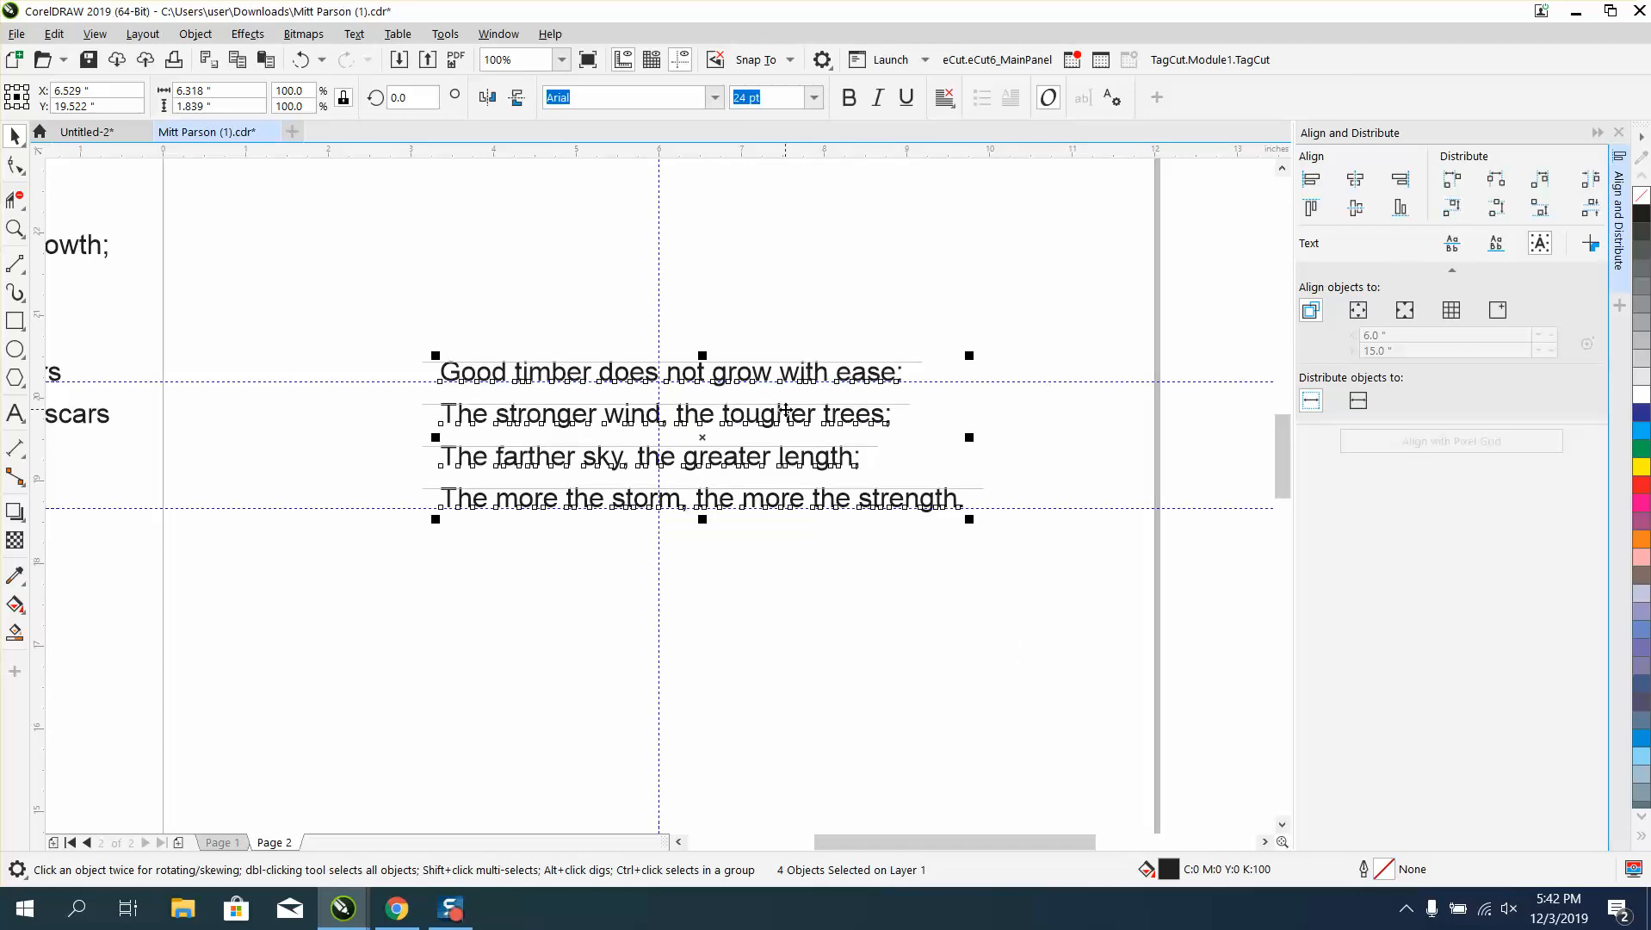
- Group the "Good timber" stanza and move it off the page, directly above the "By sun and cold" stanza
key(ctrl+g)
scroll(785, 411, down, 2)
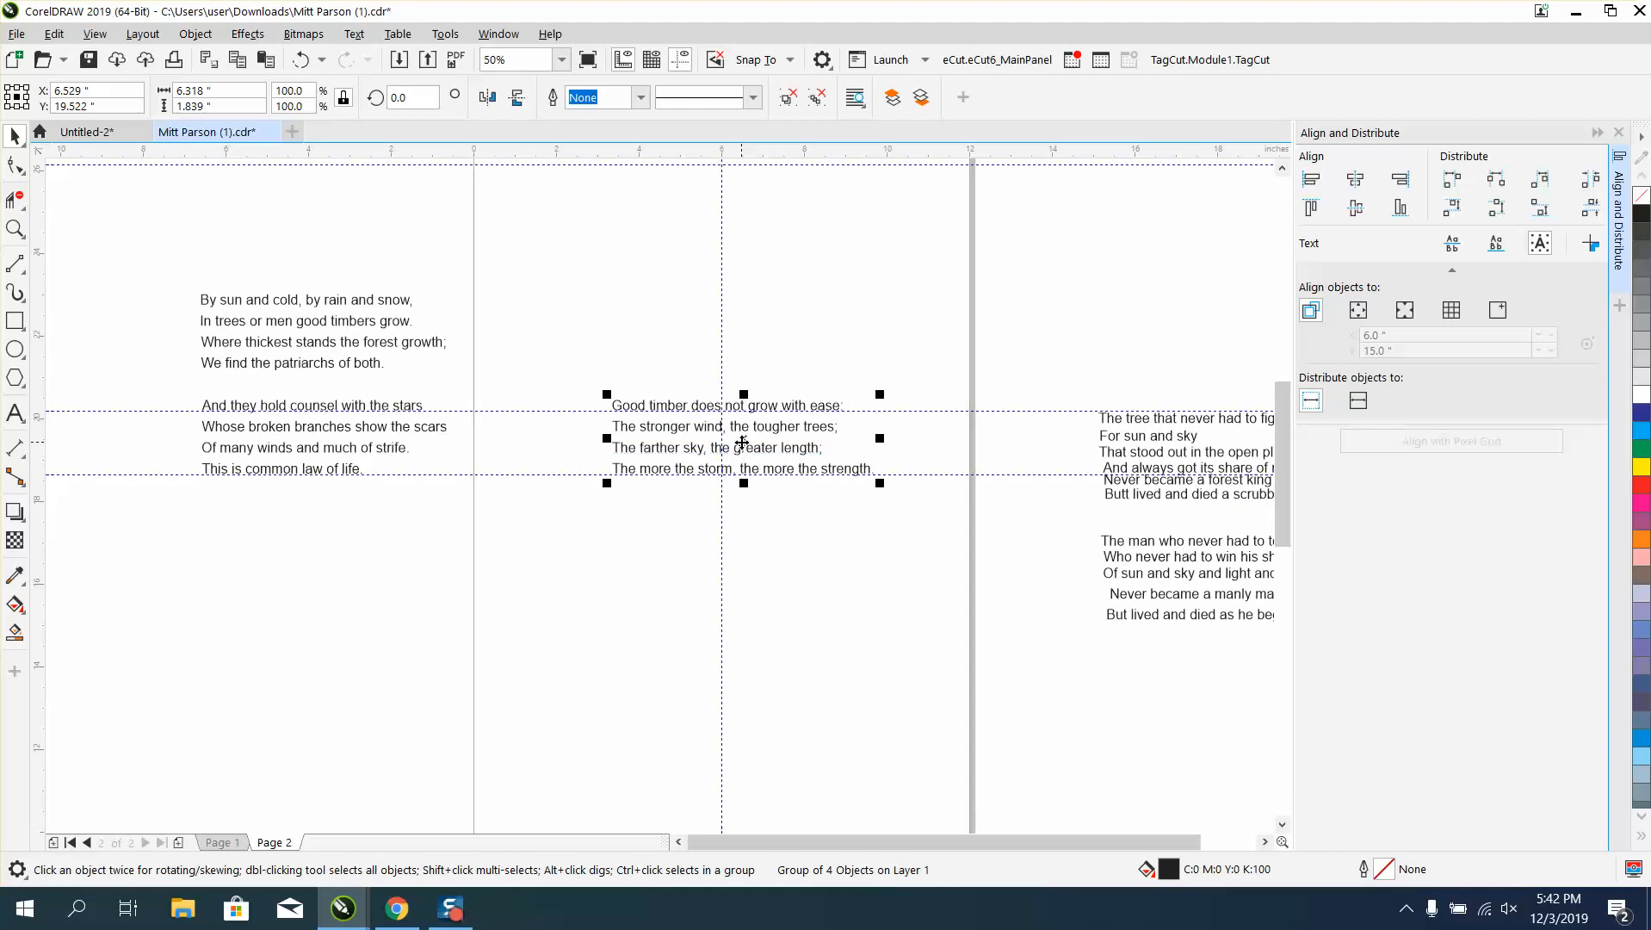
drag(739, 454, 336, 240)
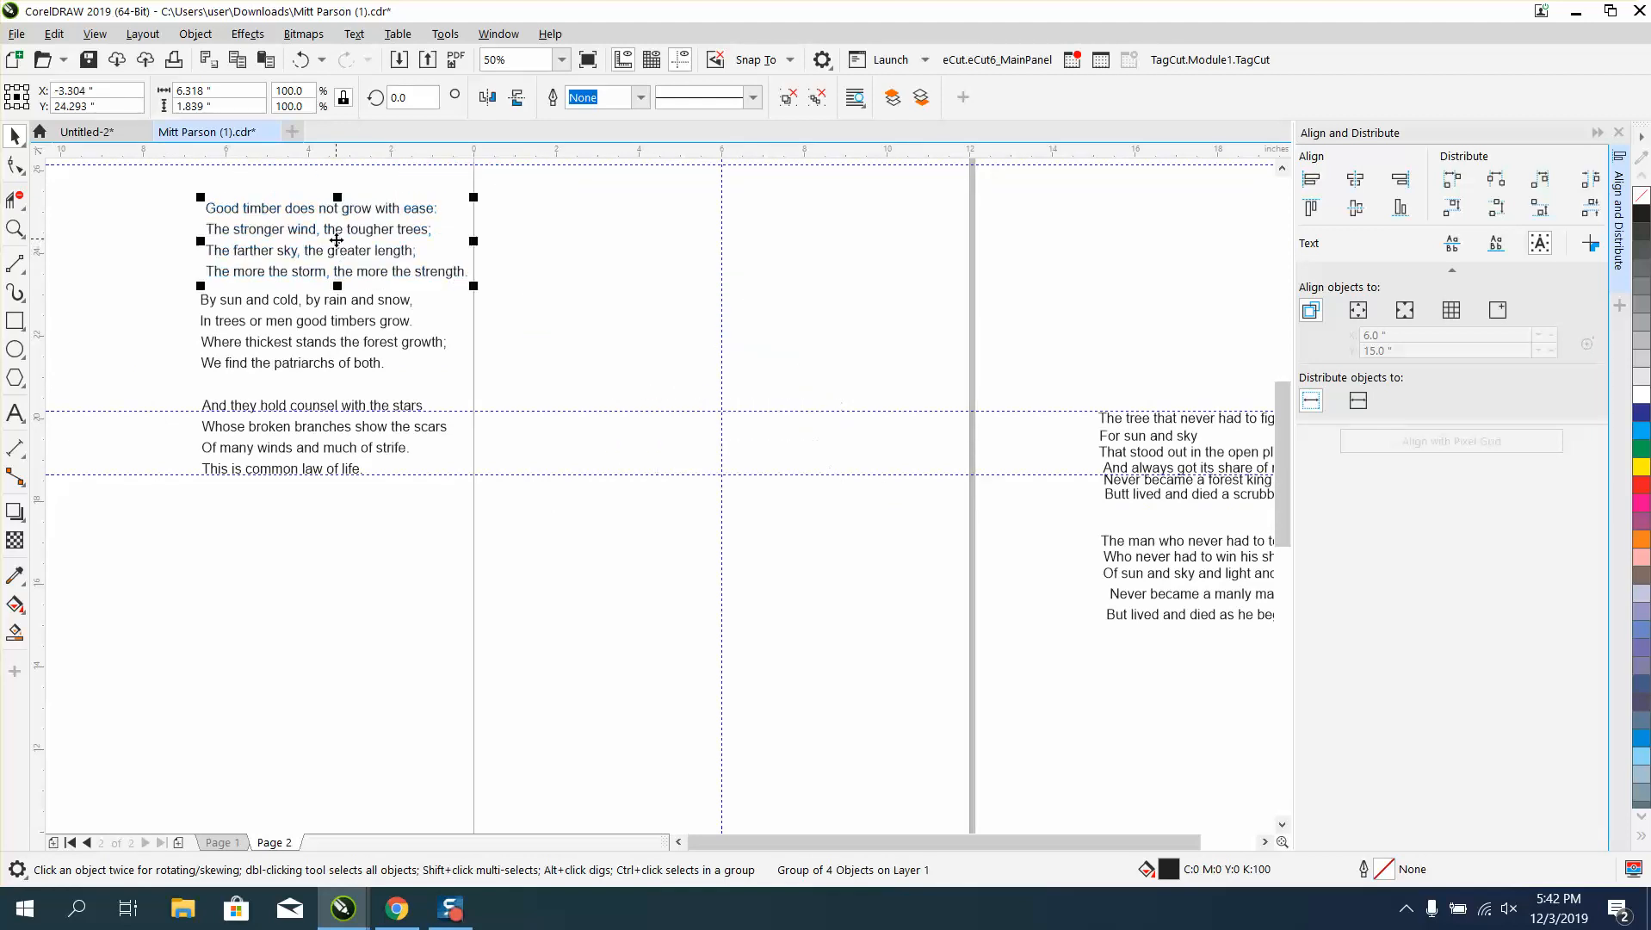
- Move the five-line "The man who never had to toil" stanza onto the page, over the two stanza guidelines
drag(1056, 517, 1288, 641)
click(483, 451)
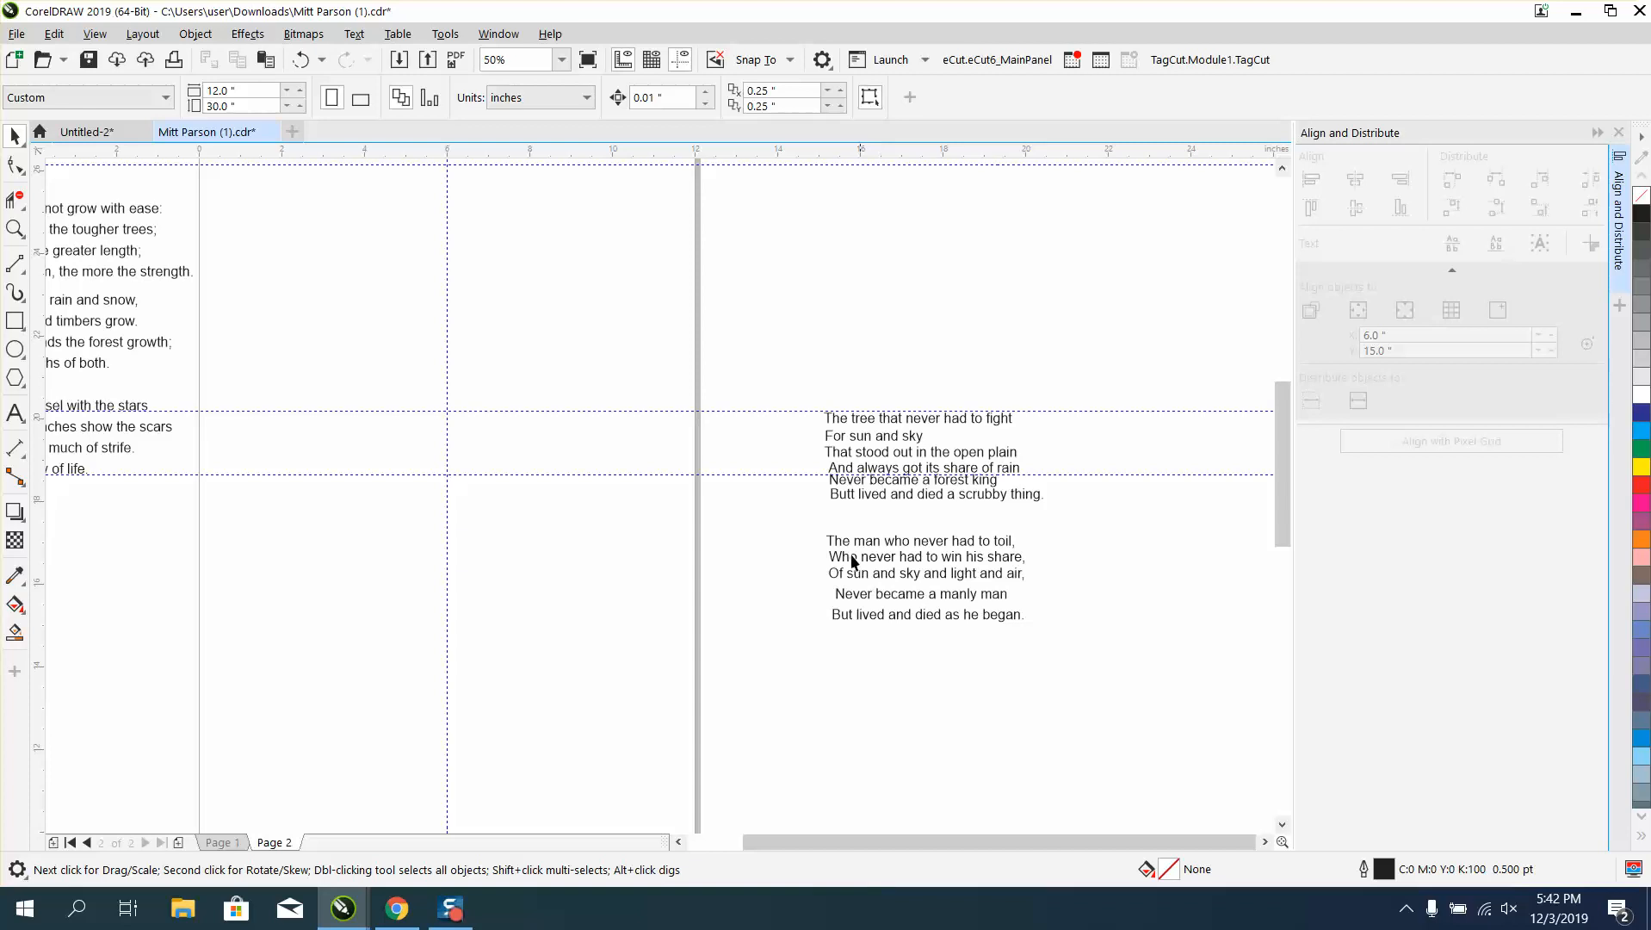
drag(1095, 649, 1070, 645)
drag(942, 587, 462, 441)
- Nudge the line "The man who never had to toil," down so its baseline sits on the upper stanza guideline
click(14, 228)
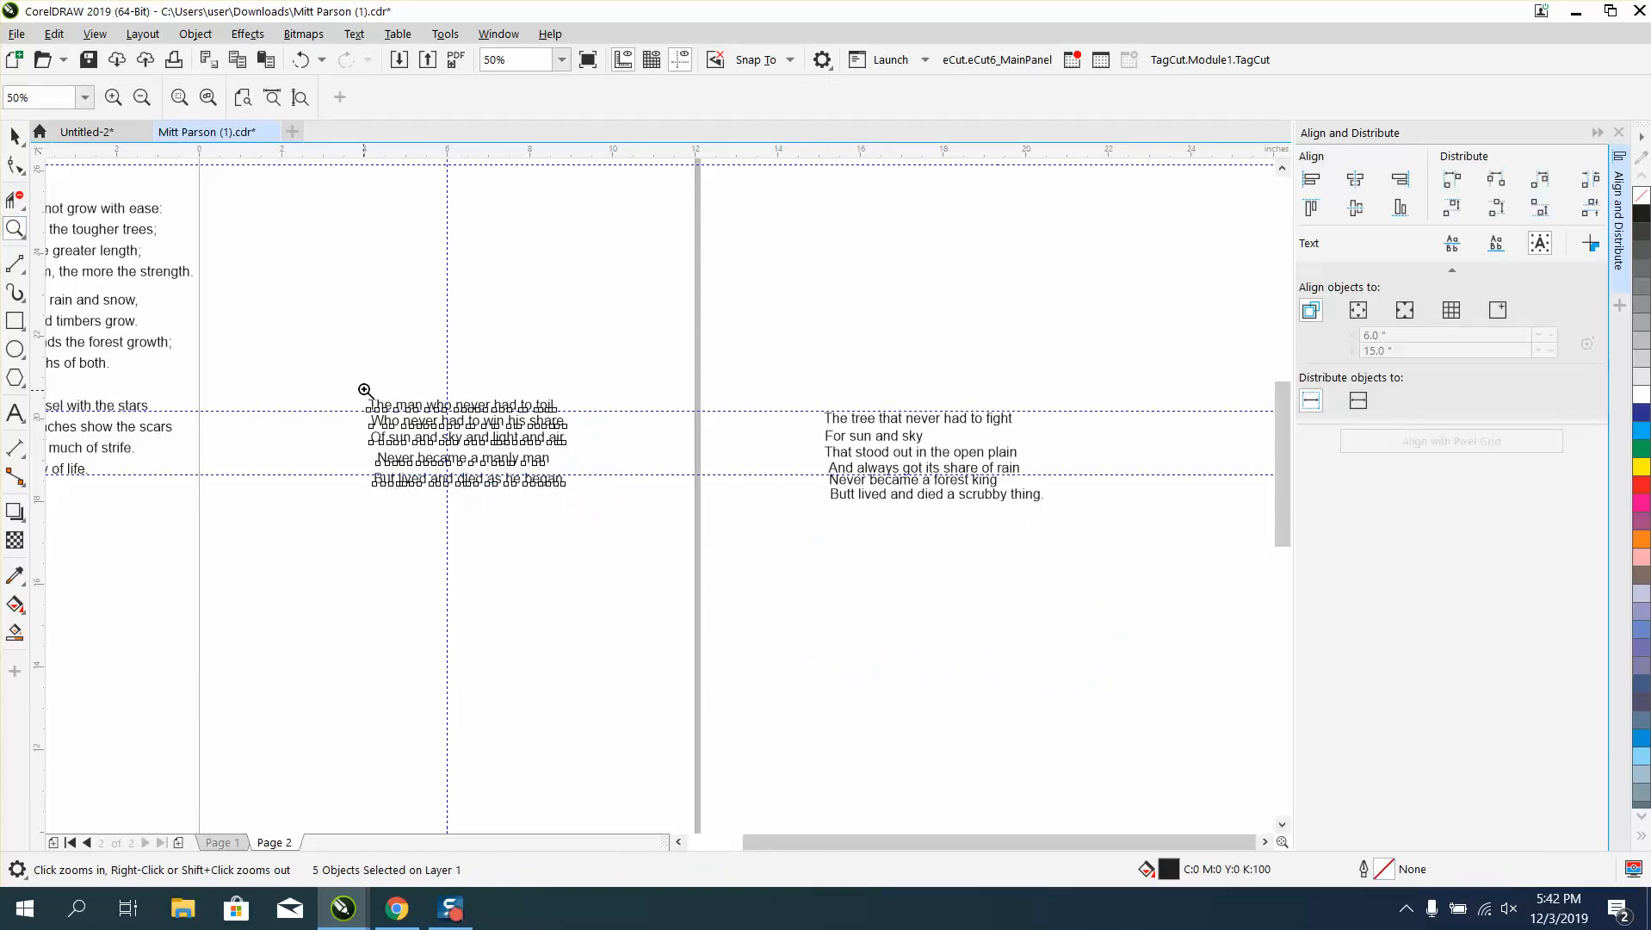
drag(362, 383, 678, 564)
click(15, 135)
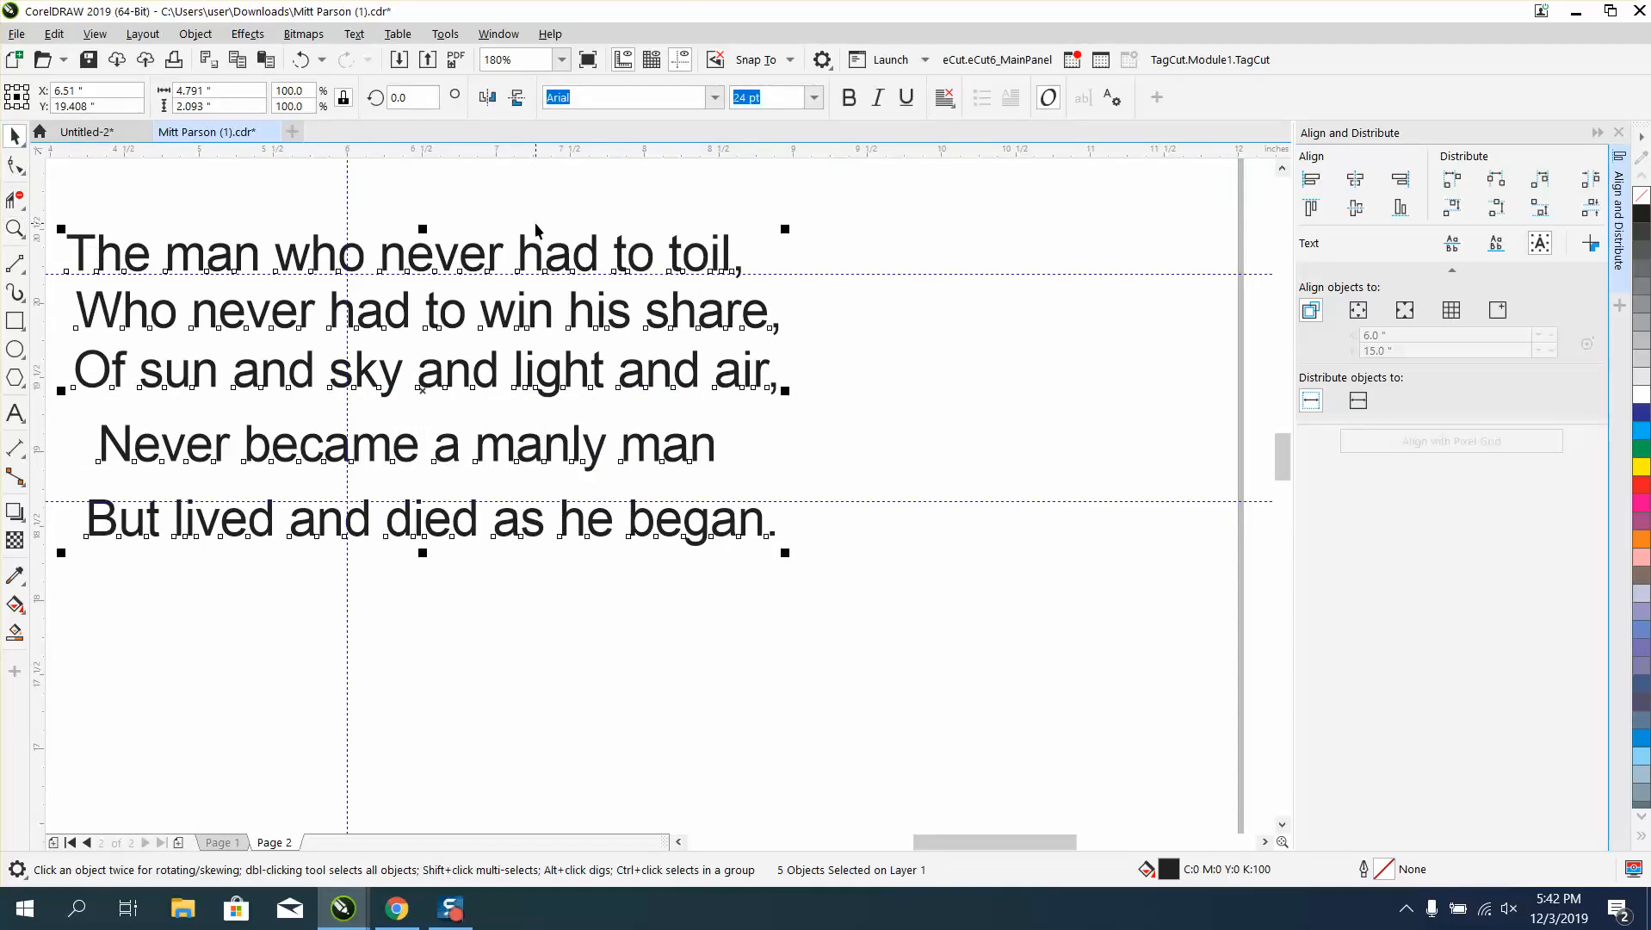
click(489, 258)
drag(490, 258, 494, 267)
key(Down)
key(Down)
key(Down)
key(Down)
key(Down)
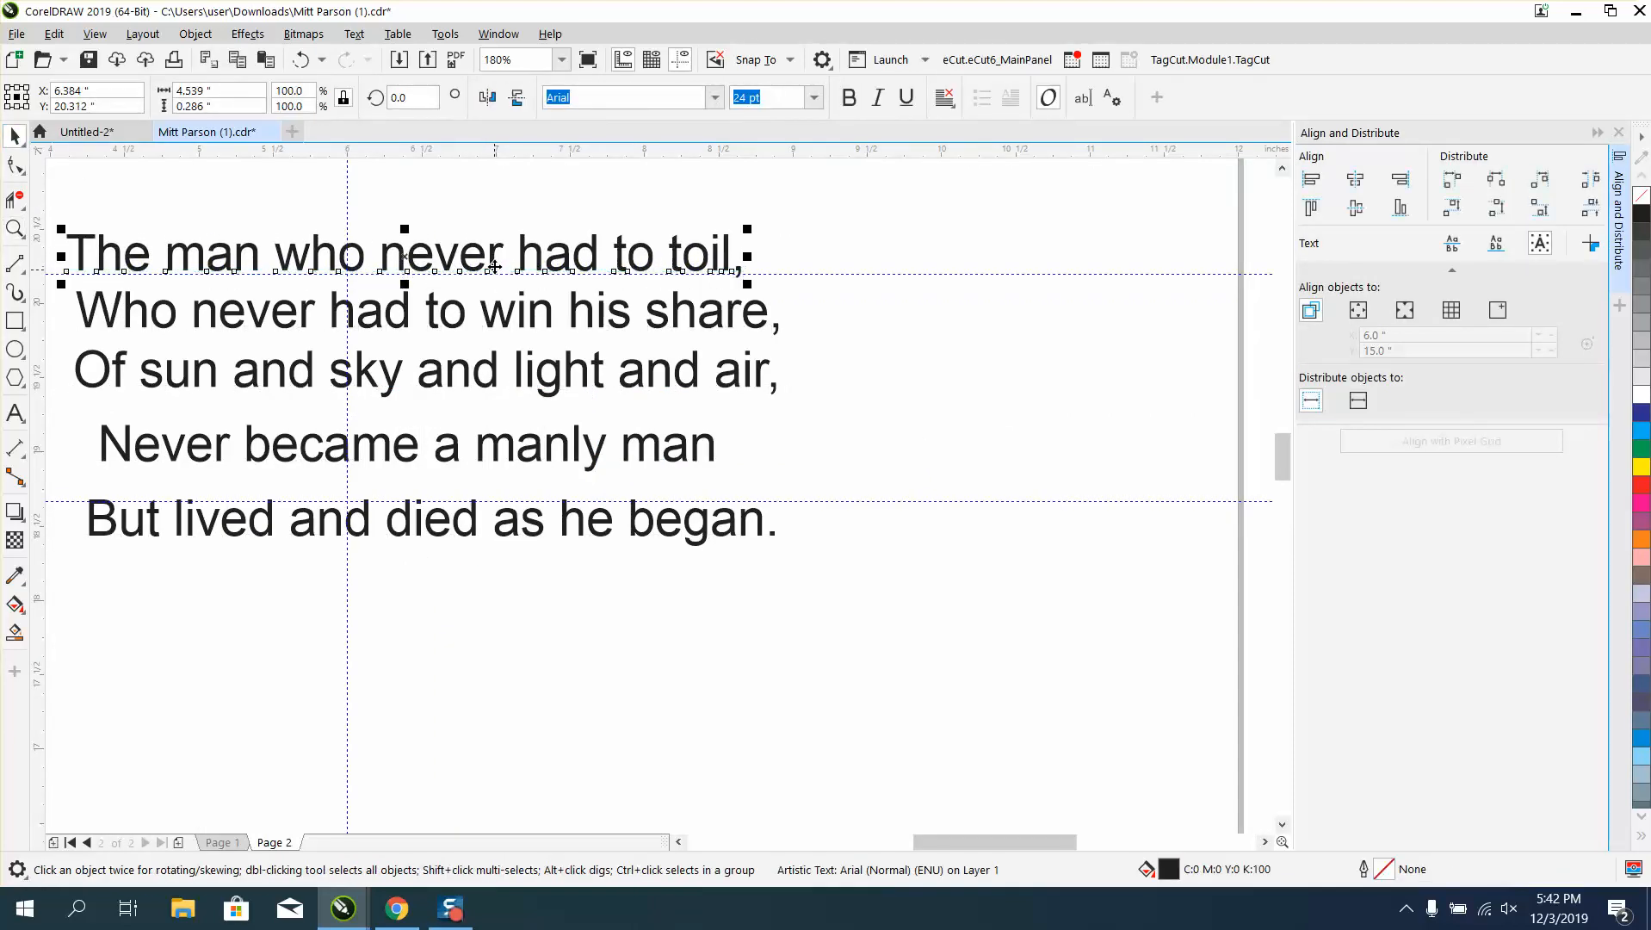
- Lower "But lived and died as he began." below the lower stanza guideline and seat "Never became a manly man" on that guideline
click(575, 465)
drag(575, 466, 559, 562)
drag(578, 476, 580, 499)
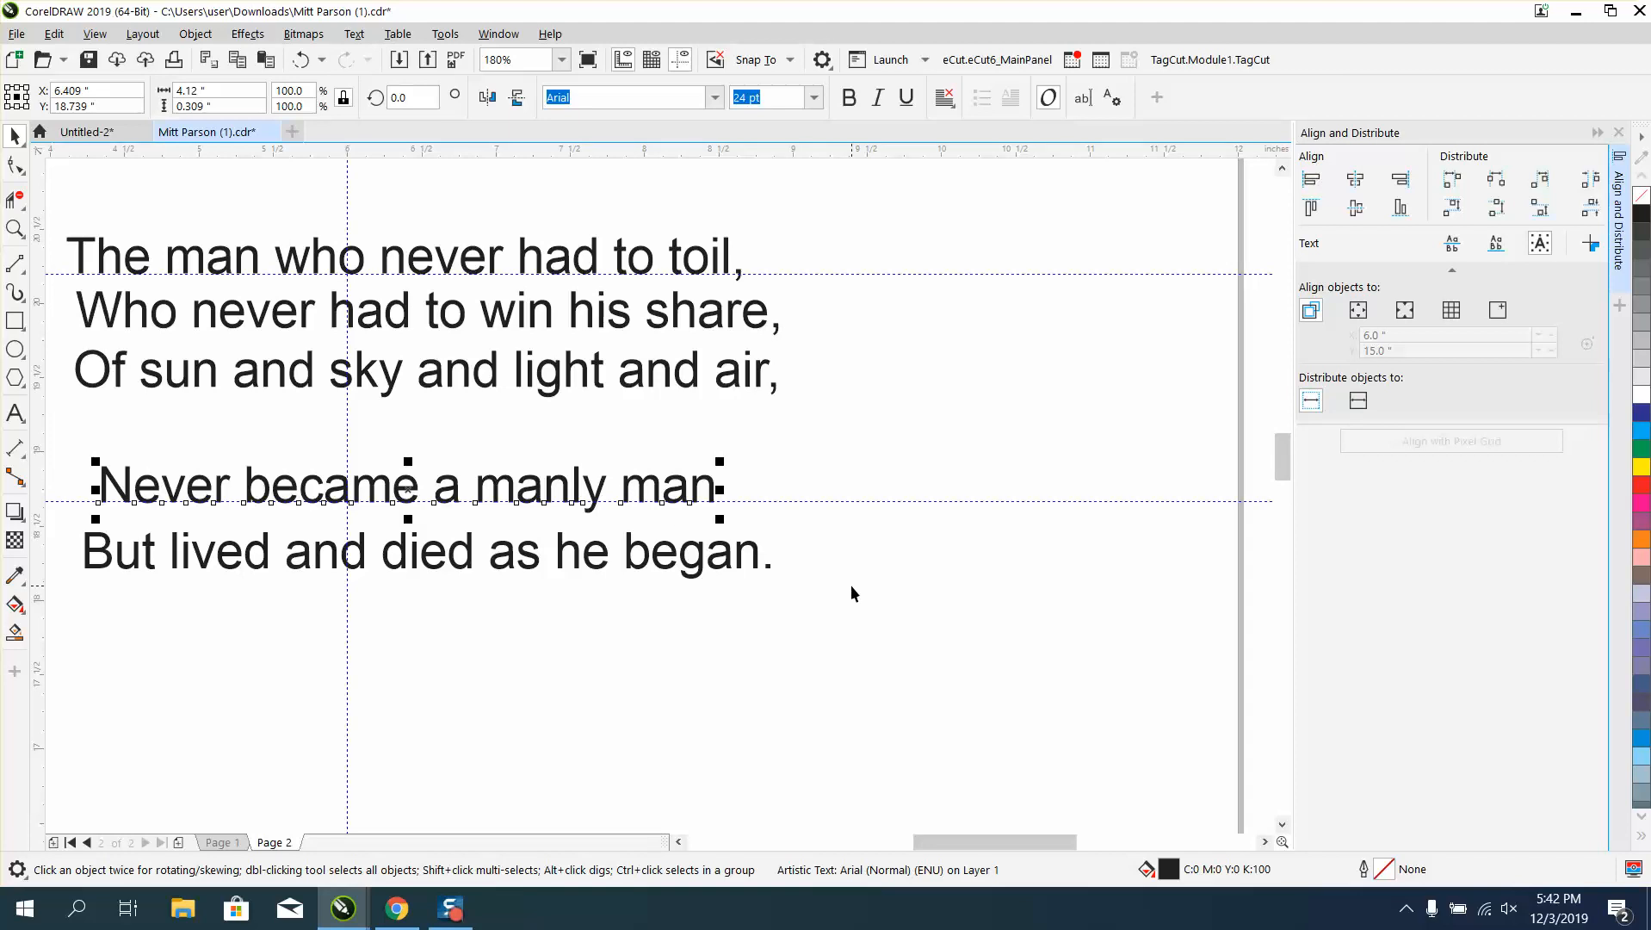
key(Up)
key(Up)
key(Up)
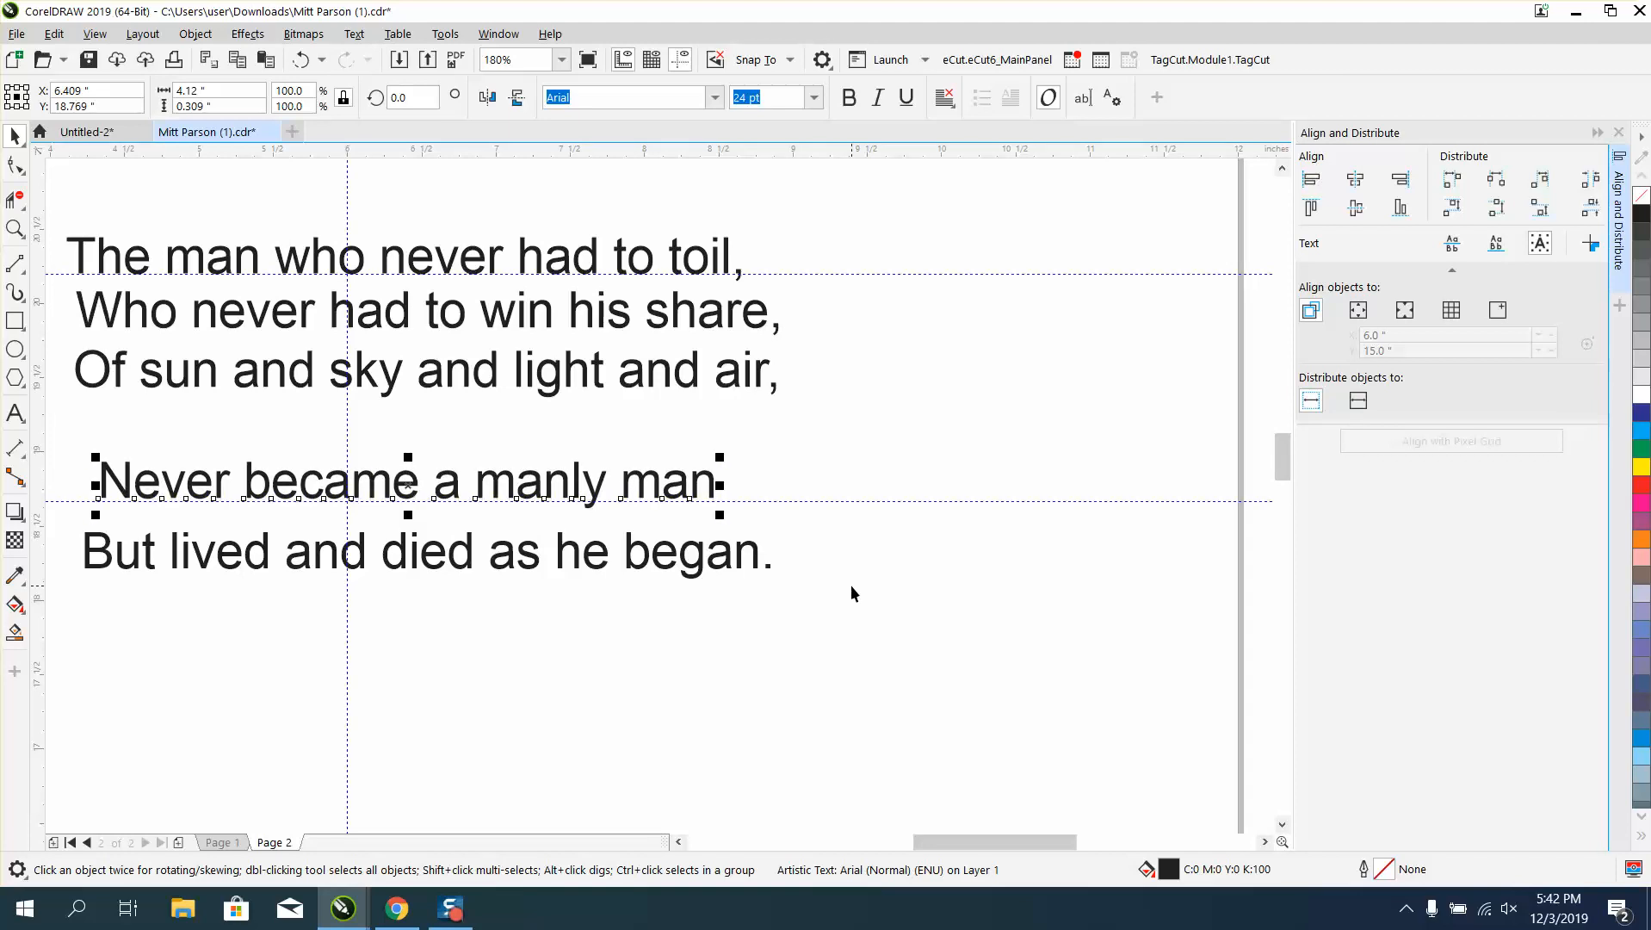
key(Down)
key(Down)
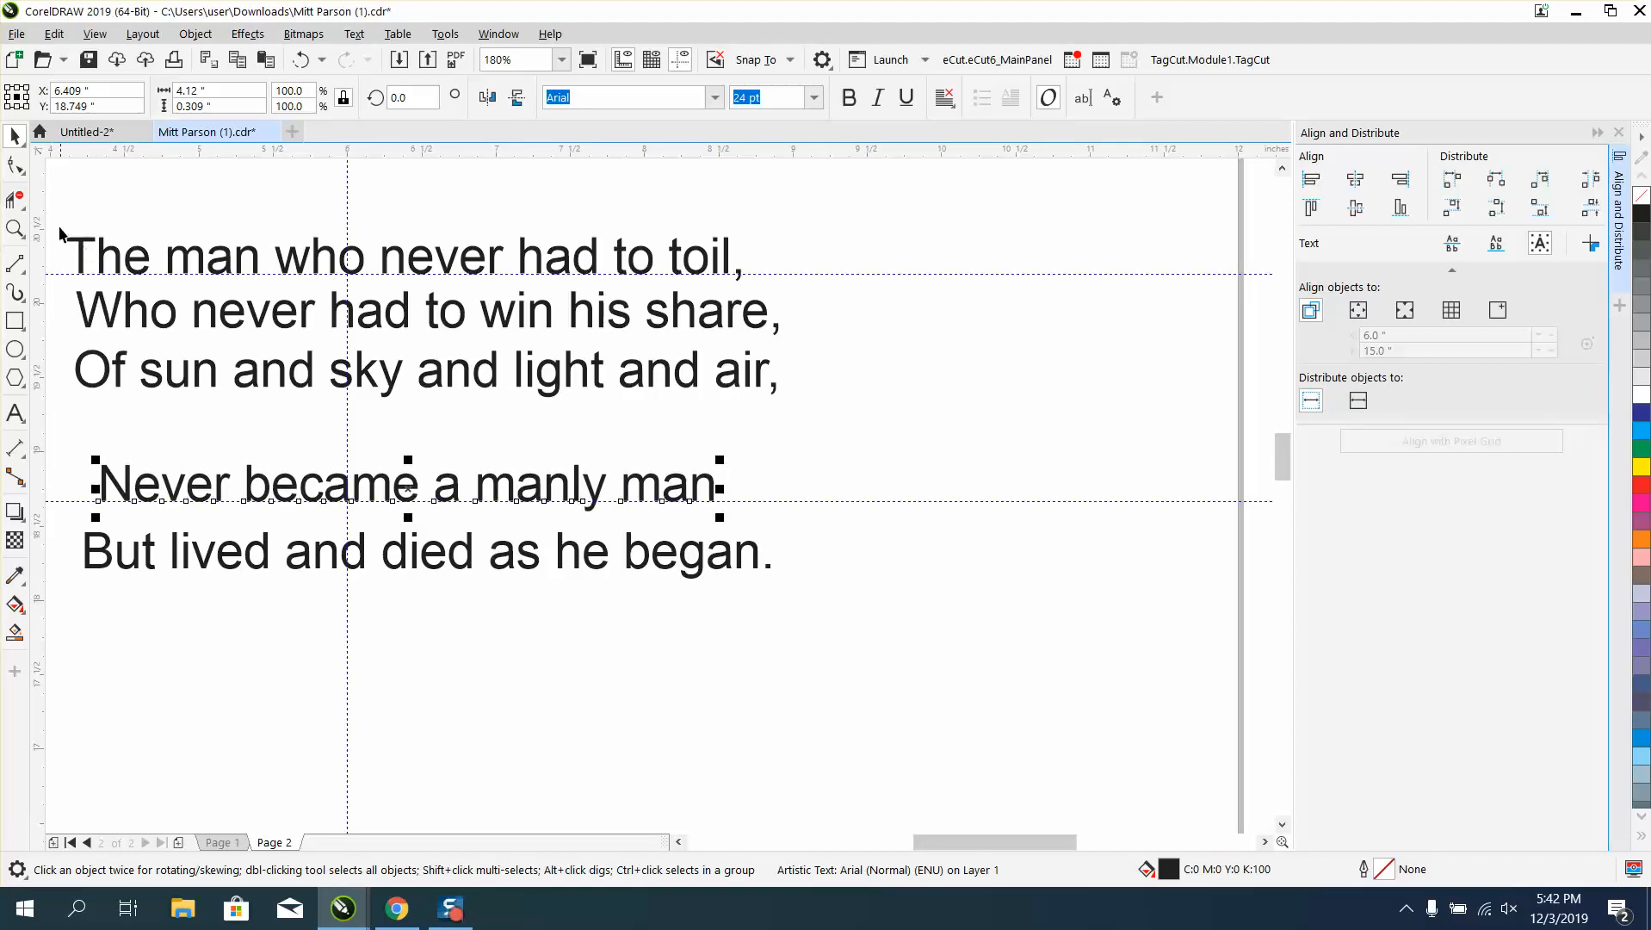
- Left-align the stanza's five lines and distribute only the first four vertically by their top edges
drag(54, 231, 833, 538)
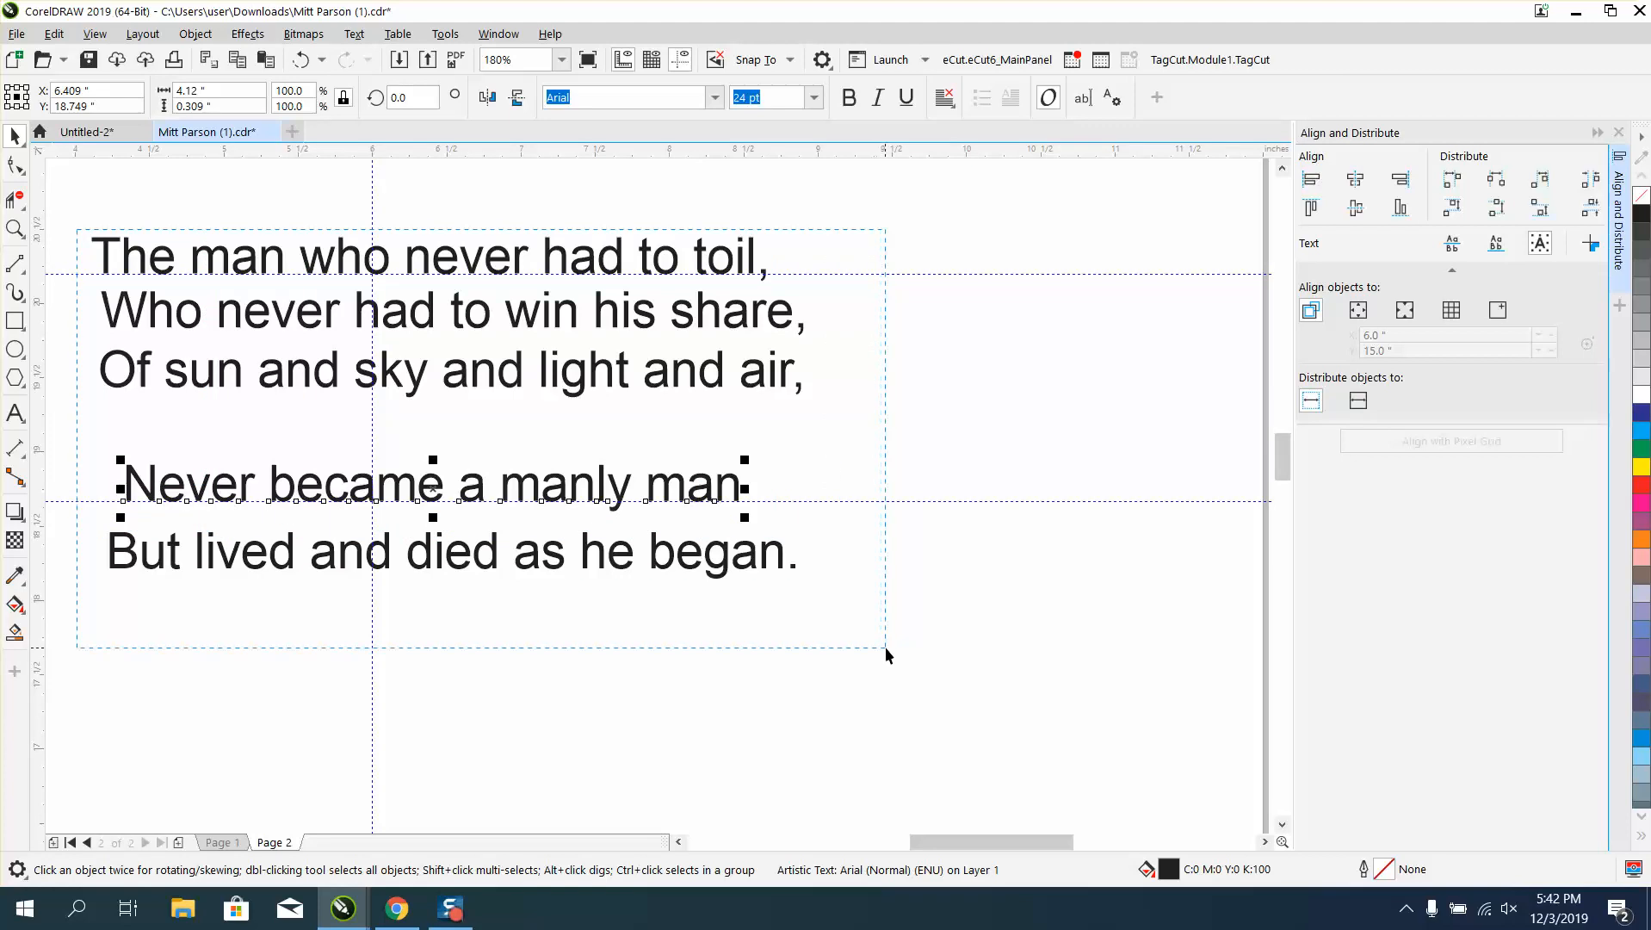
drag(885, 647, 898, 651)
key(l)
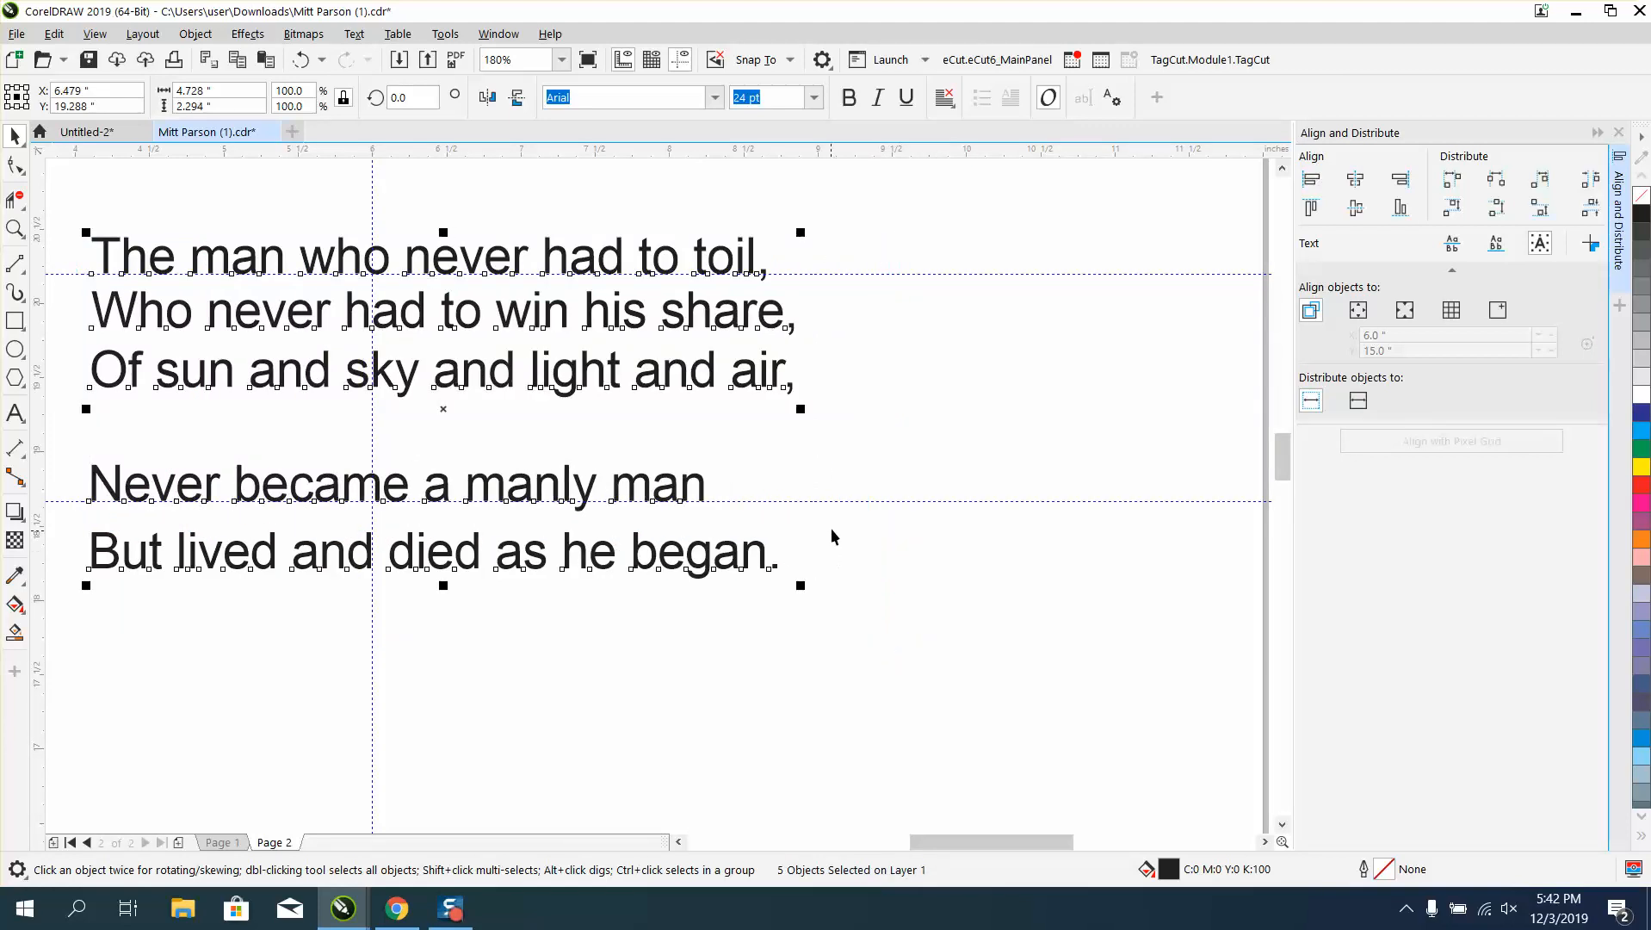
drag(53, 220, 911, 535)
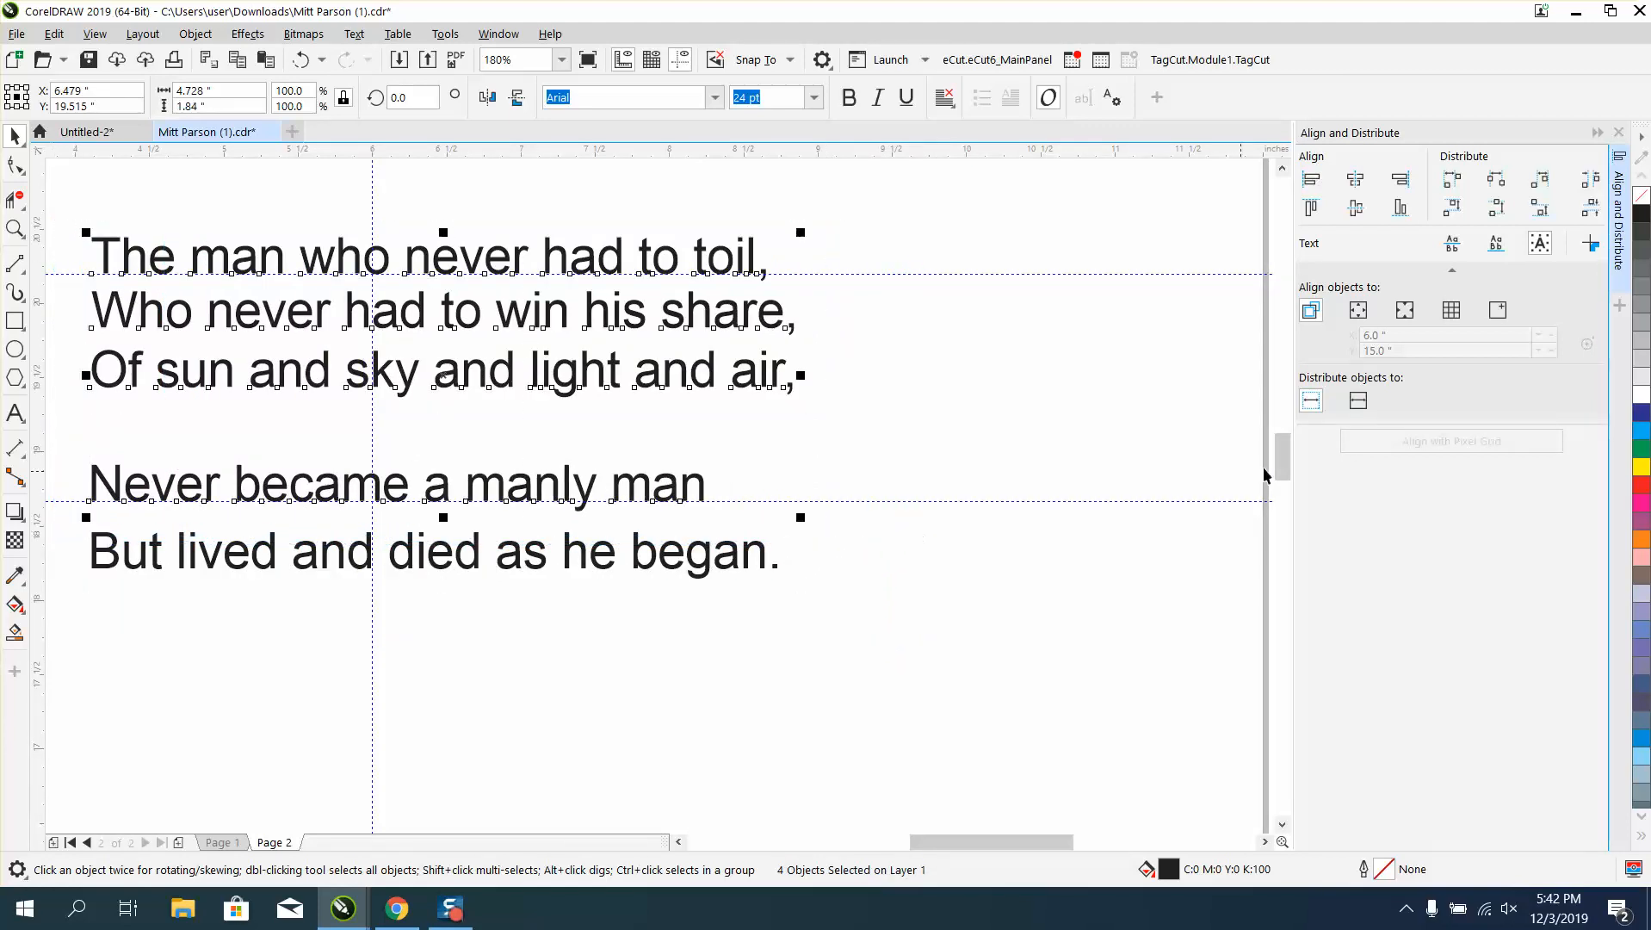
click(1454, 210)
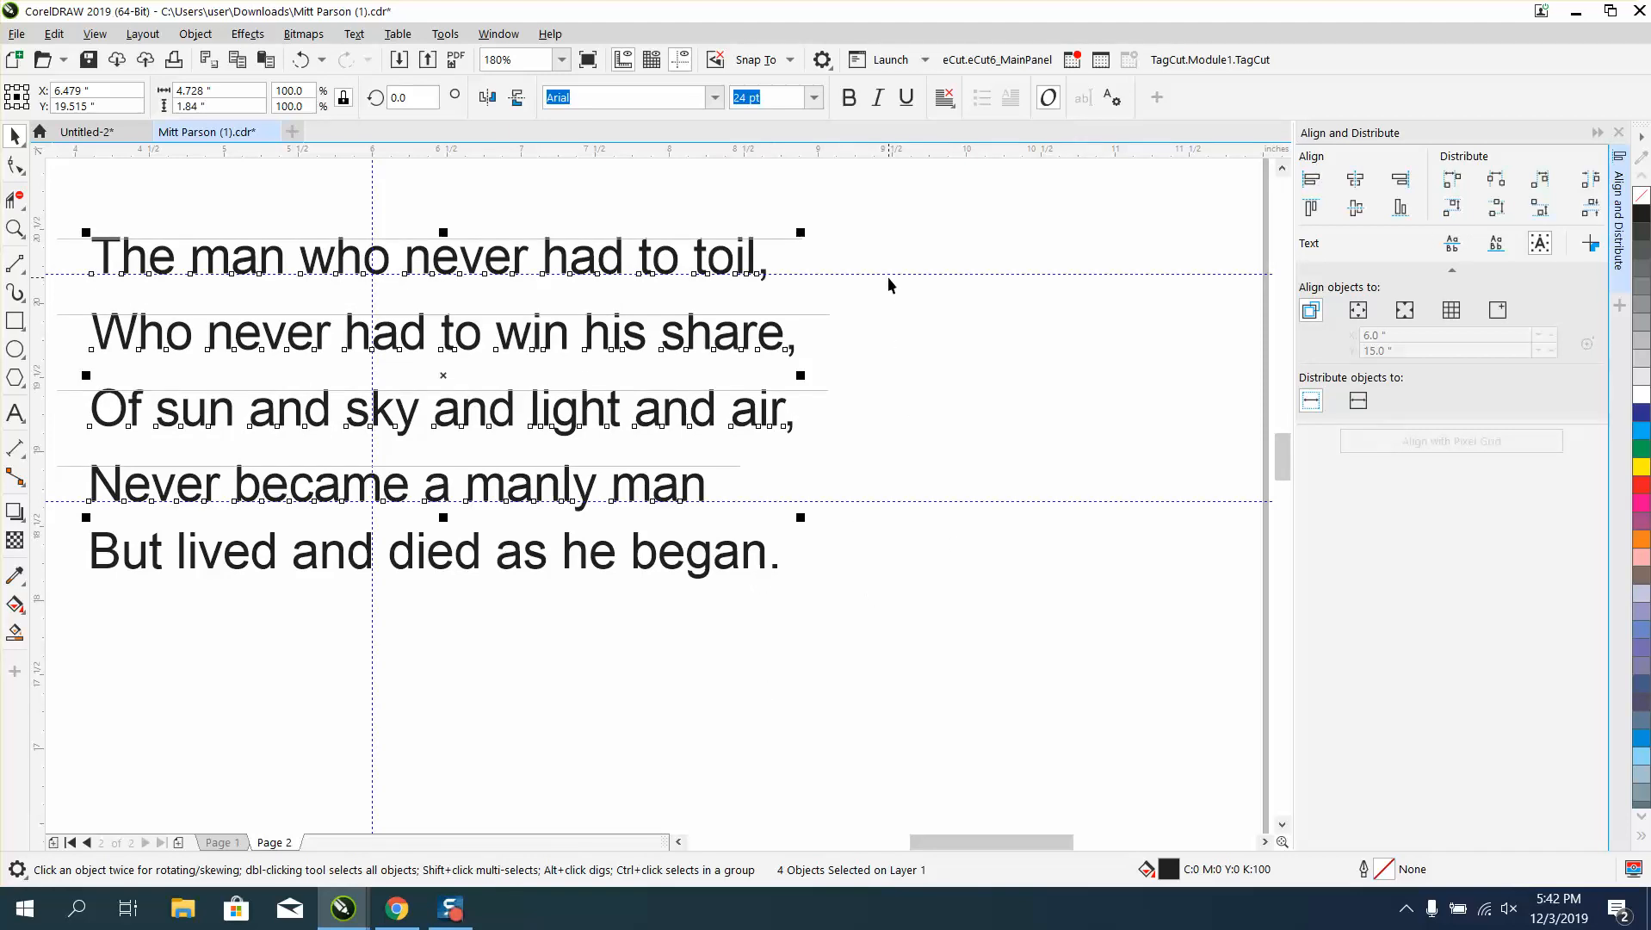
- Measure the vertical distance between the two stanza guidelines with a dimension line beside the stanza
click(25, 463)
click(102, 451)
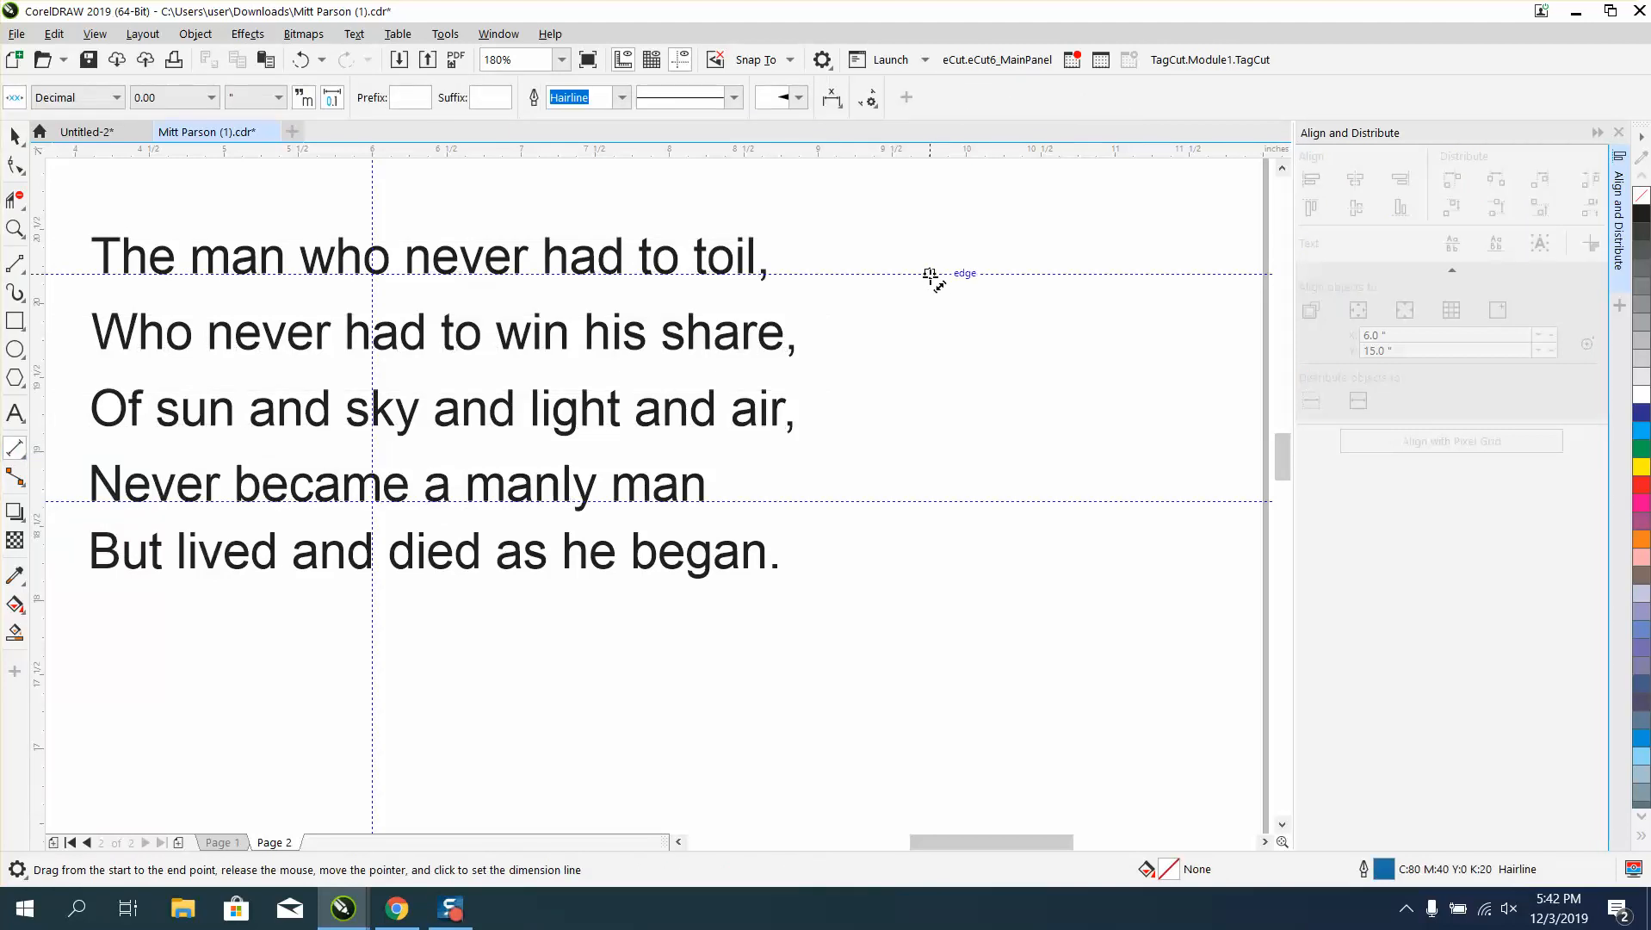
drag(932, 275, 934, 500)
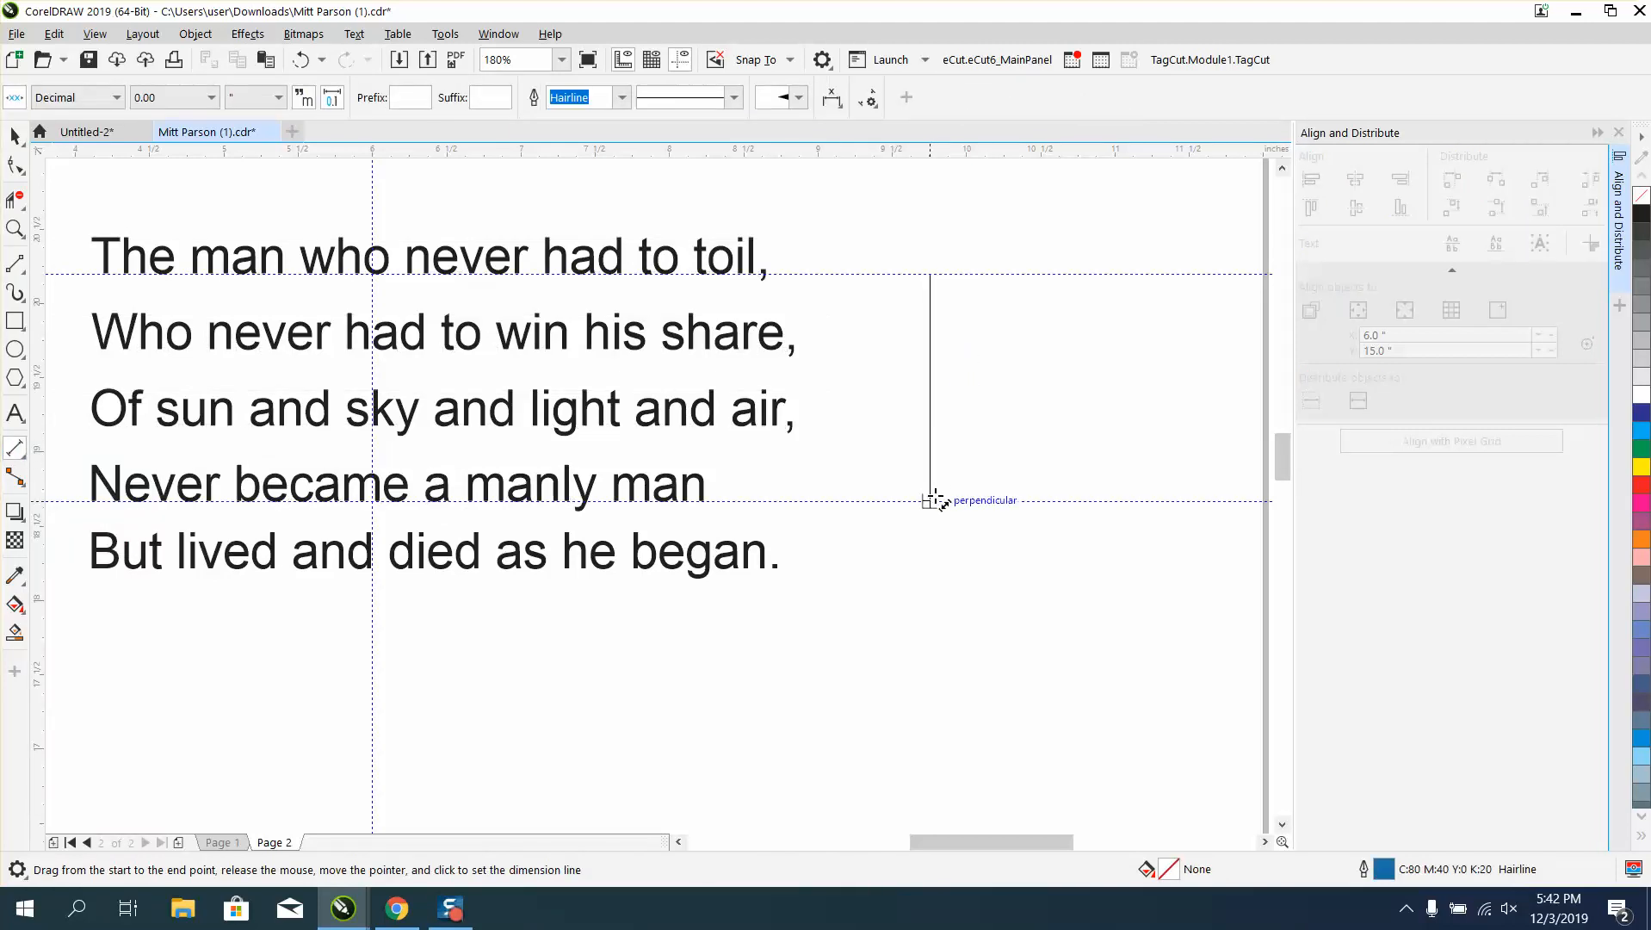
click(949, 490)
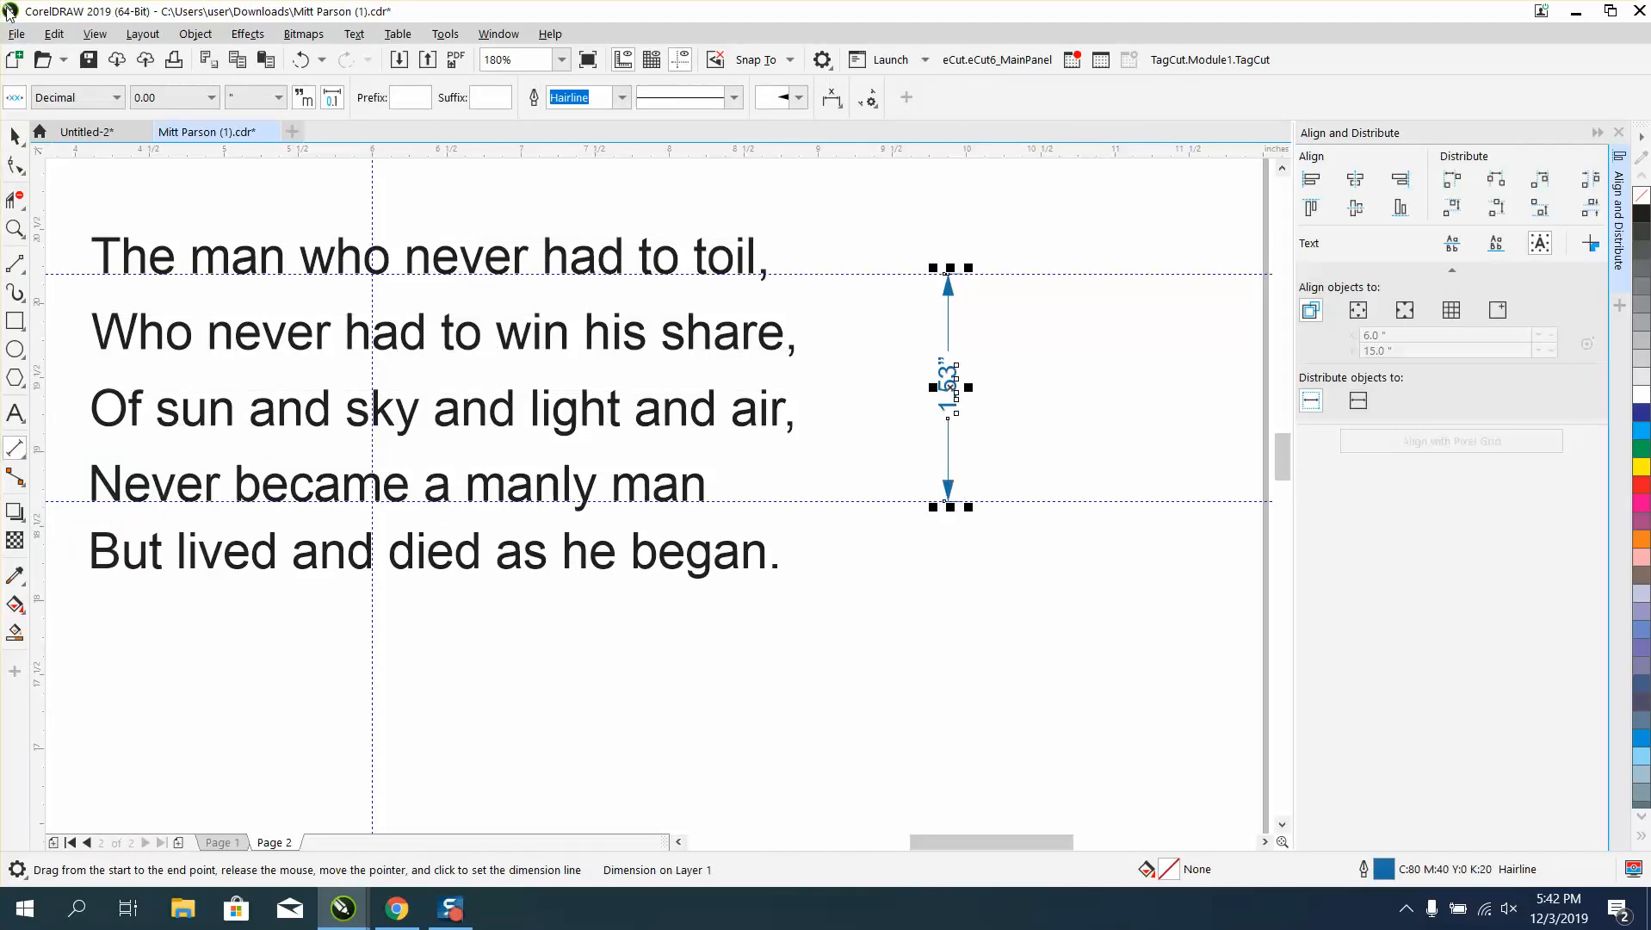
click(15, 135)
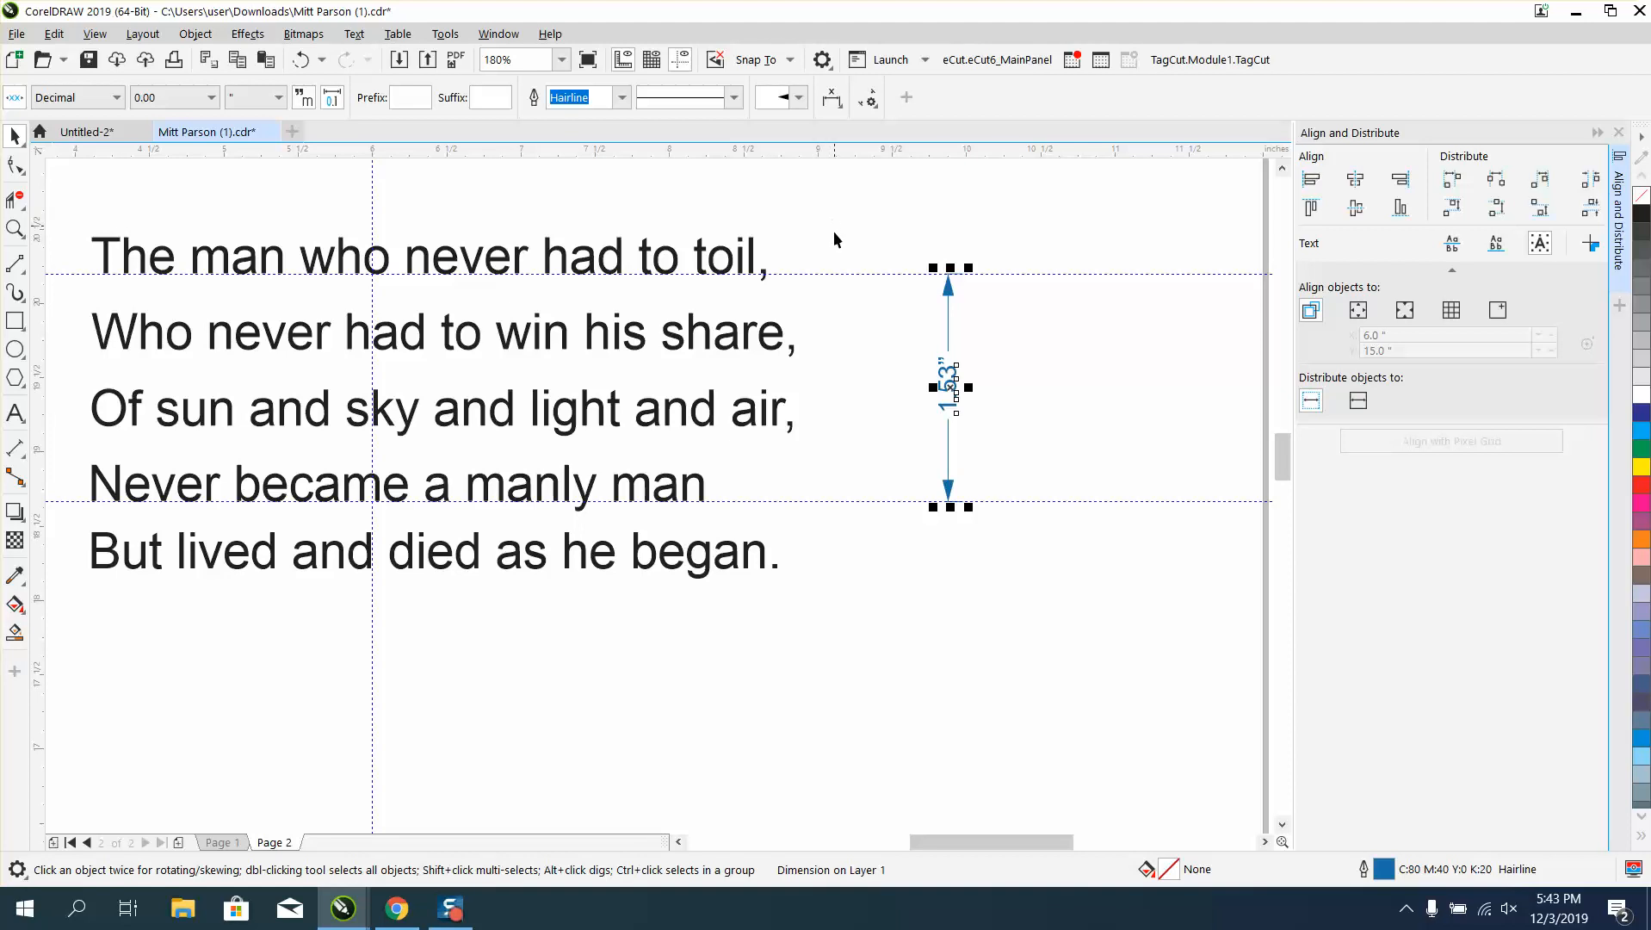
- Switch to Calculator, divide 1.53 by 3 for the line spacing, and return to the drawing
key(XF86Calculator)
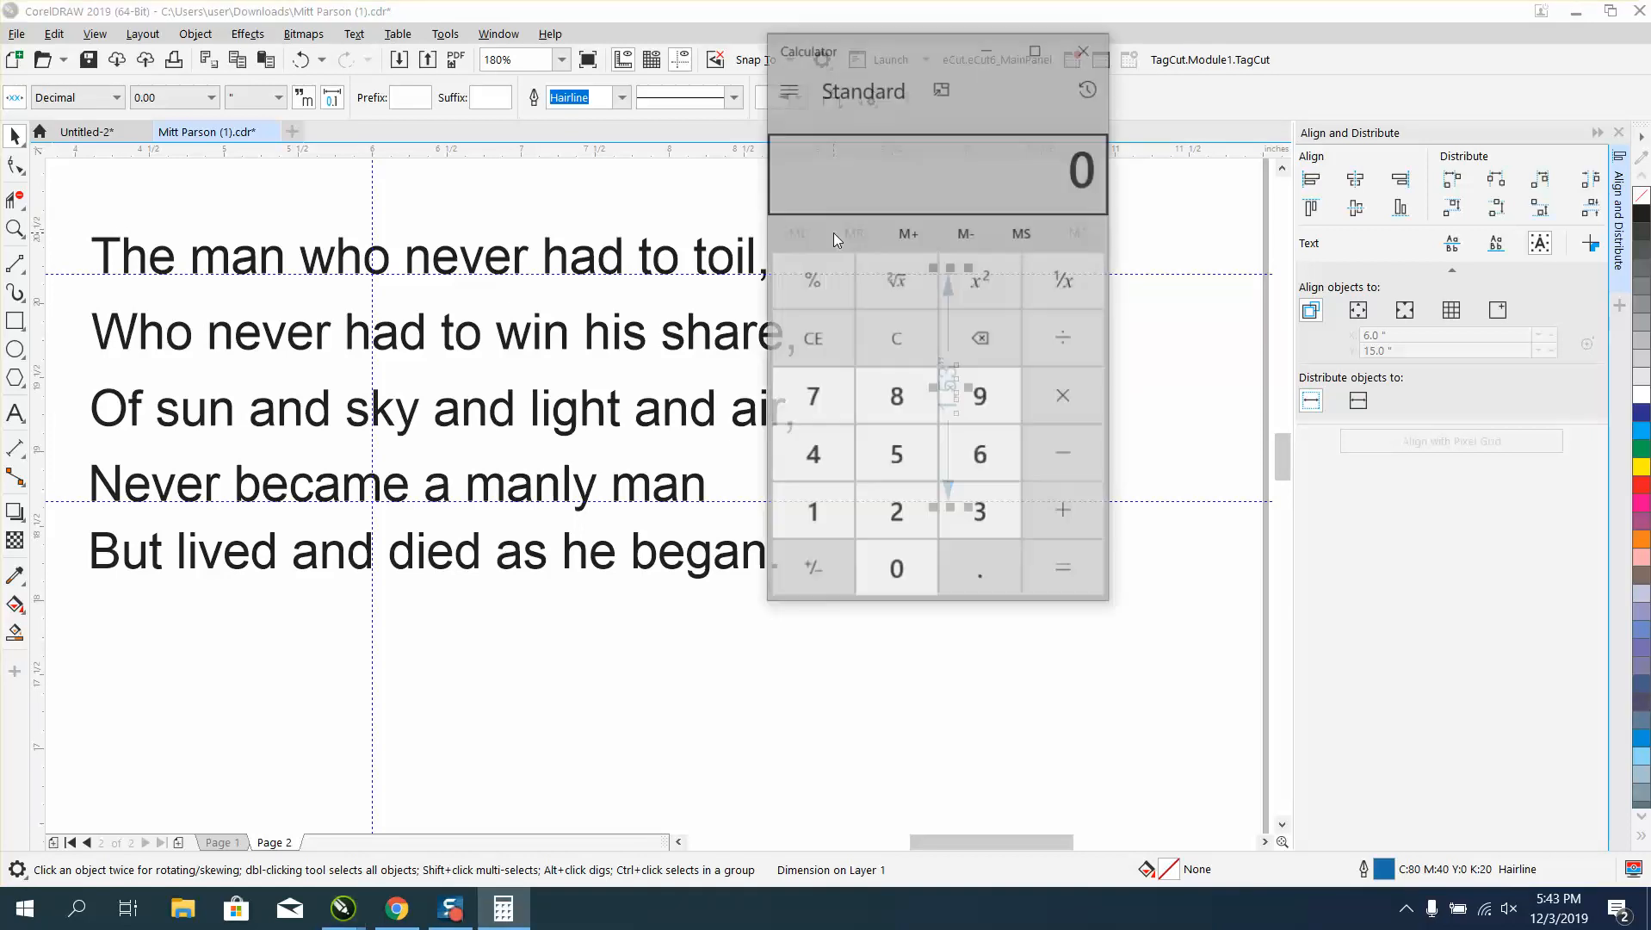
text(1.53)
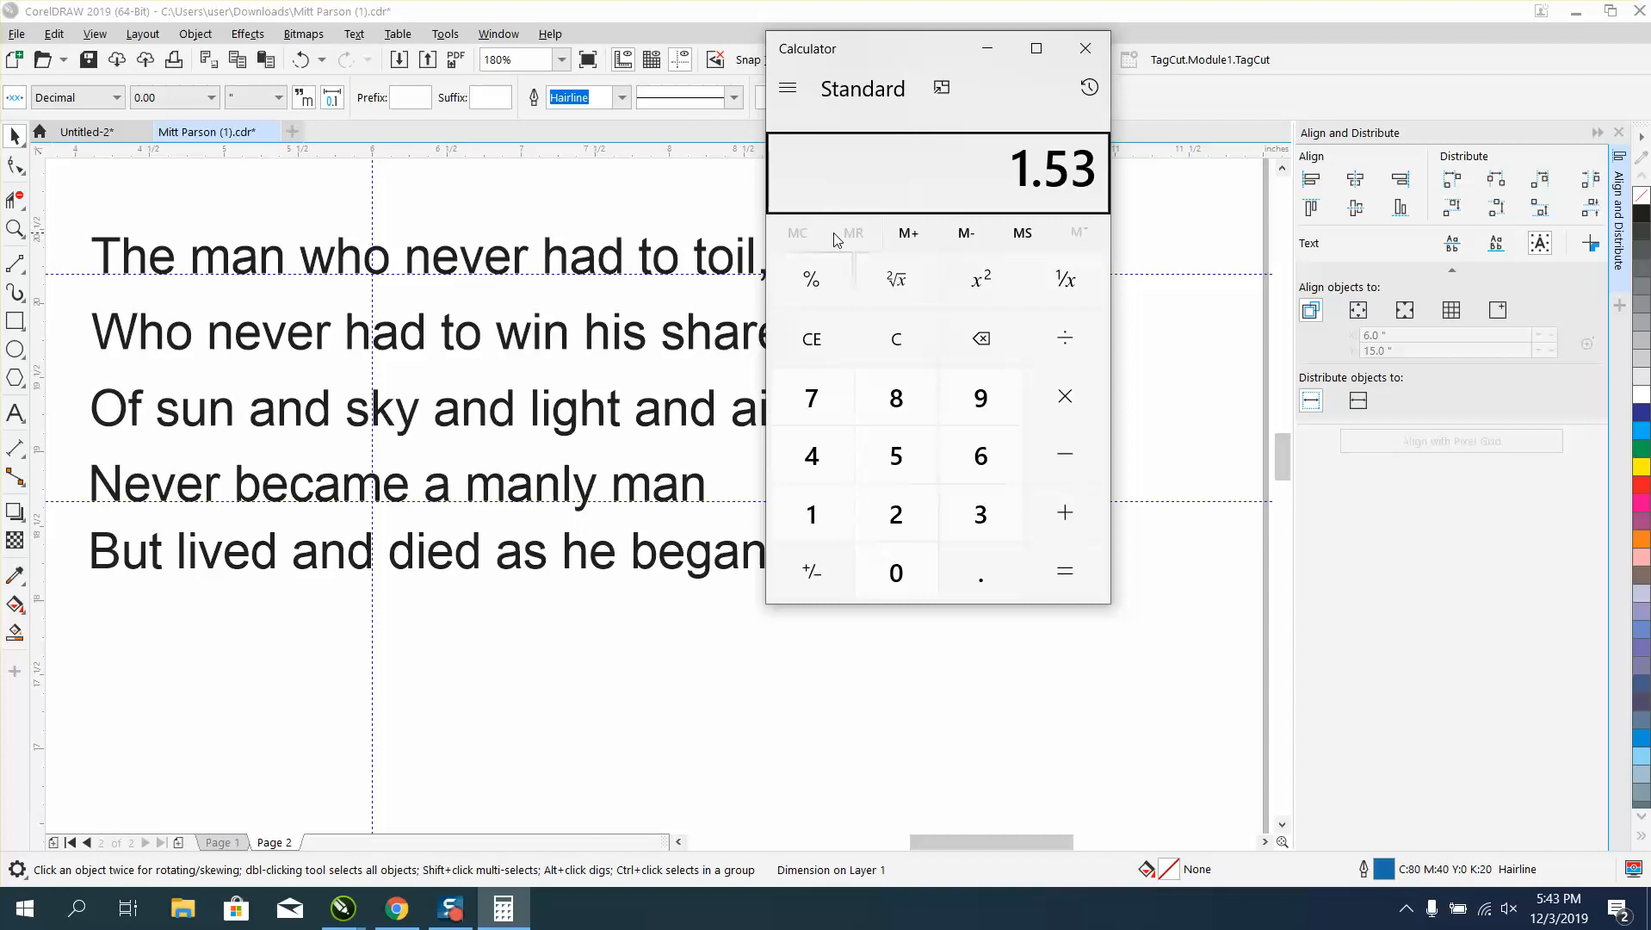
text( ÷ 3)
key(Return)
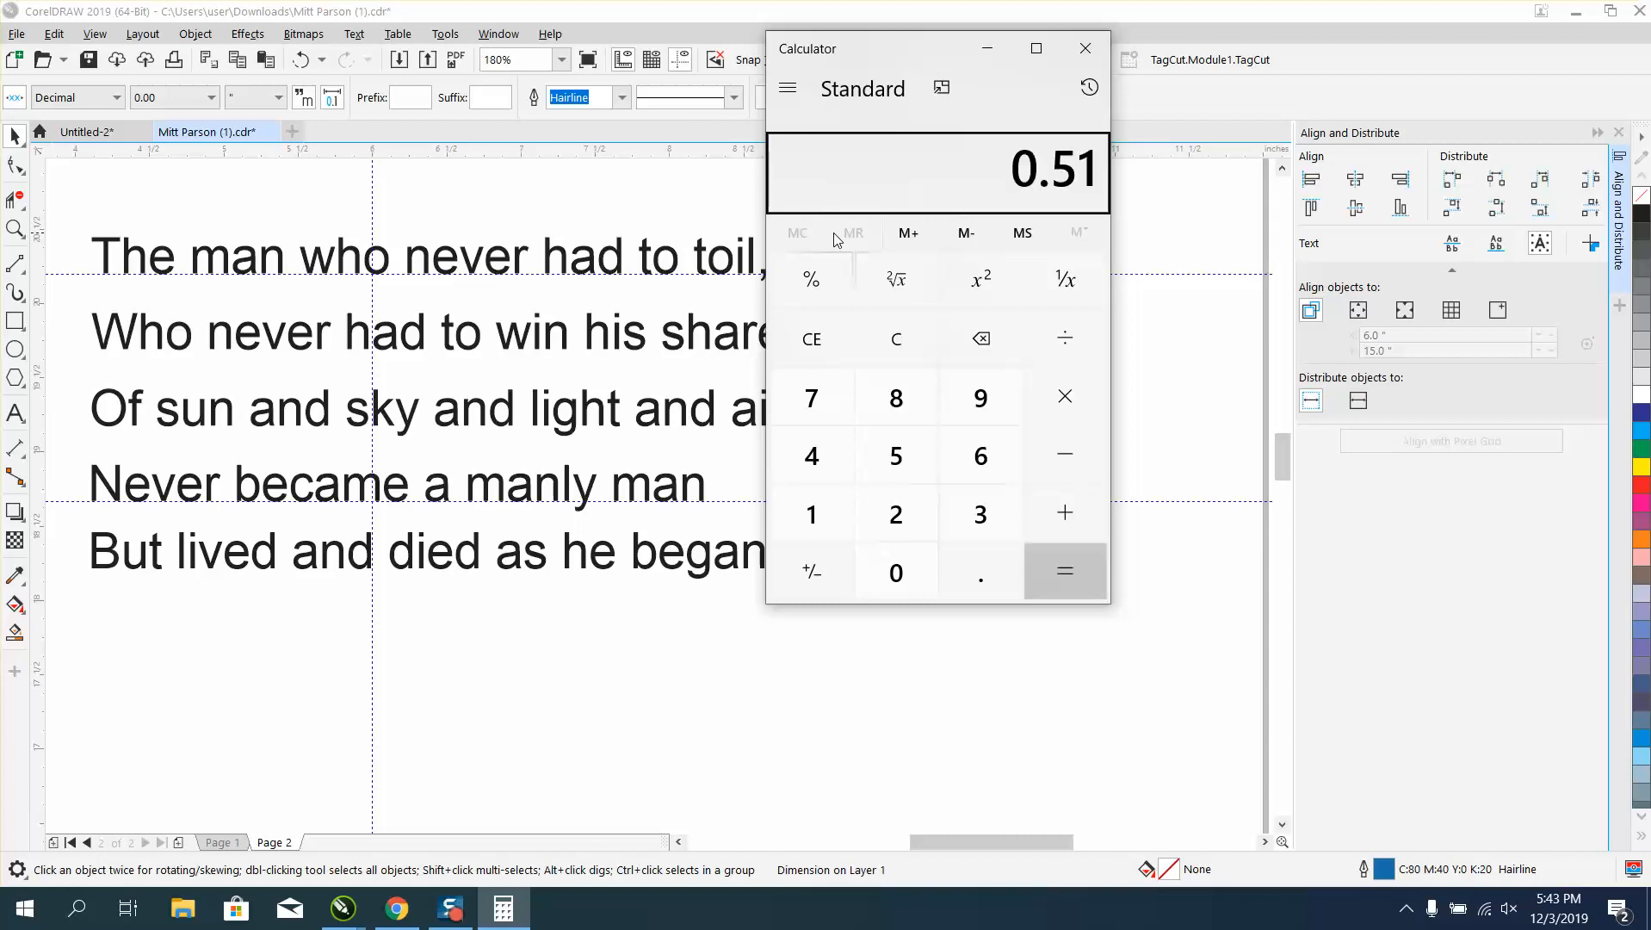
click(1087, 49)
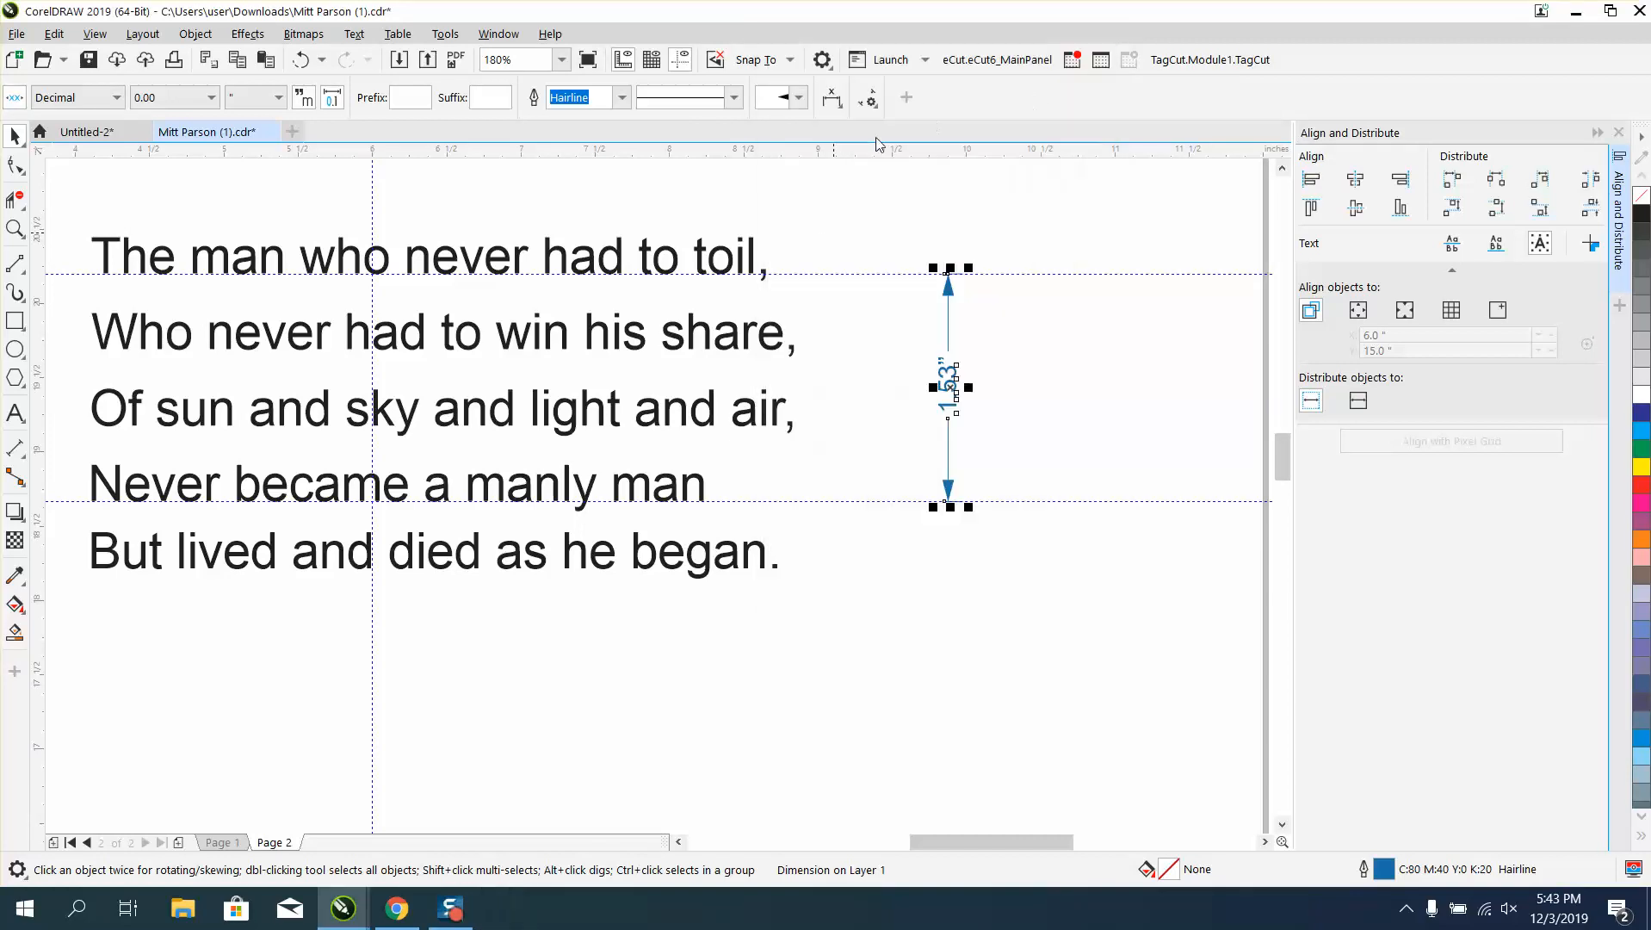
- Set the nudge distance to 0.51 inches, seat "But lived and died as he began." on the lower guideline, and nudge it down once
click(298, 183)
double_click(695, 97)
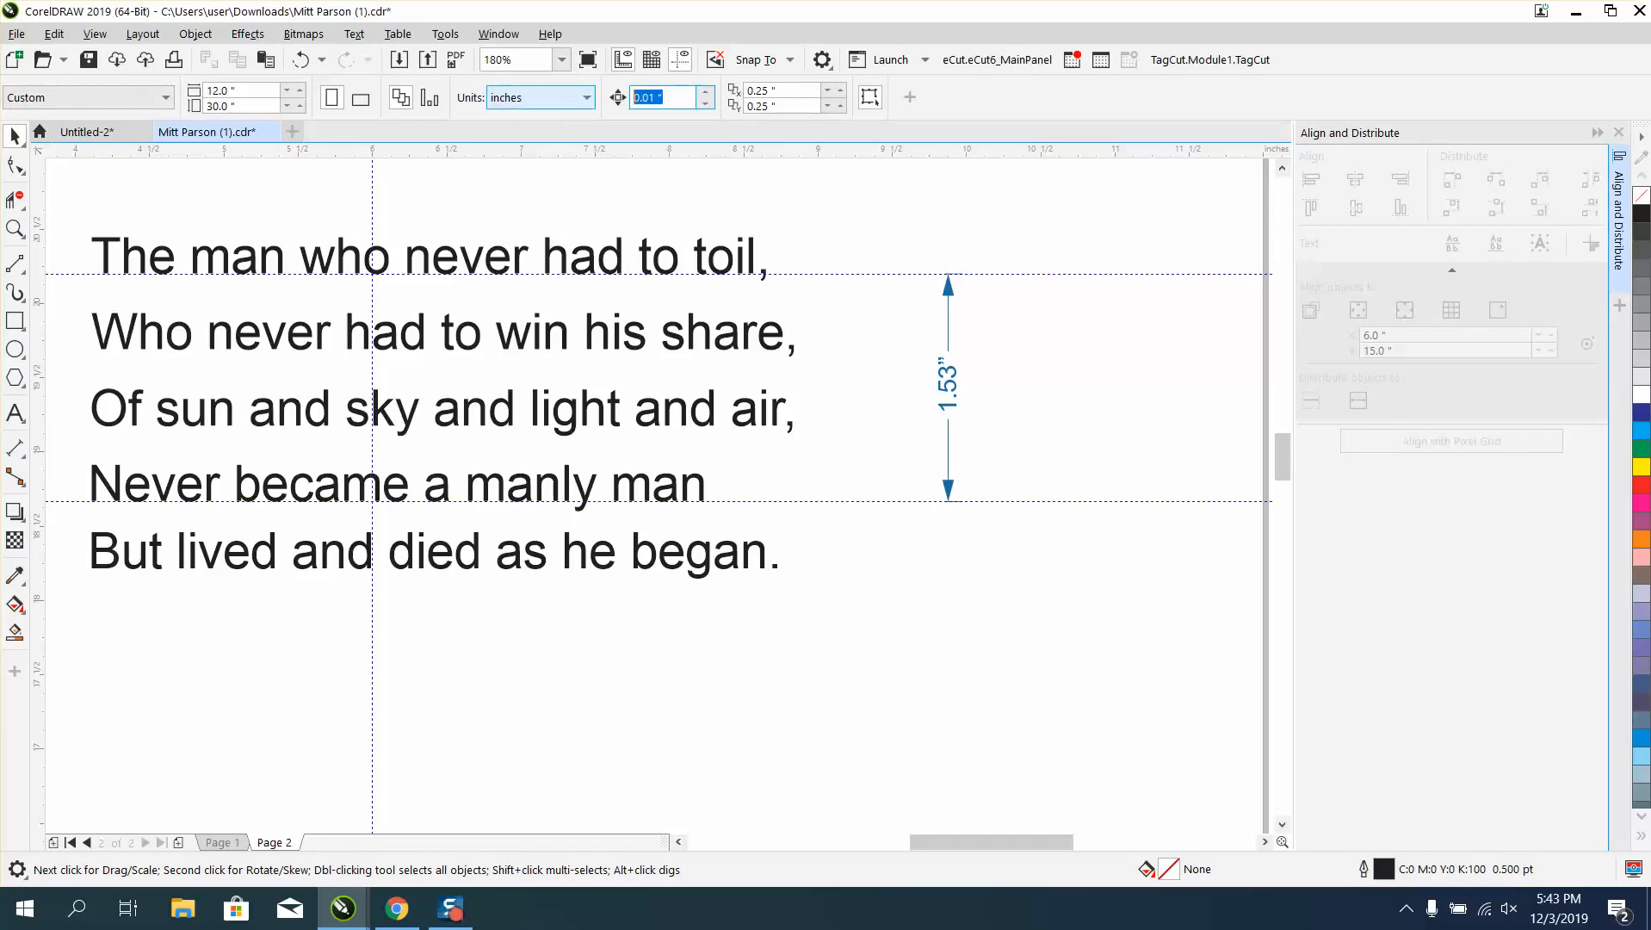
text(.51)
key(Return)
click(762, 573)
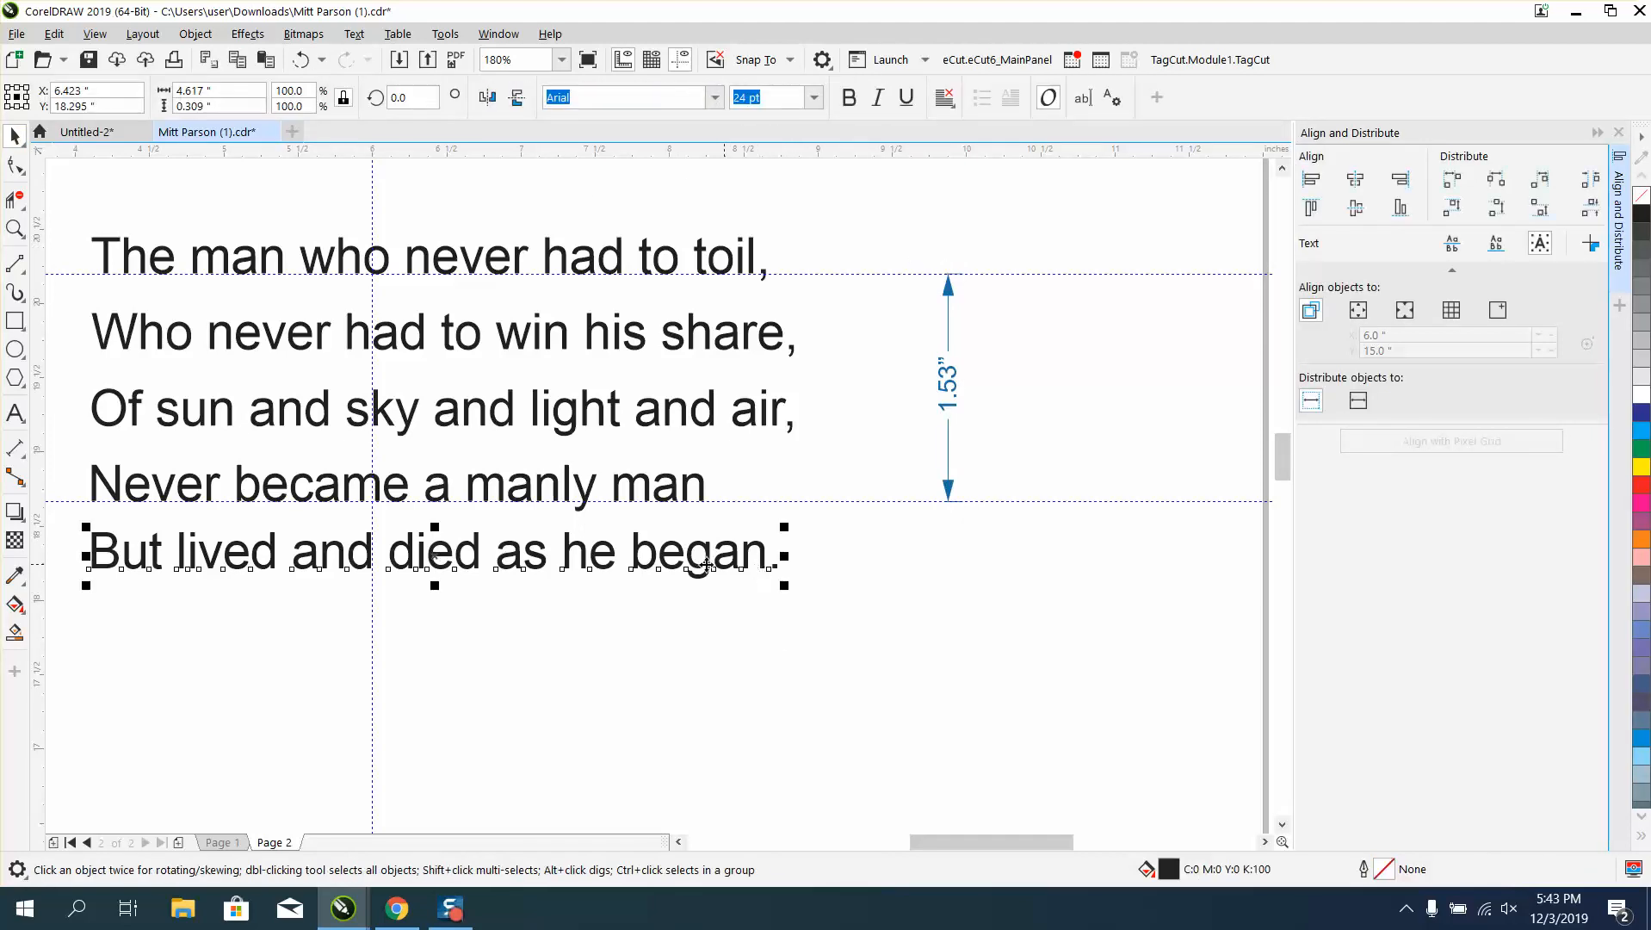
drag(431, 549, 859, 490)
key(Down)
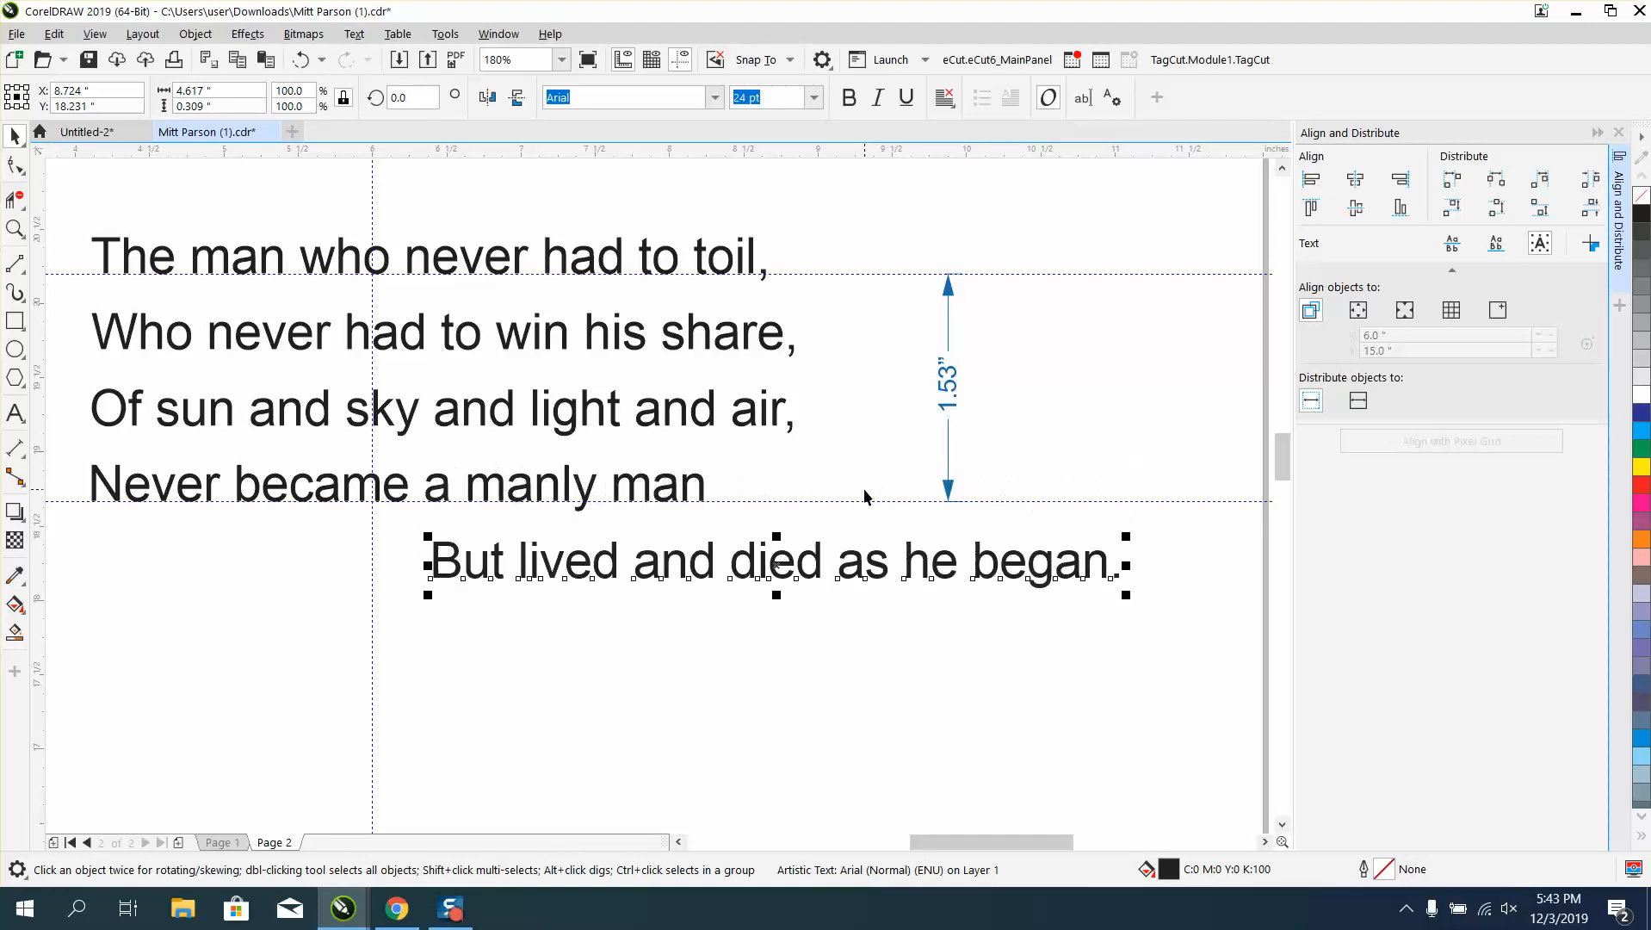
- Delete the dimension line and left-align all five lines of "The man who never had to toil" stanza
click(953, 412)
key(Delete)
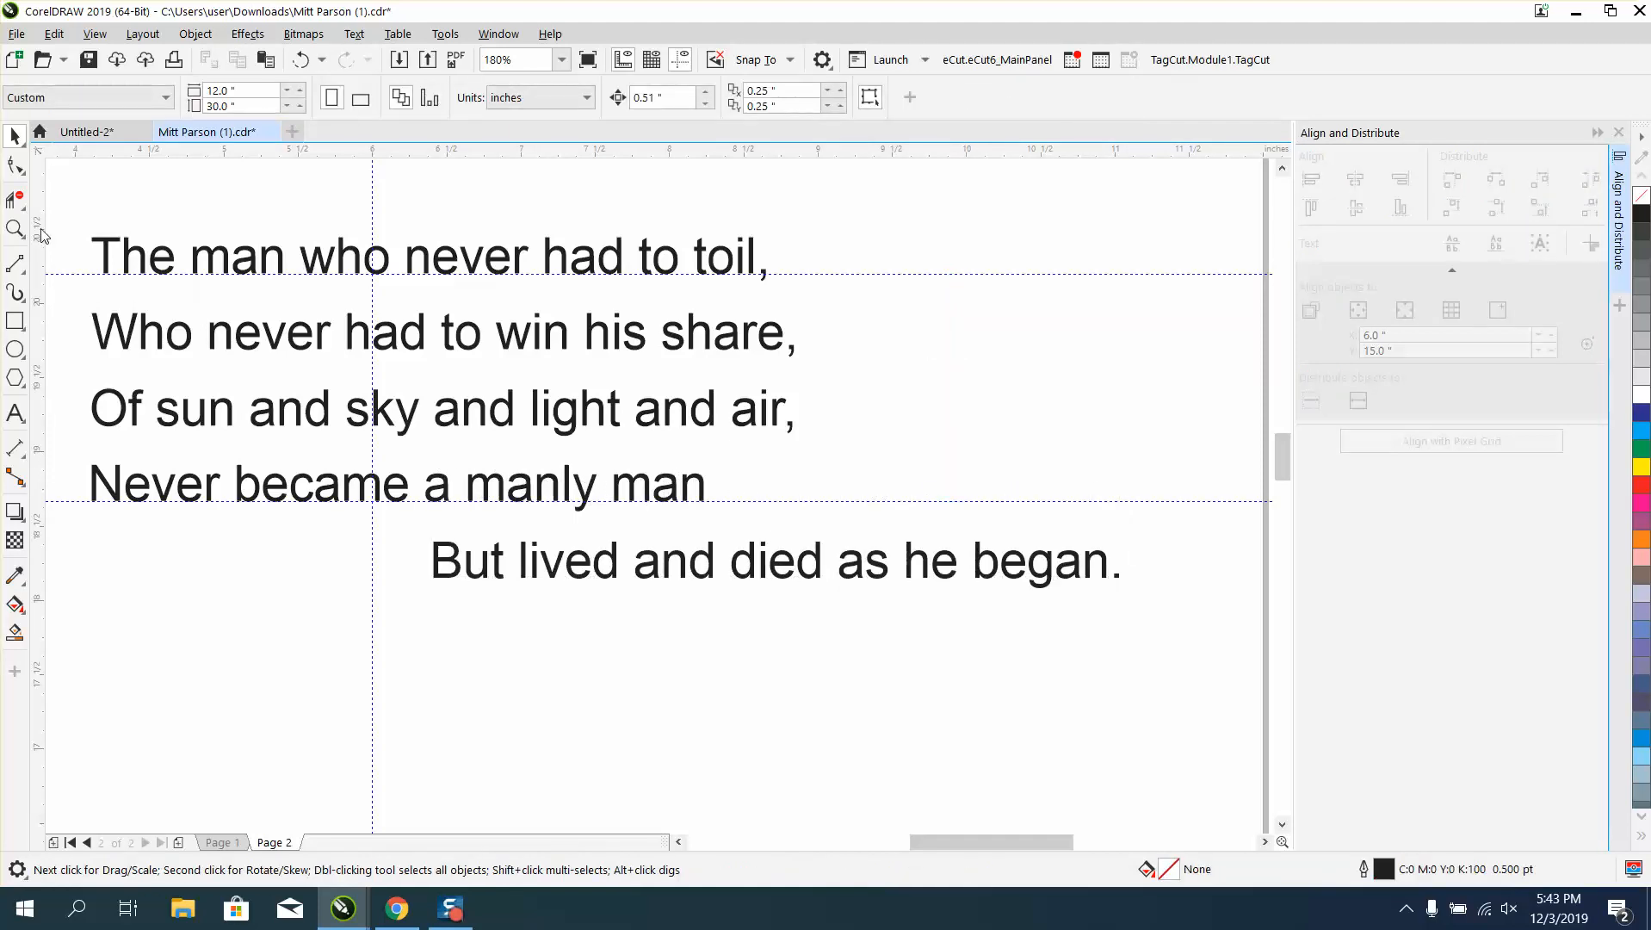
drag(254, 526, 1153, 657)
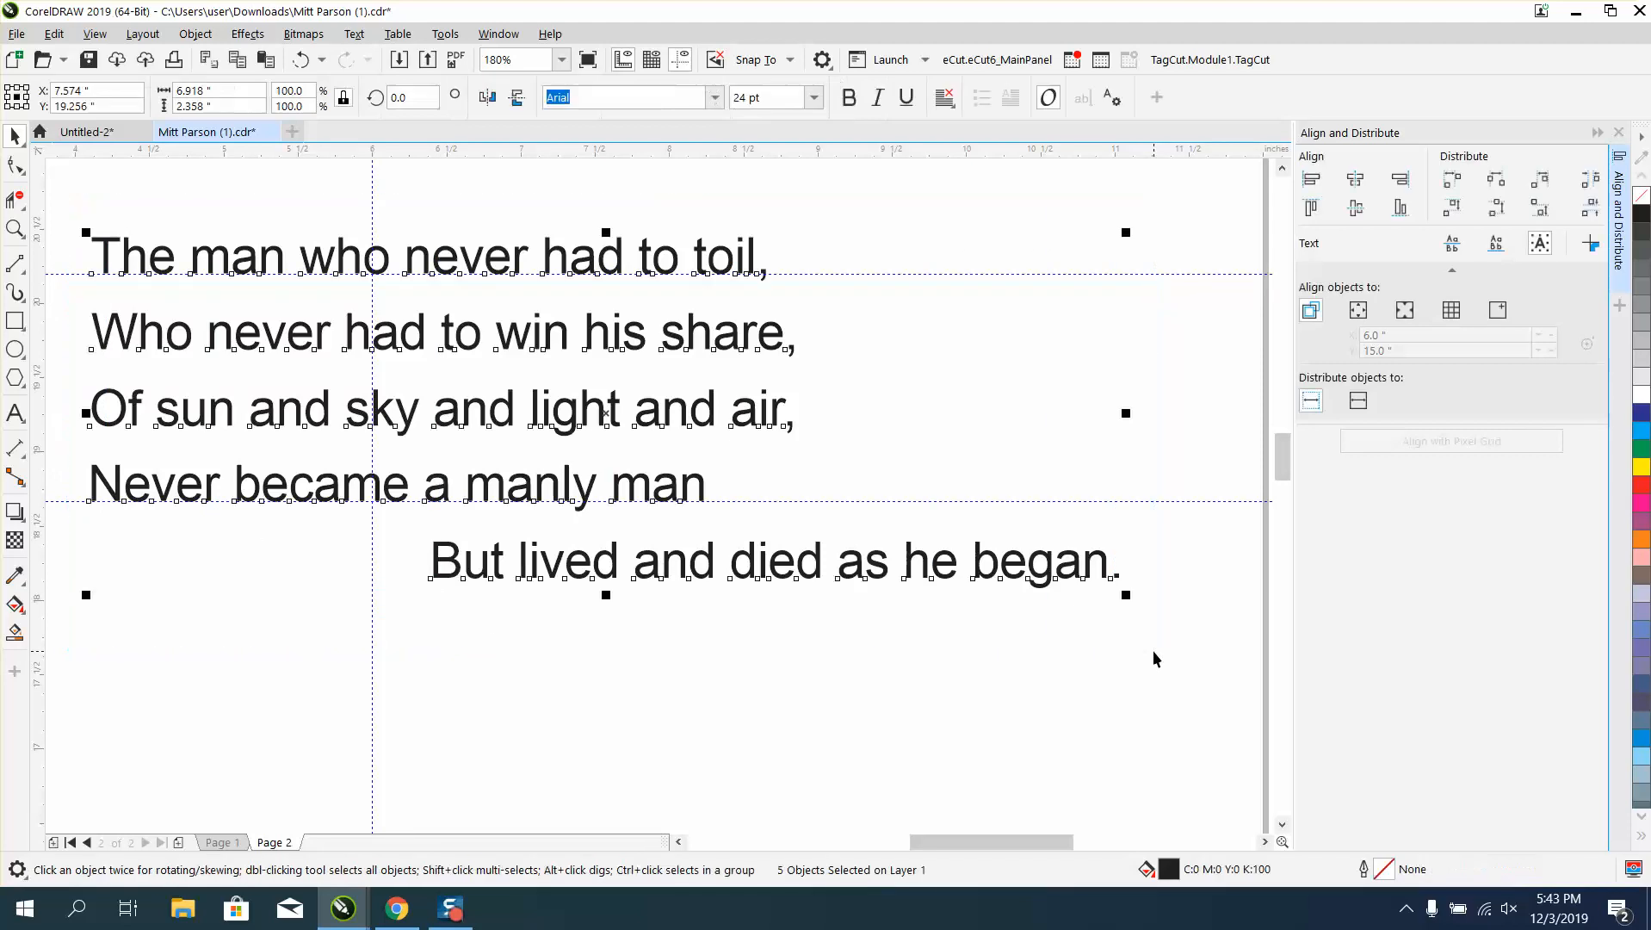
key(l)
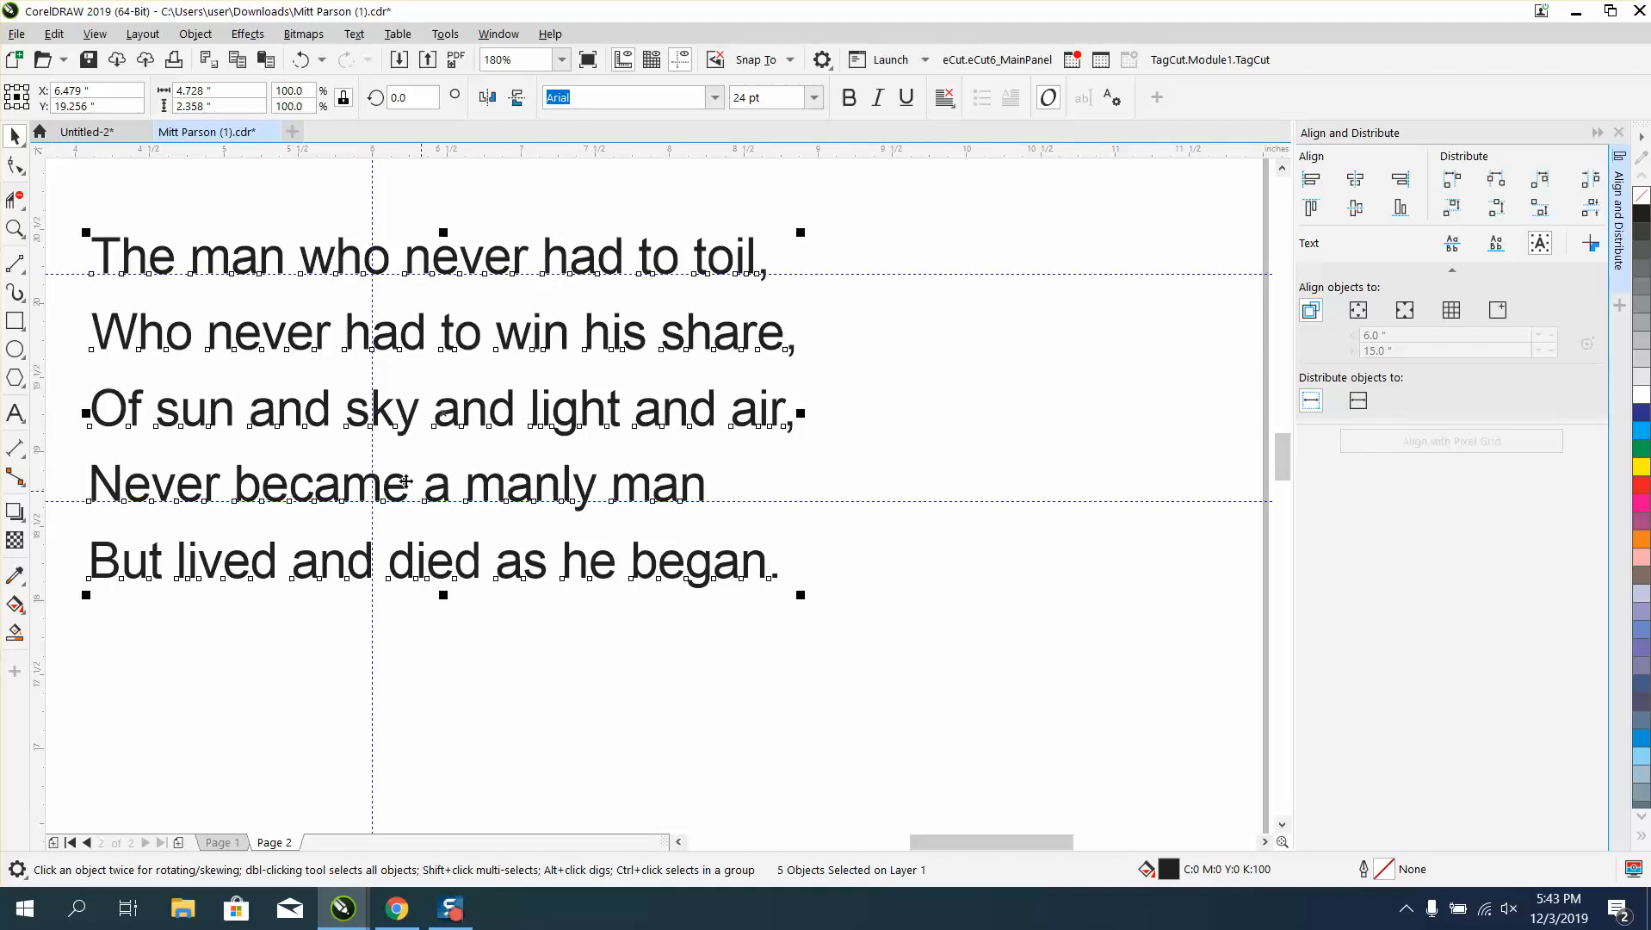
- Distribute the stanza's five lines vertically by their top edges
drag(69, 209, 739, 651)
drag(906, 666, 907, 665)
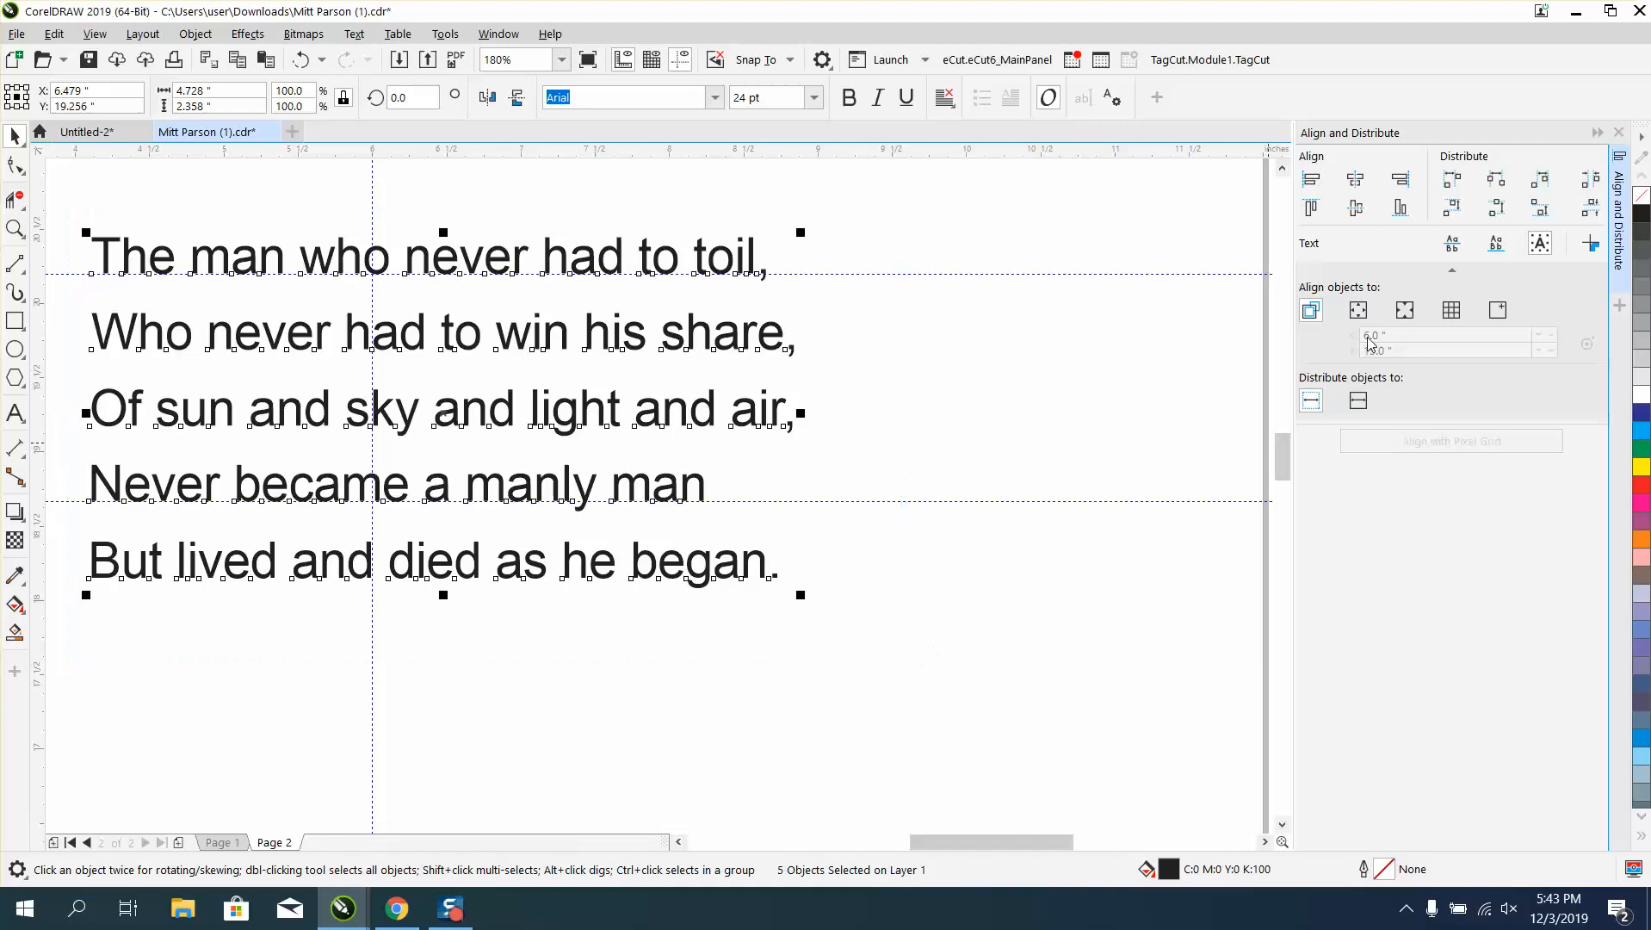
click(1452, 207)
- Group the five lines and move the stanza off the page, above the "Good timber does not grow with ease:" stanza
scroll(1213, 474, down, 2)
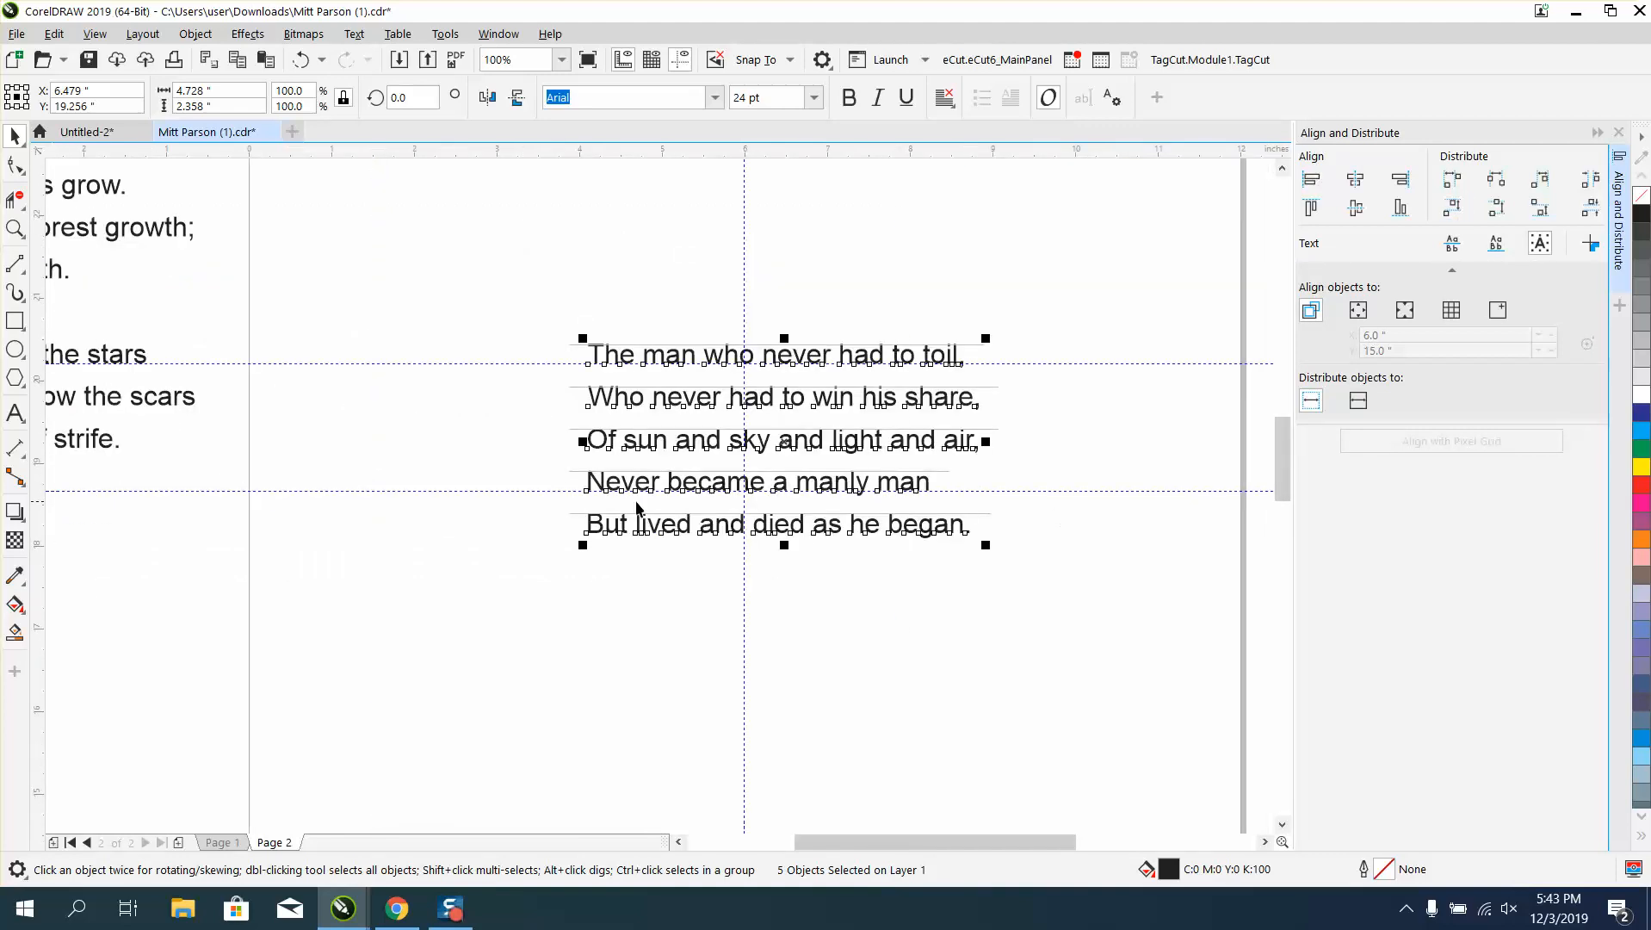
scroll(603, 348, down, 2)
scroll(868, 408, down, 2)
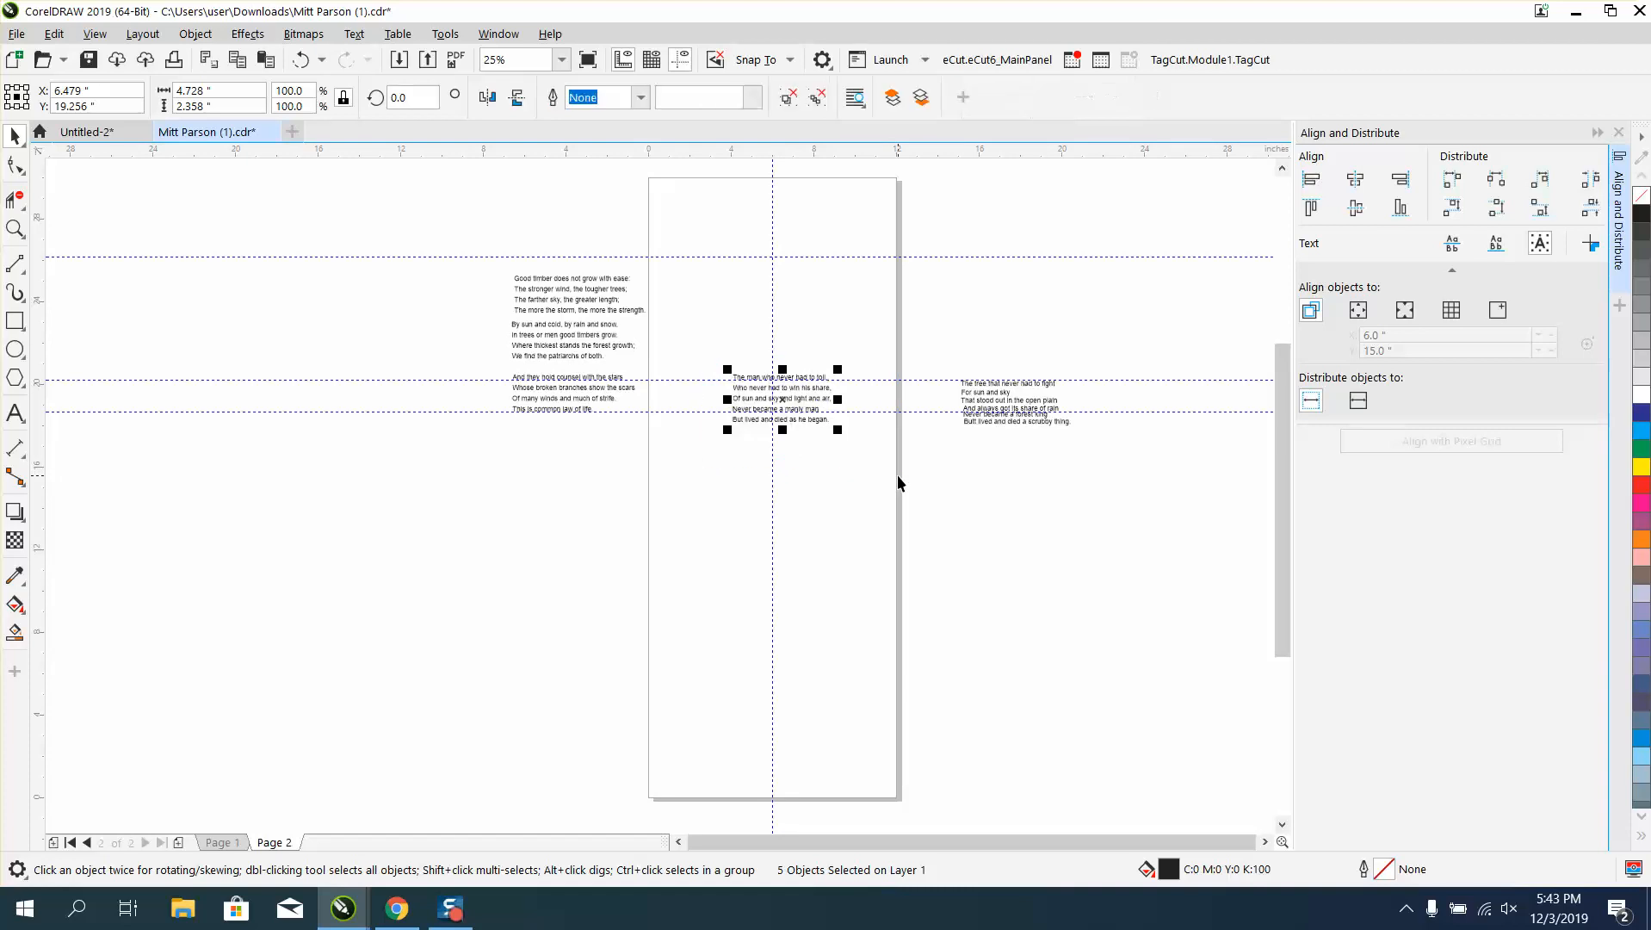
key(ctrl+g)
drag(786, 396, 585, 228)
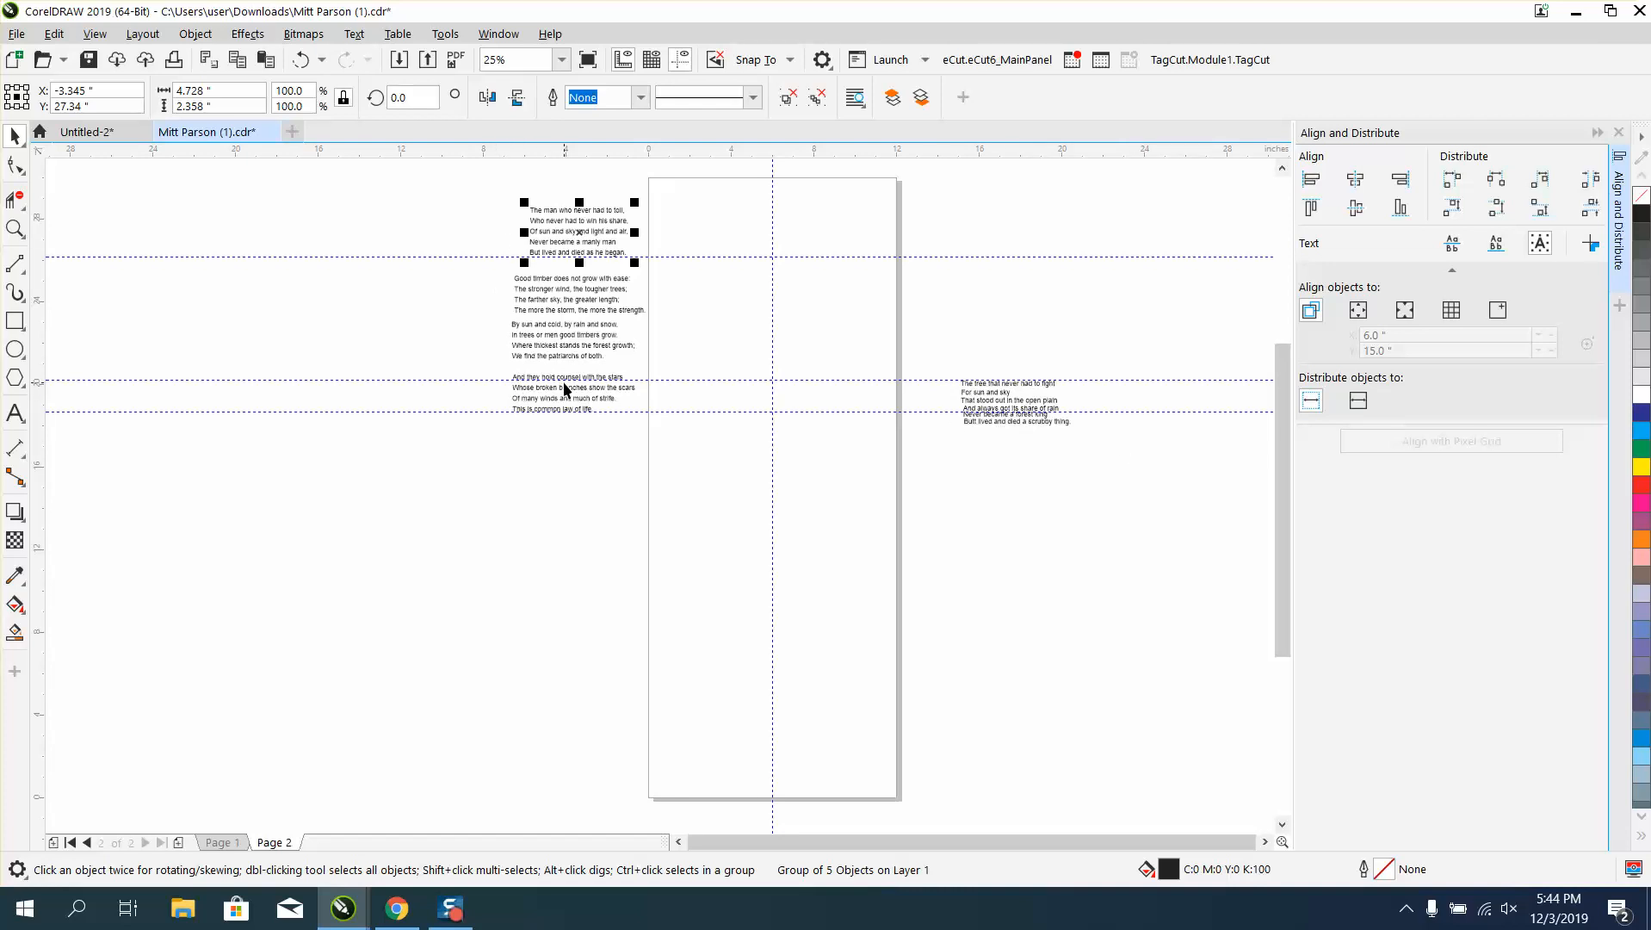
- Move the four finished stanzas together onto the page, below the lower stanza guideline
drag(496, 182, 578, 385)
drag(690, 461, 691, 462)
drag(582, 317, 776, 538)
- Left-align the four stanzas on the page
click(14, 228)
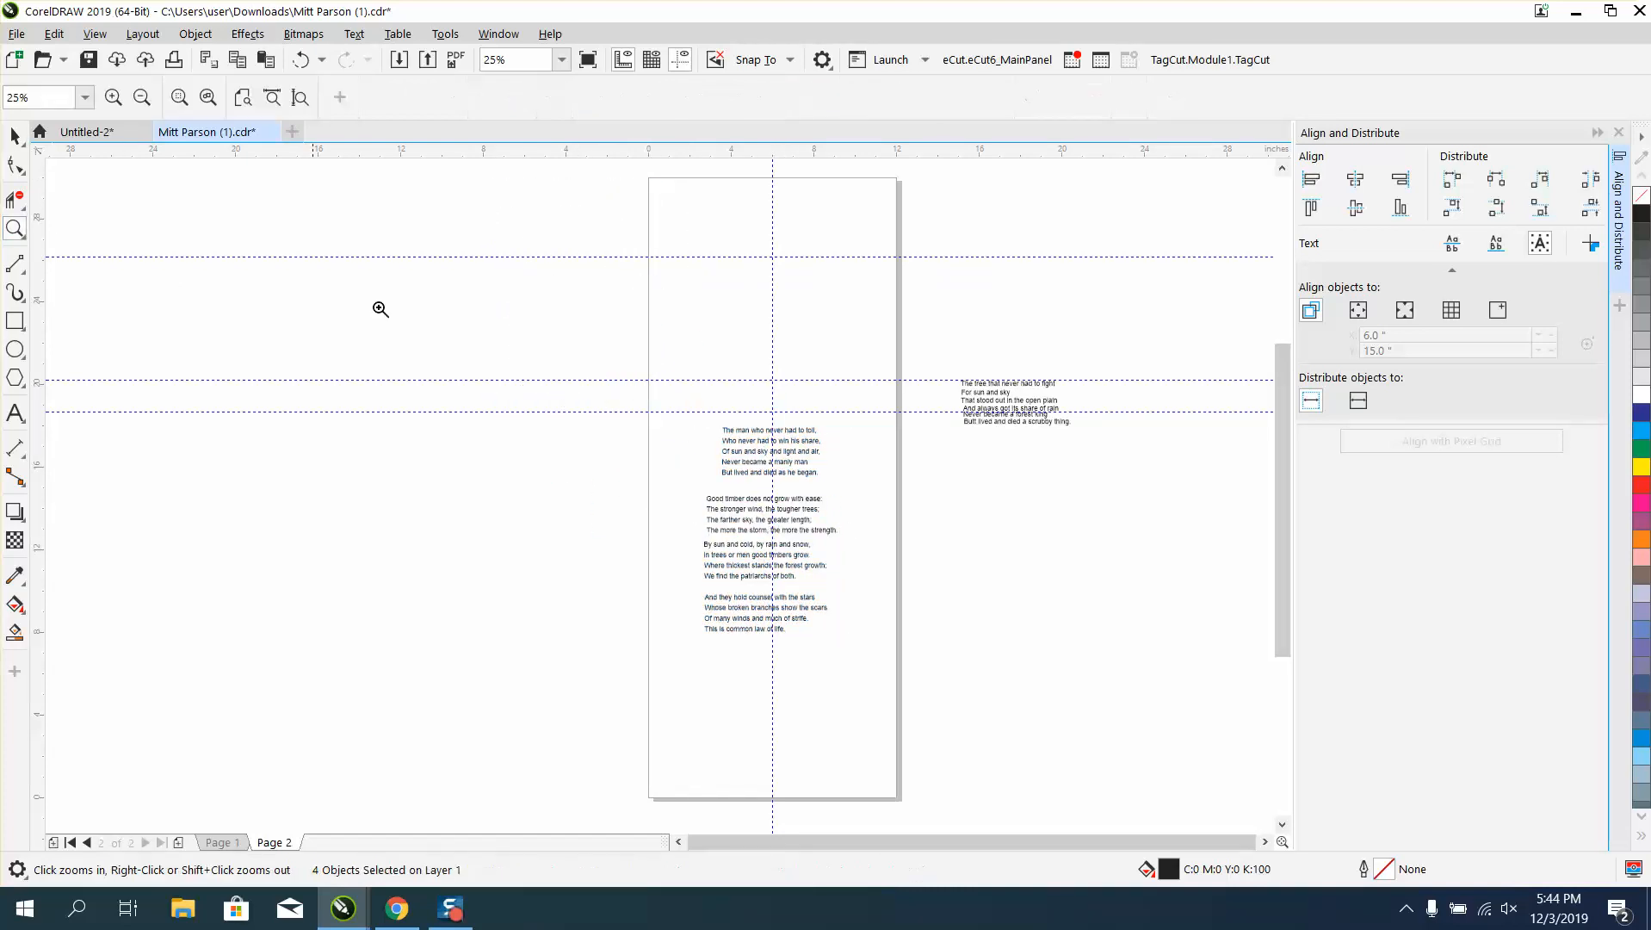
drag(628, 385, 1024, 680)
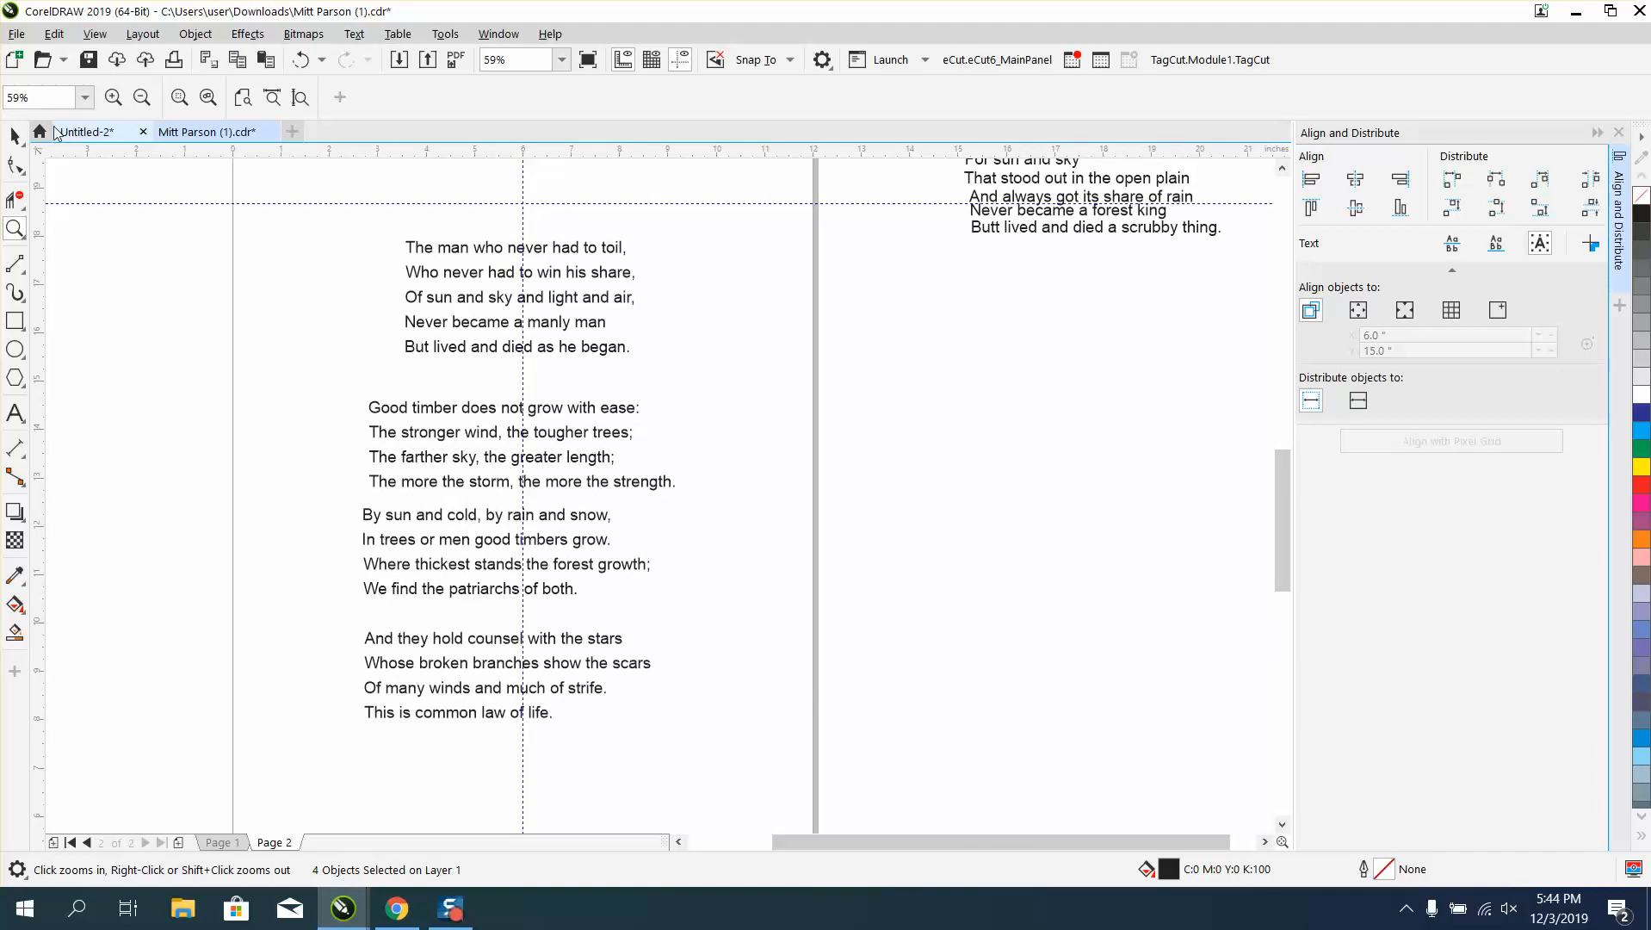
click(15, 136)
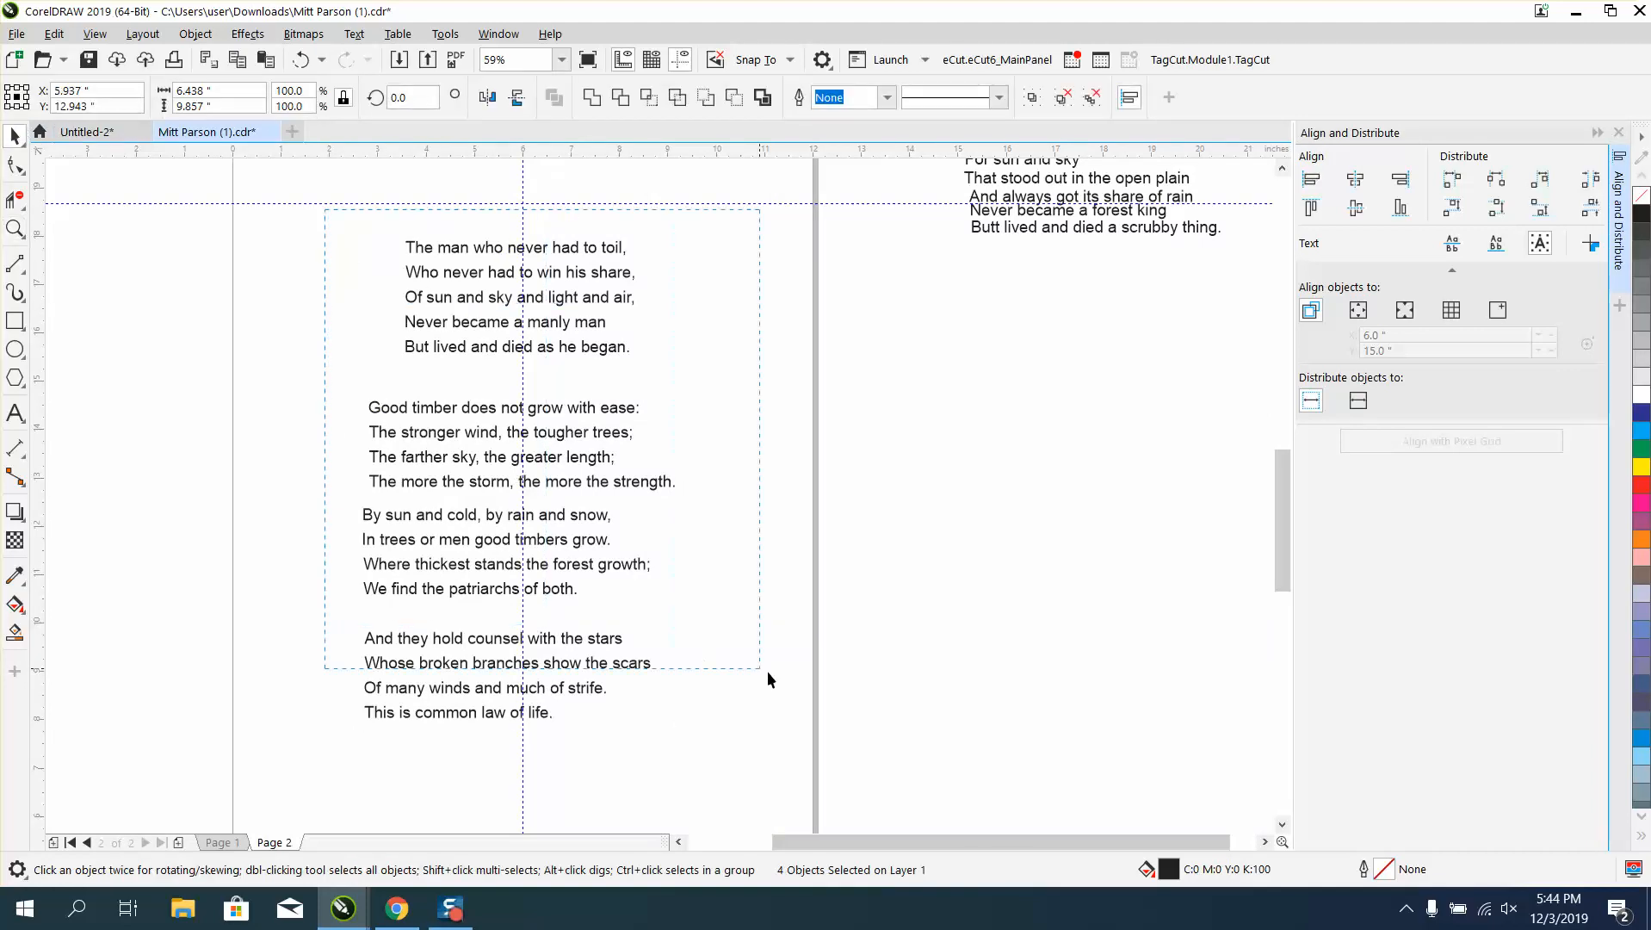
drag(819, 799, 820, 799)
key(l)
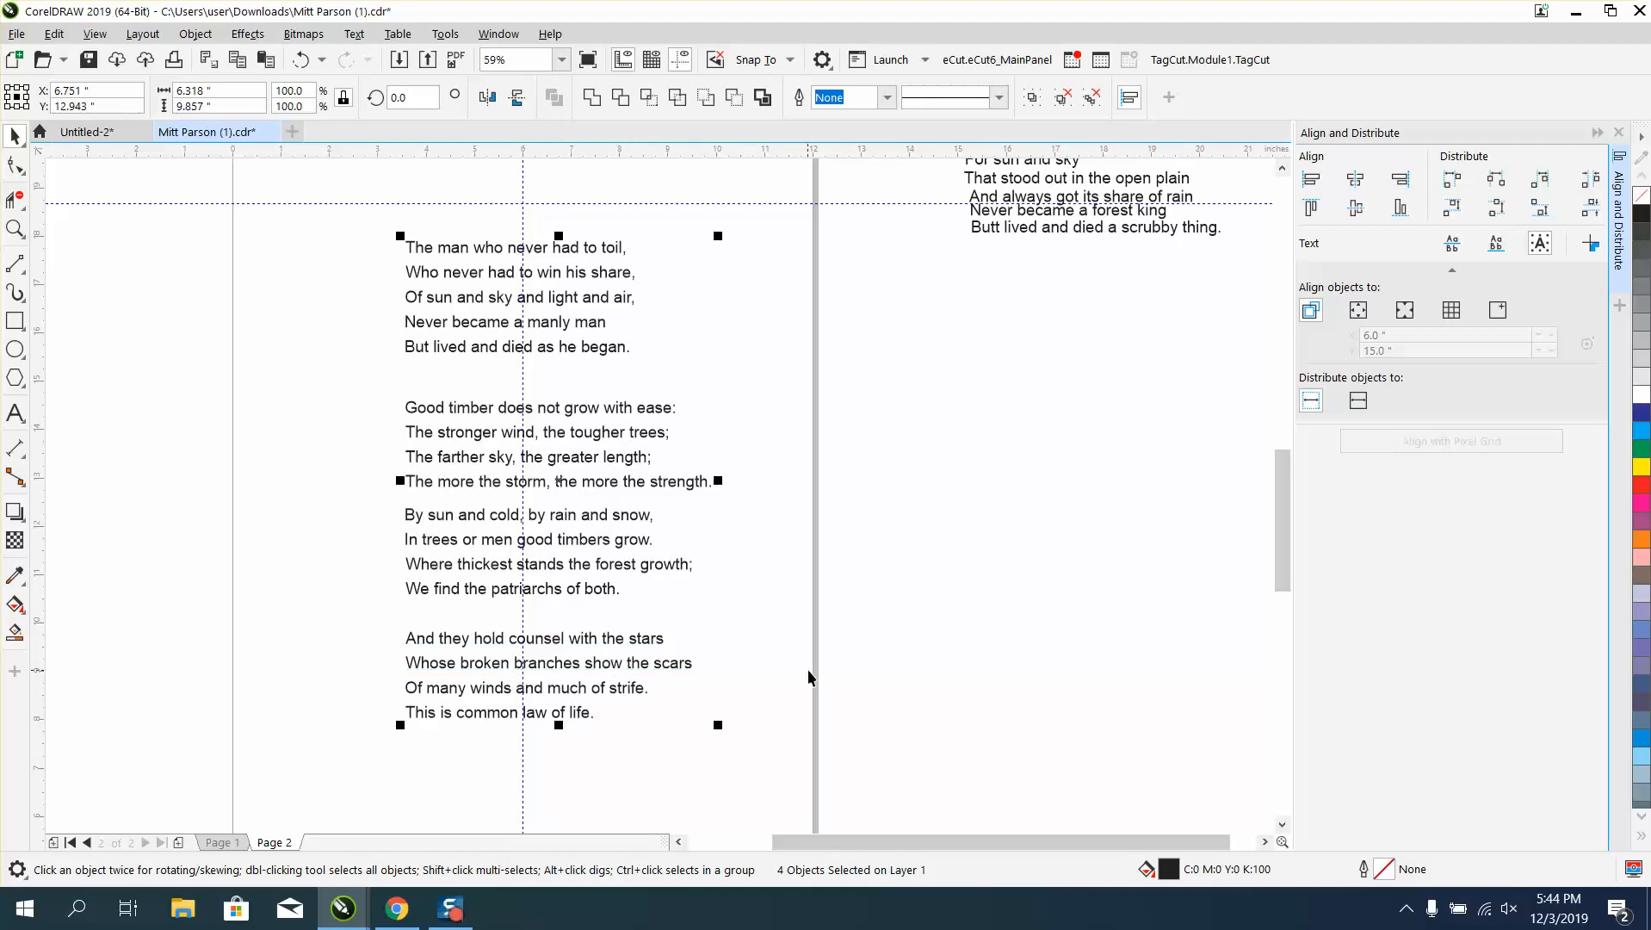
- Lower the "And they hold counsel with the stars" stanza by about 1 inch and left-align all four stanzas again
click(749, 660)
drag(649, 665, 645, 711)
drag(376, 215, 783, 827)
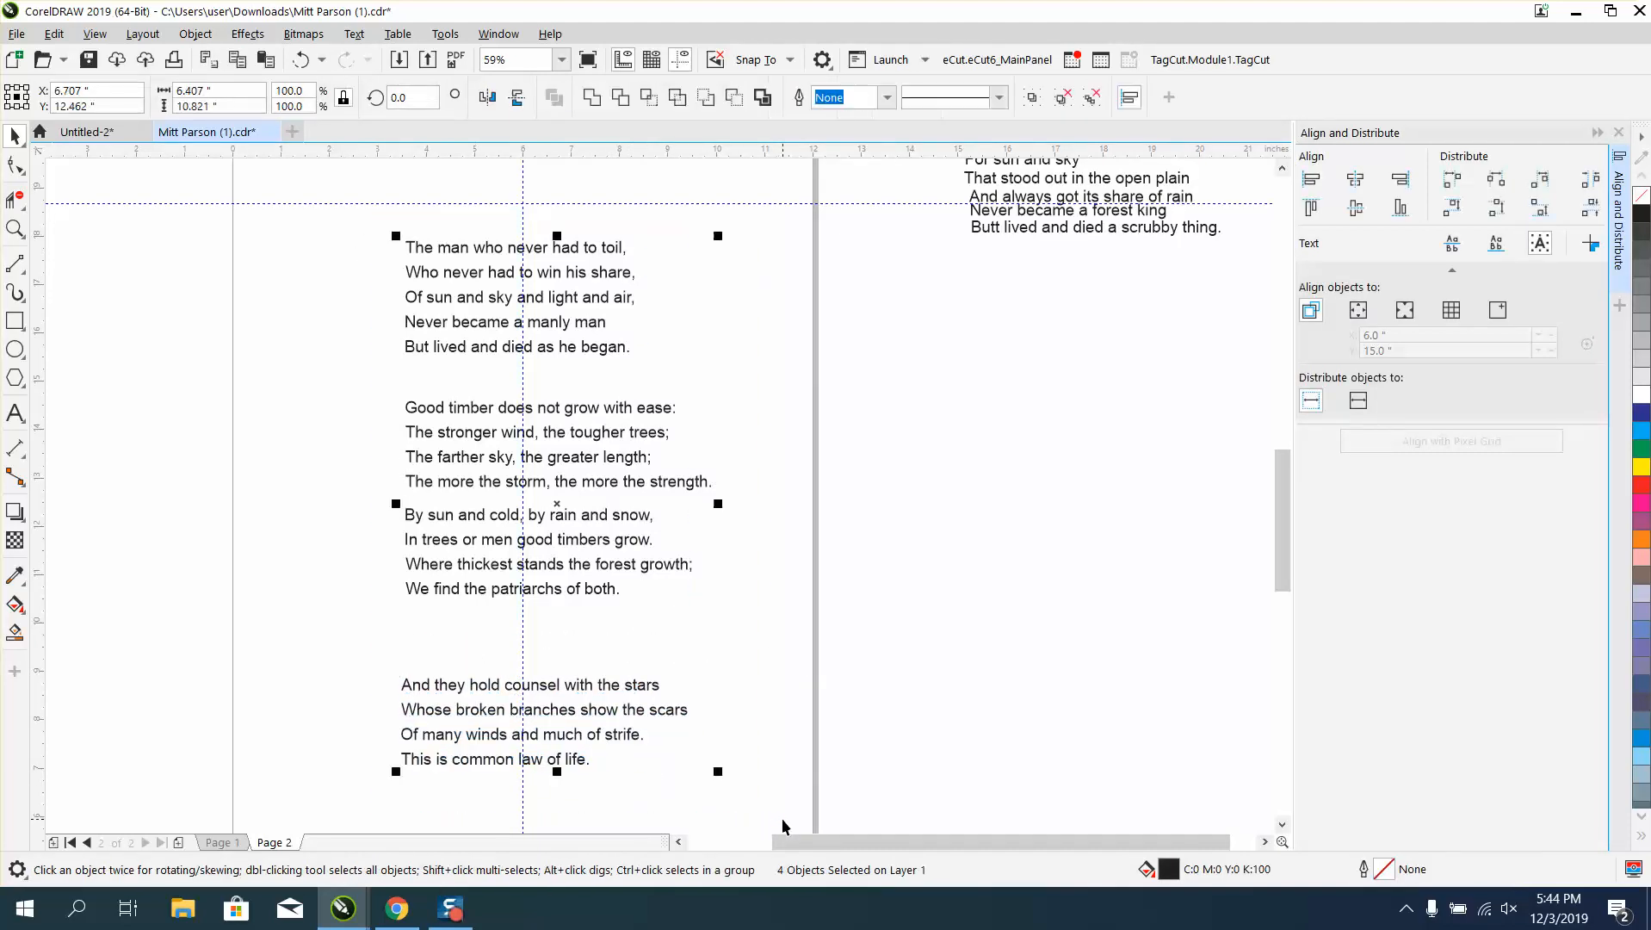
key(l)
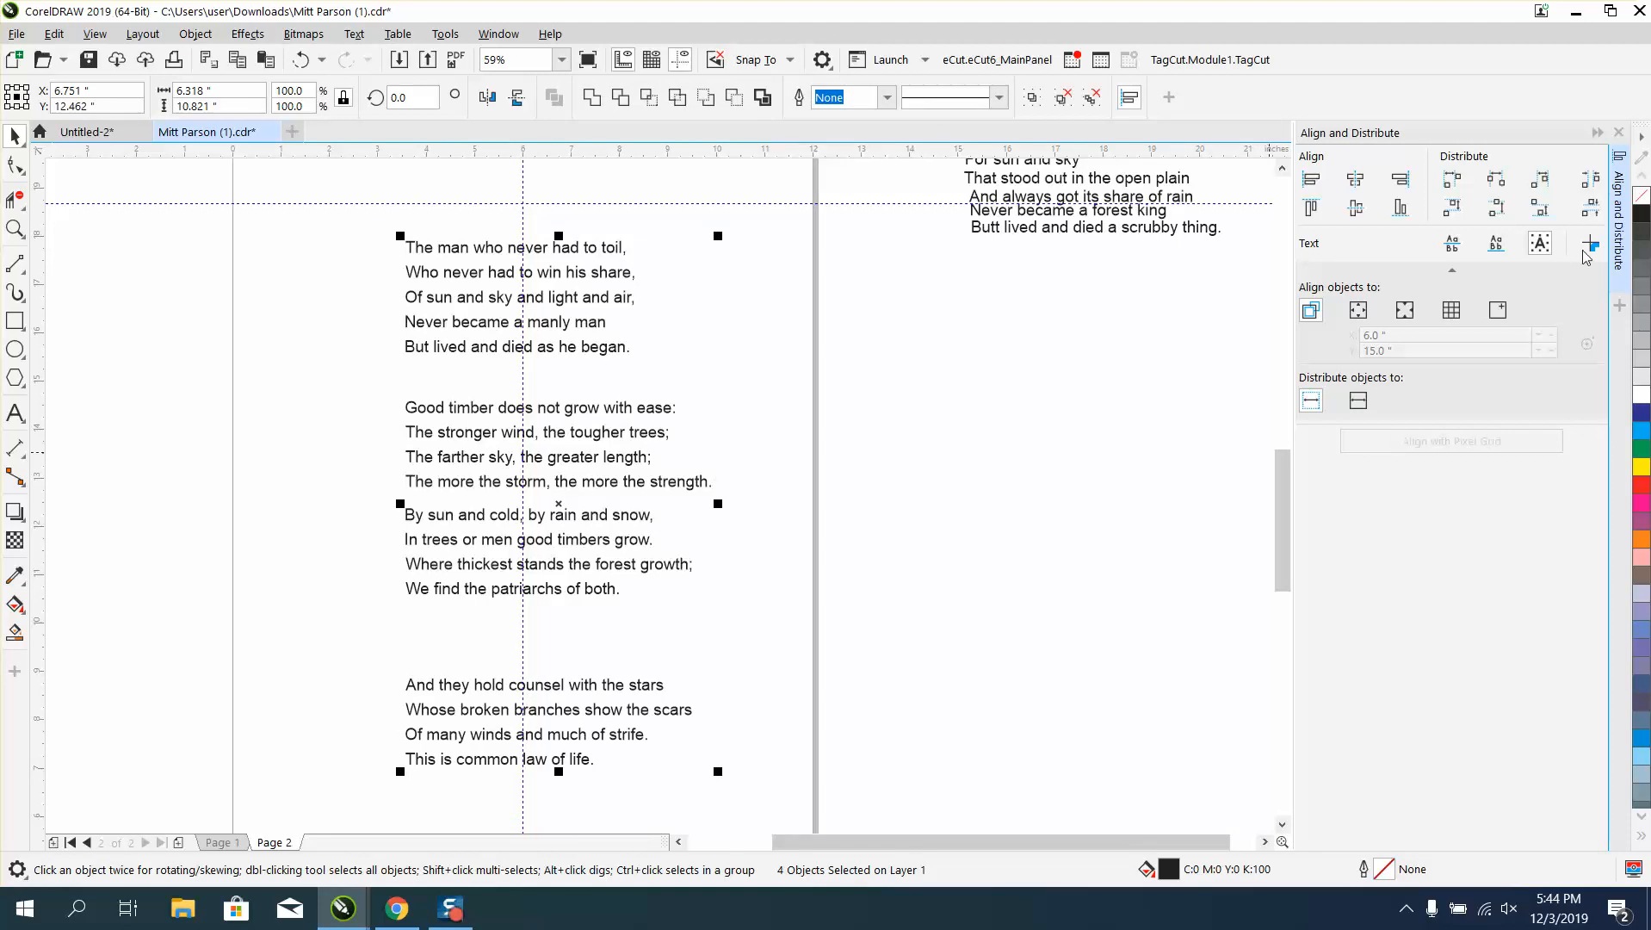
- Try distributing the four stanzas vertically by their top edges and by their centers
click(1453, 210)
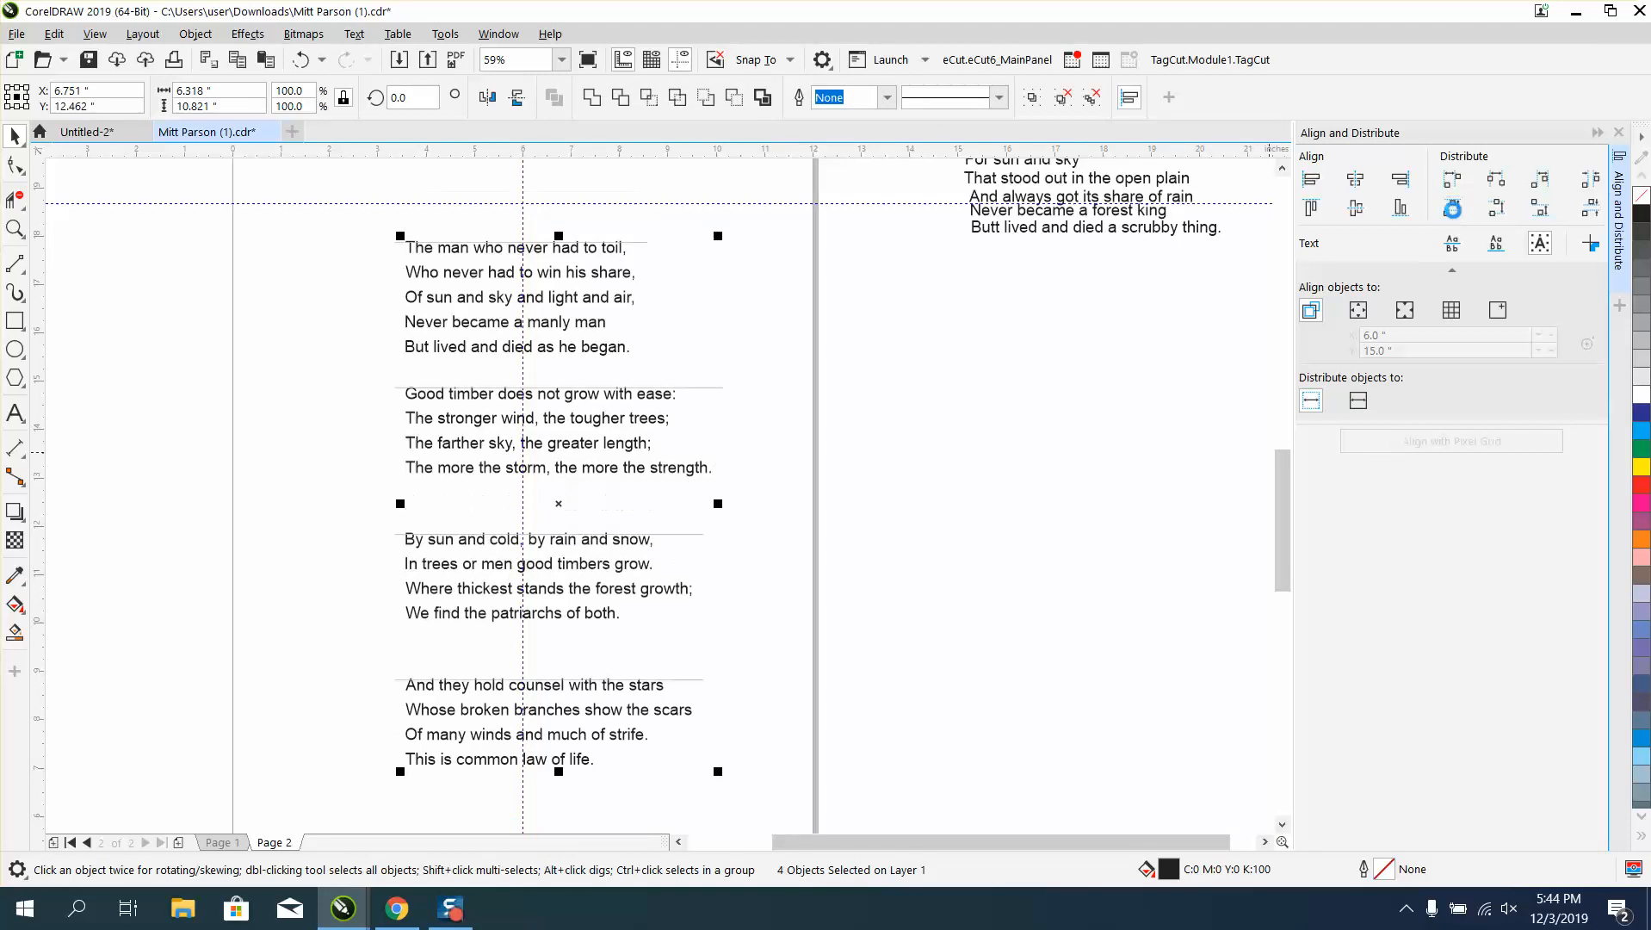
click(1030, 448)
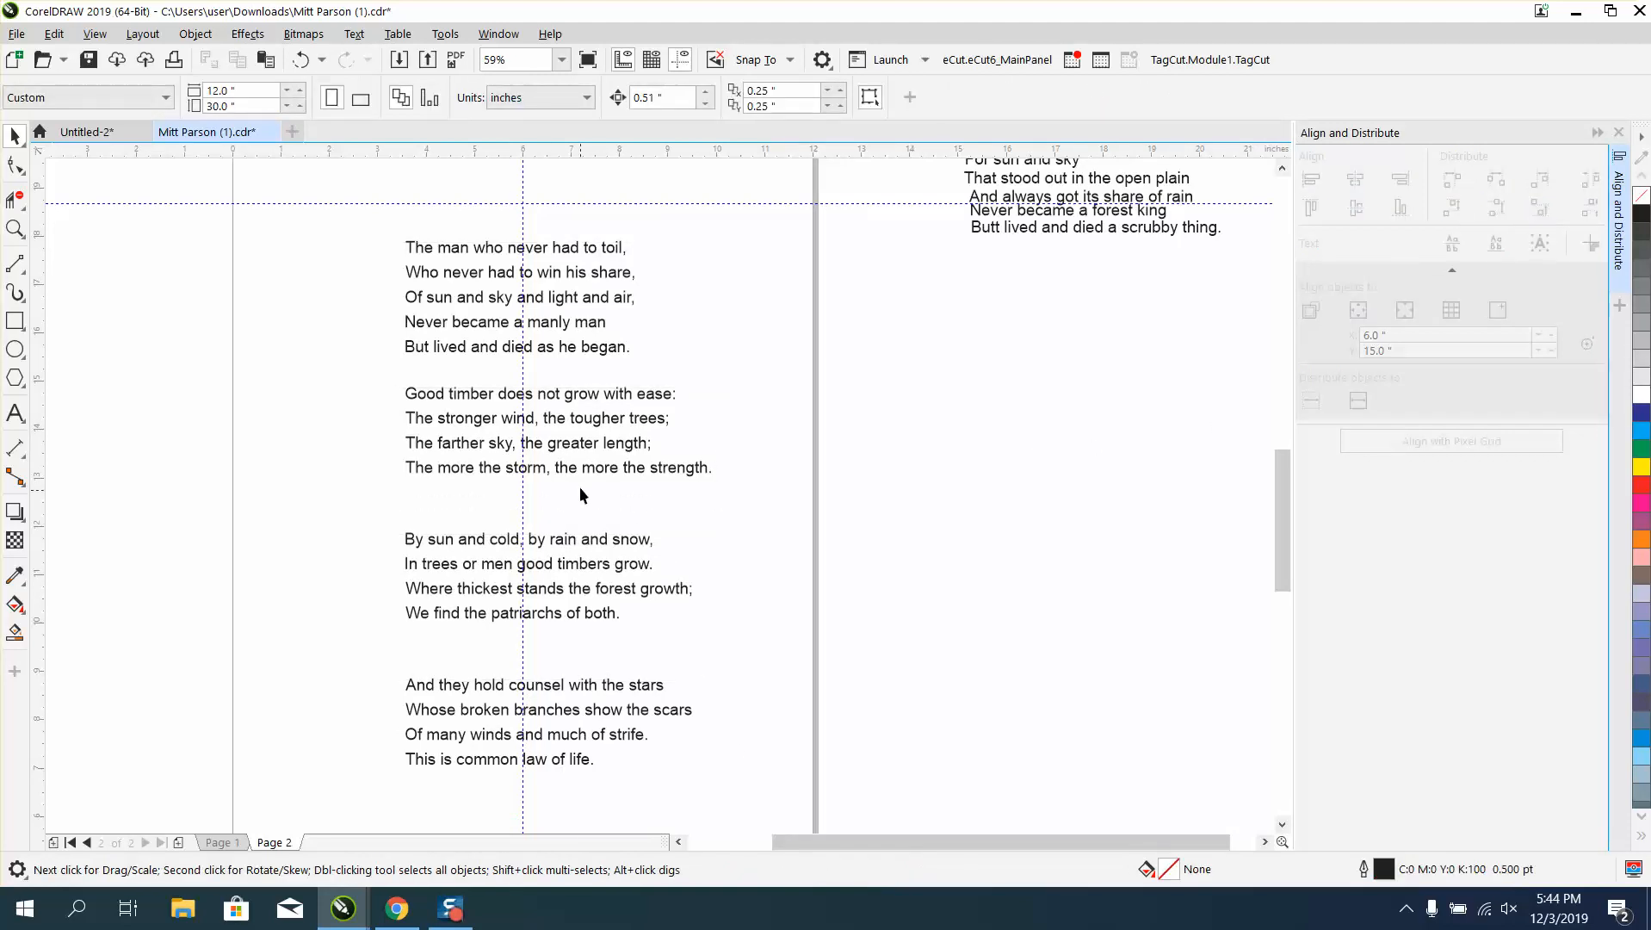
drag(391, 225, 744, 796)
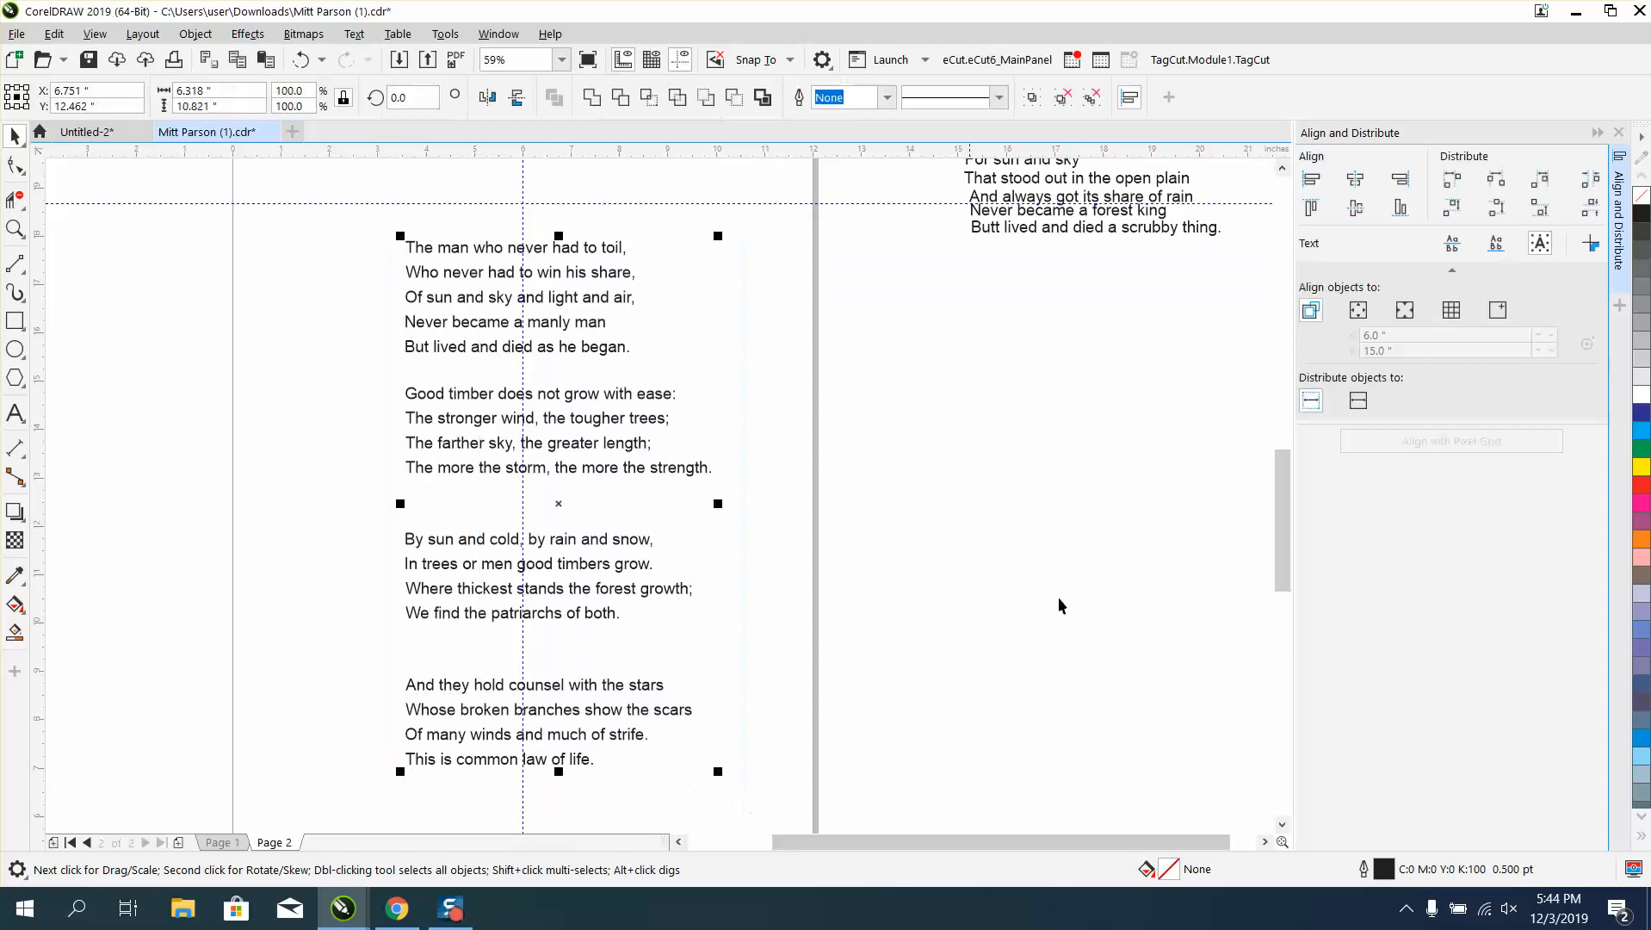
click(1496, 211)
click(870, 495)
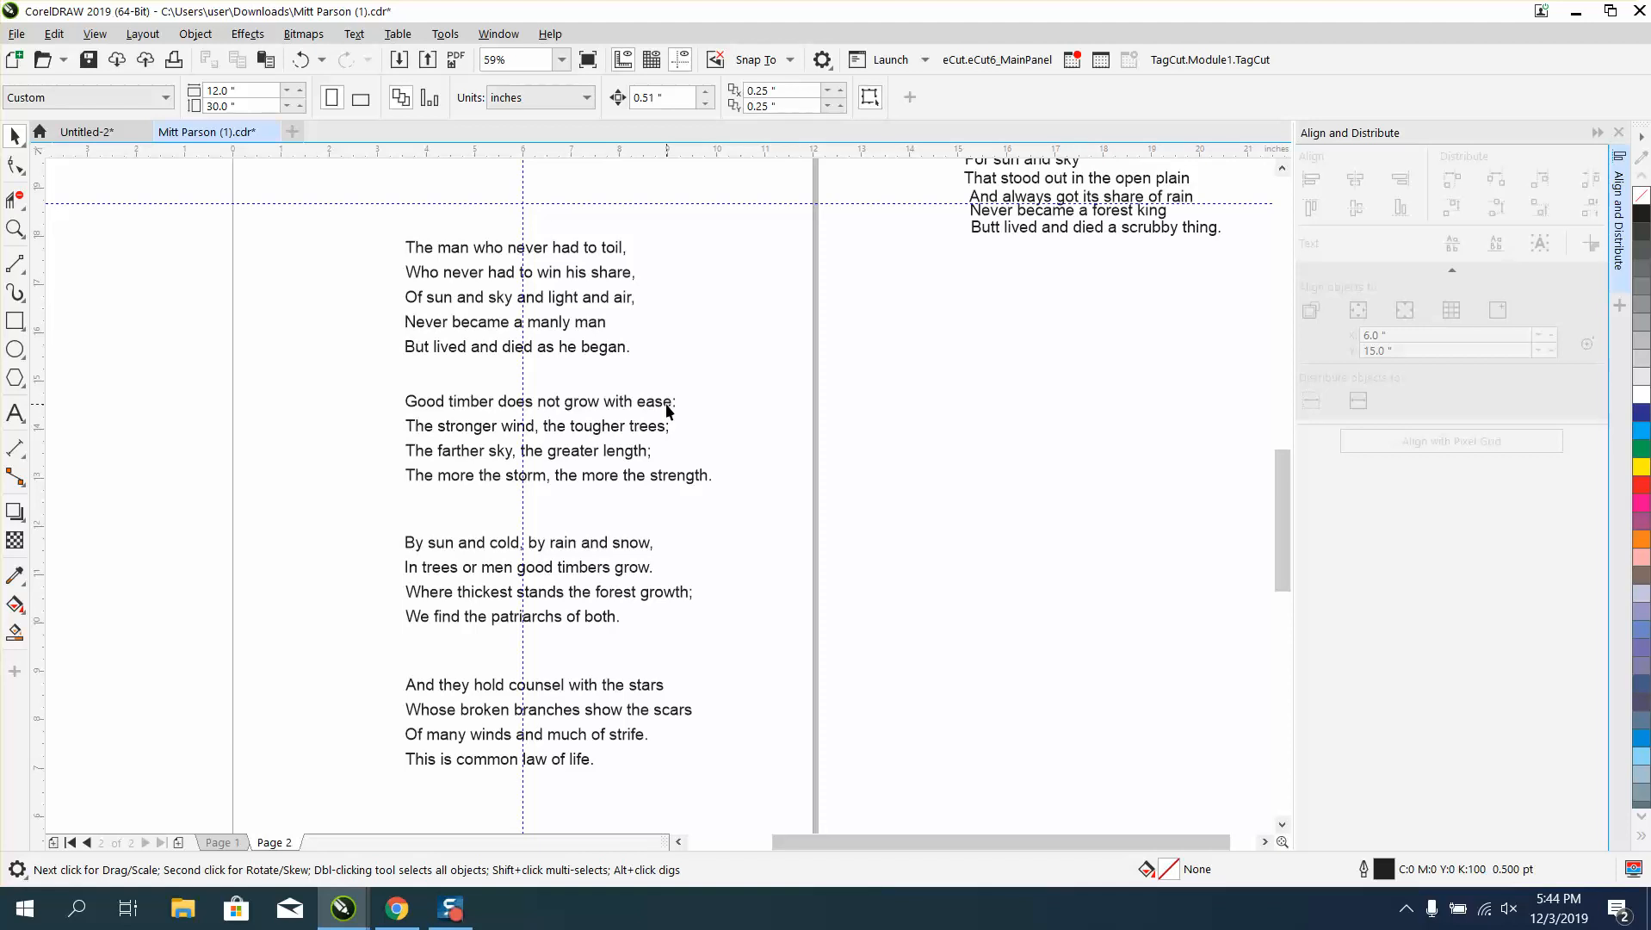
- Distribute the four stanzas vertically by their bottom edges, and even out the gaps with equal vertical spacing
drag(486, 561, 787, 788)
click(1541, 219)
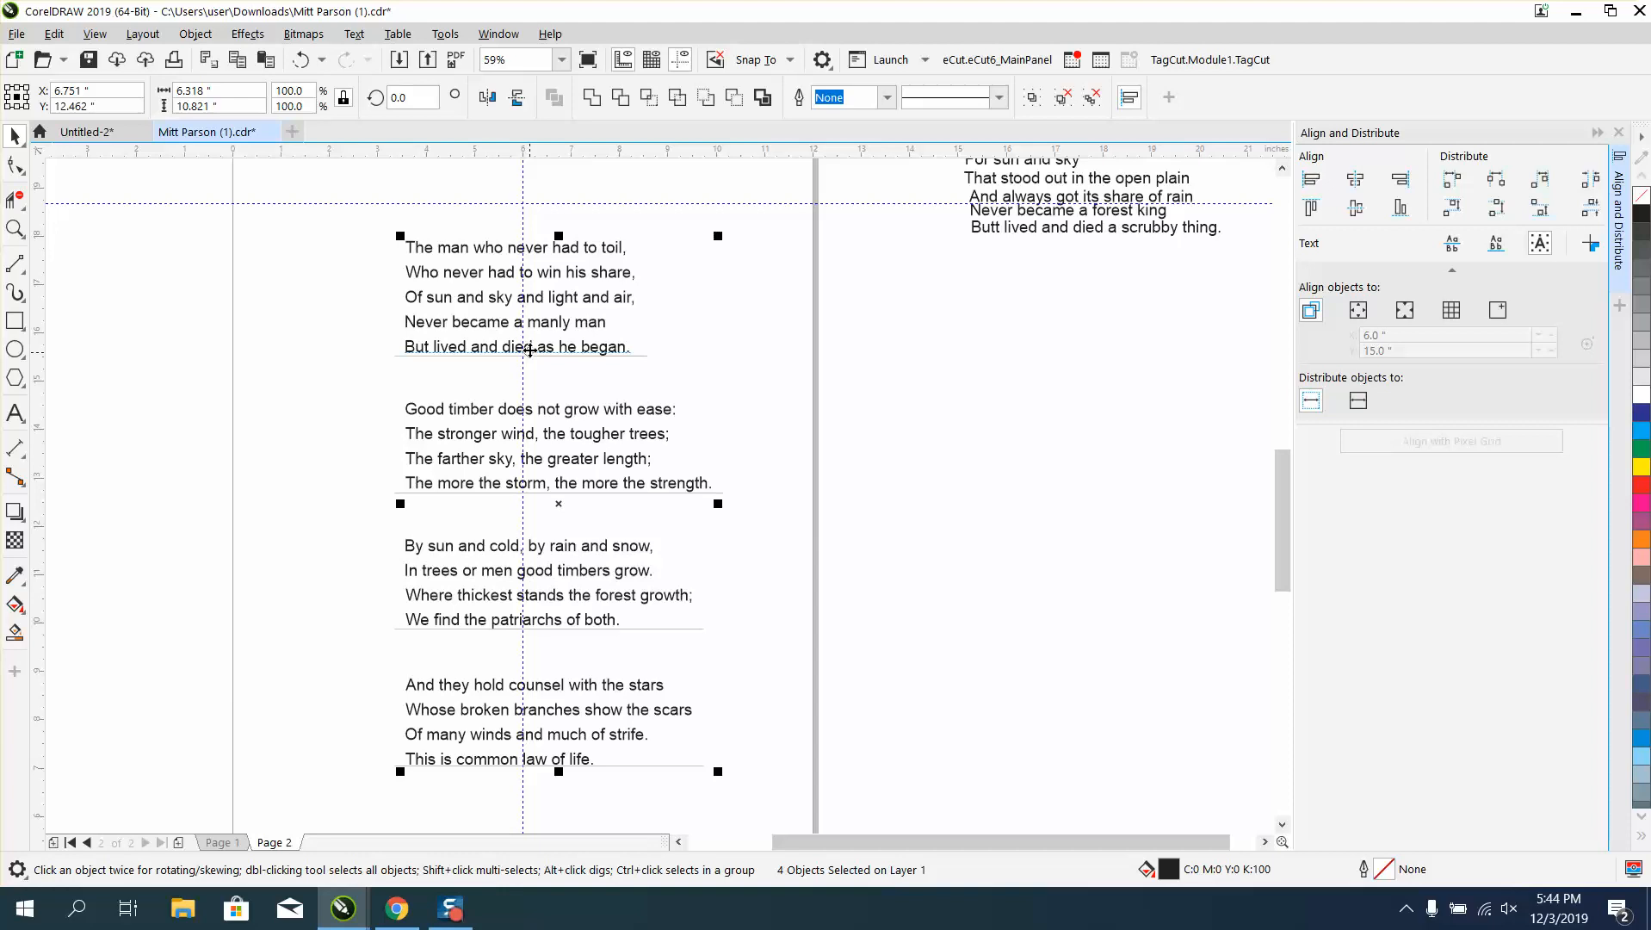
click(1591, 209)
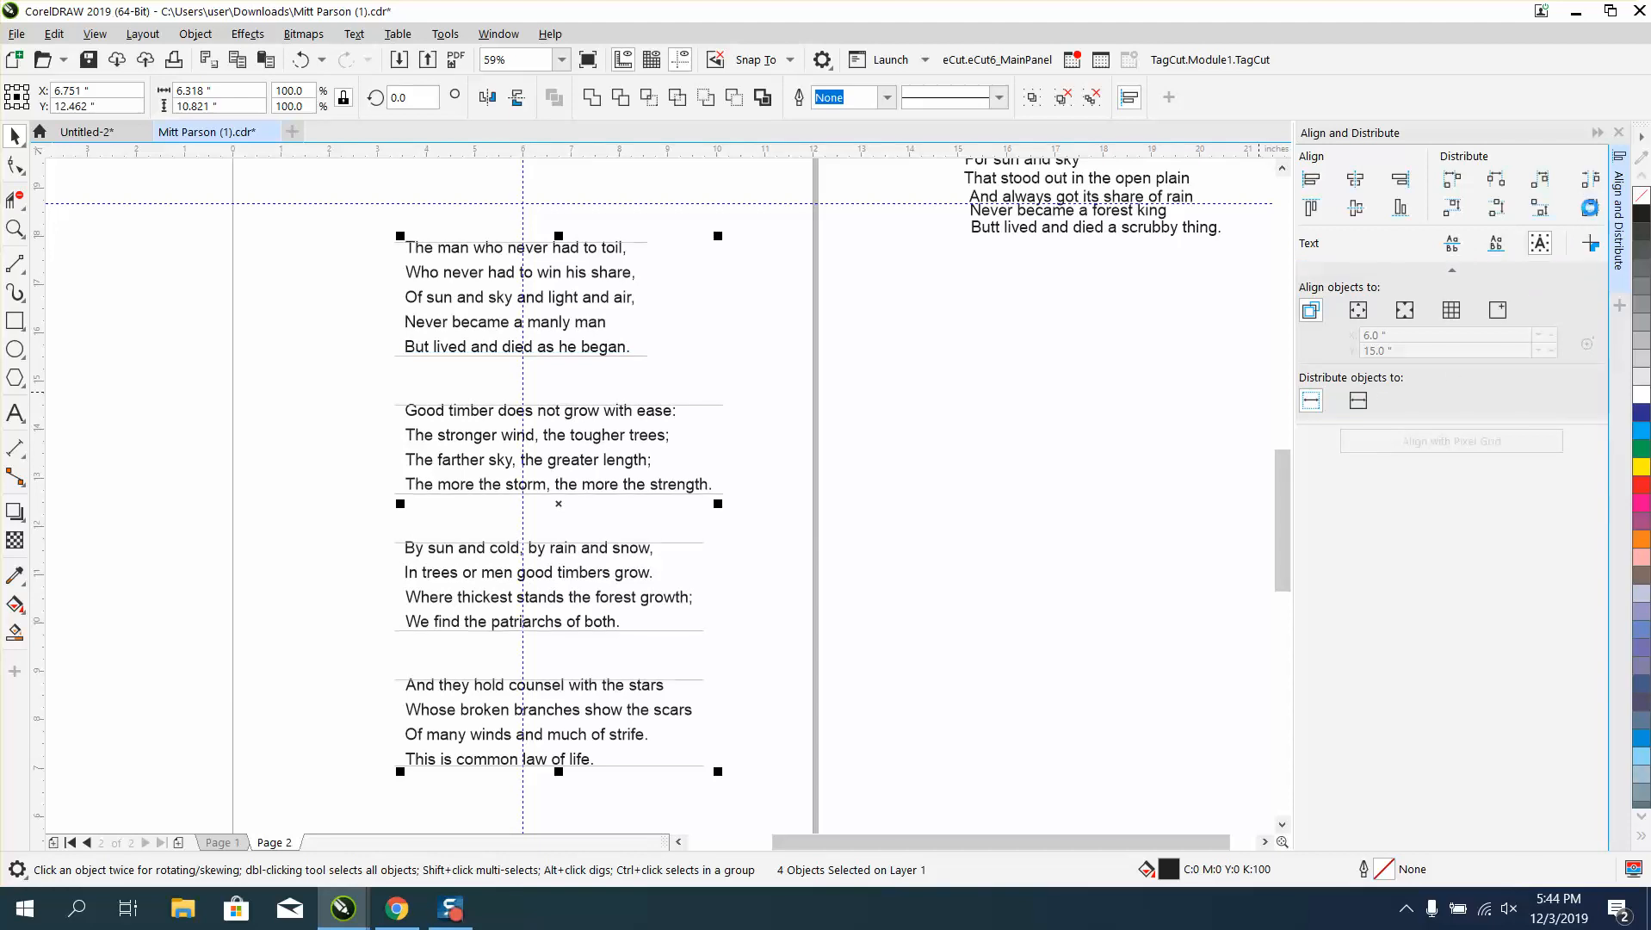
click(859, 380)
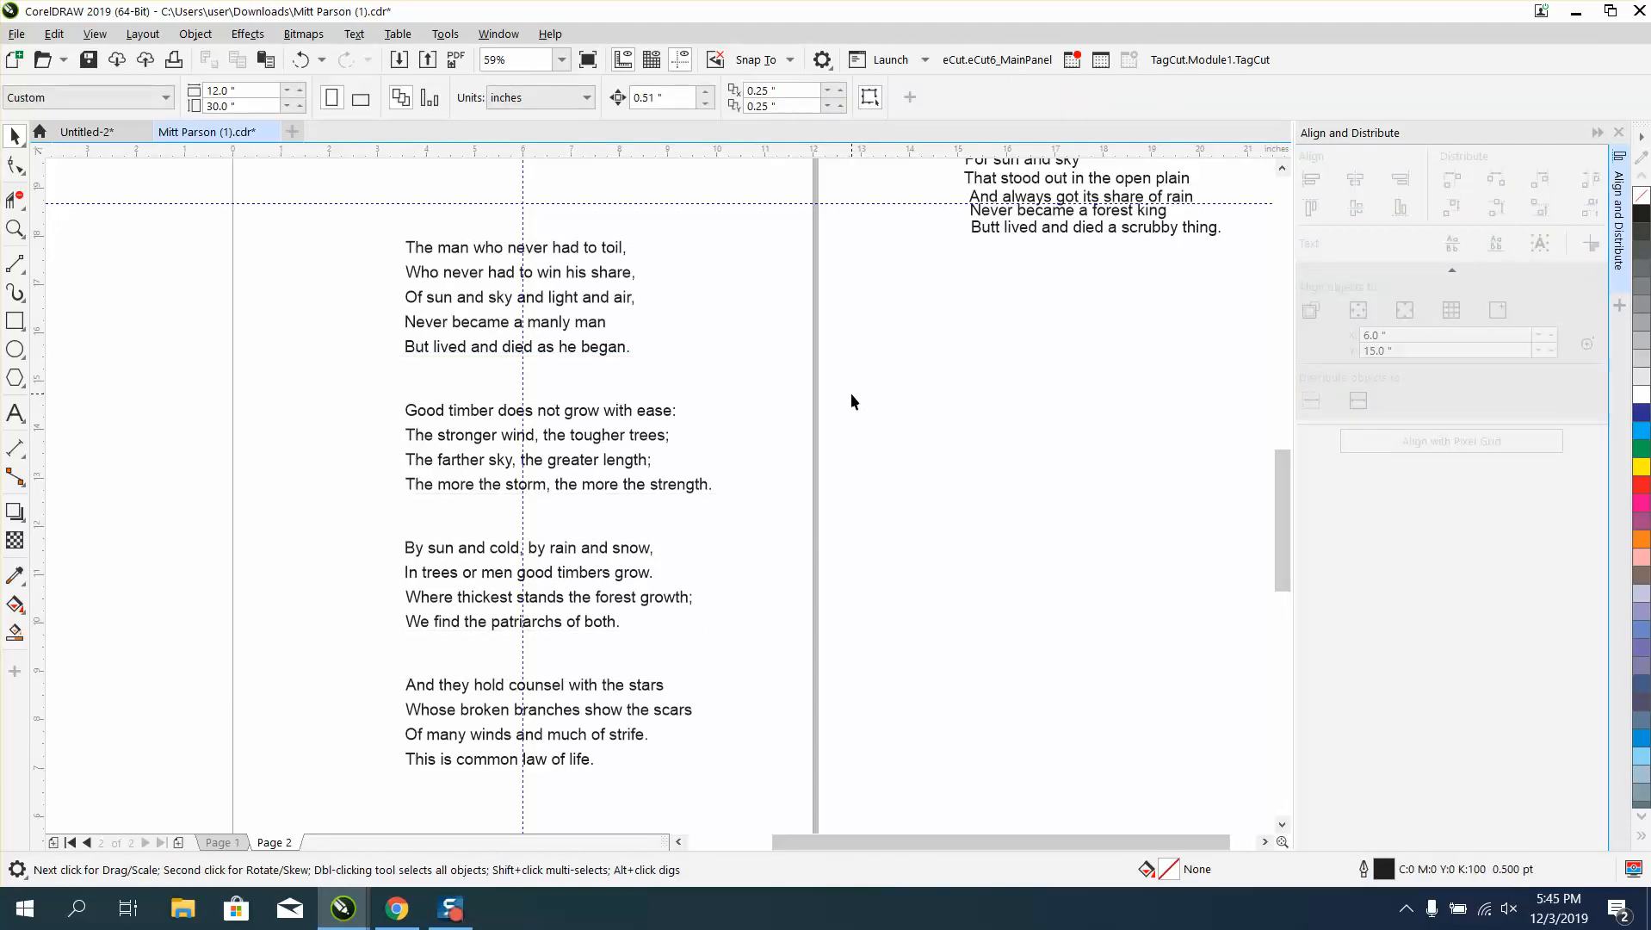
- Move the six unarranged lines of "The tree that never had to fight" onto the page, above the other stanzas
scroll(982, 288, down, 2)
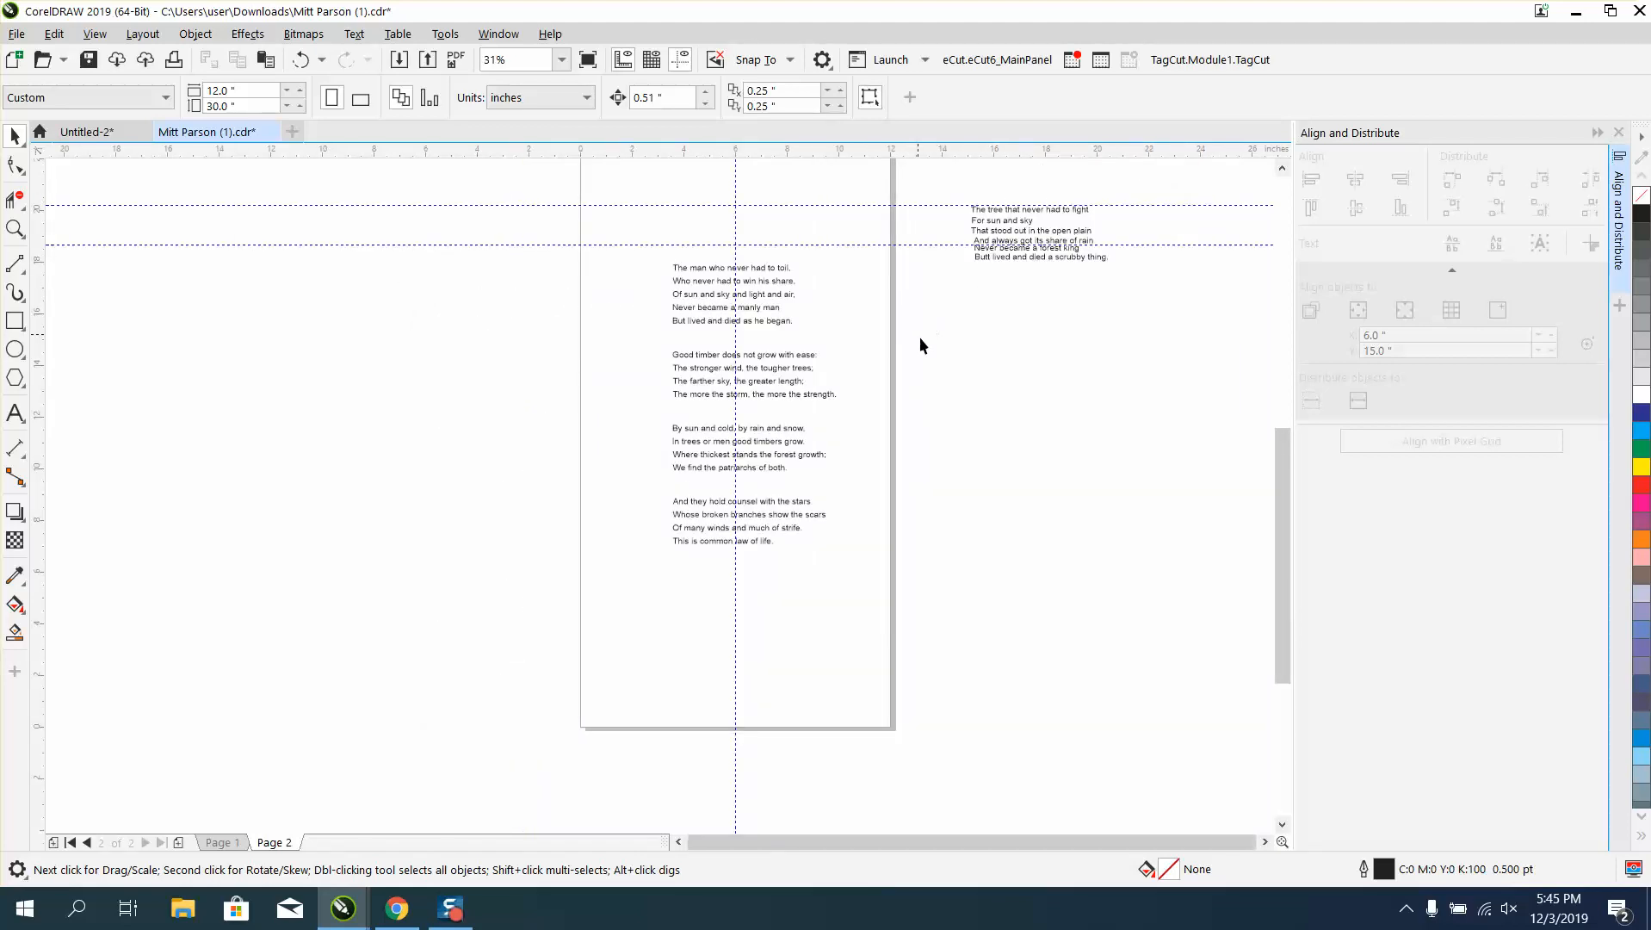
drag(951, 196, 1001, 296)
drag(1216, 346, 1216, 346)
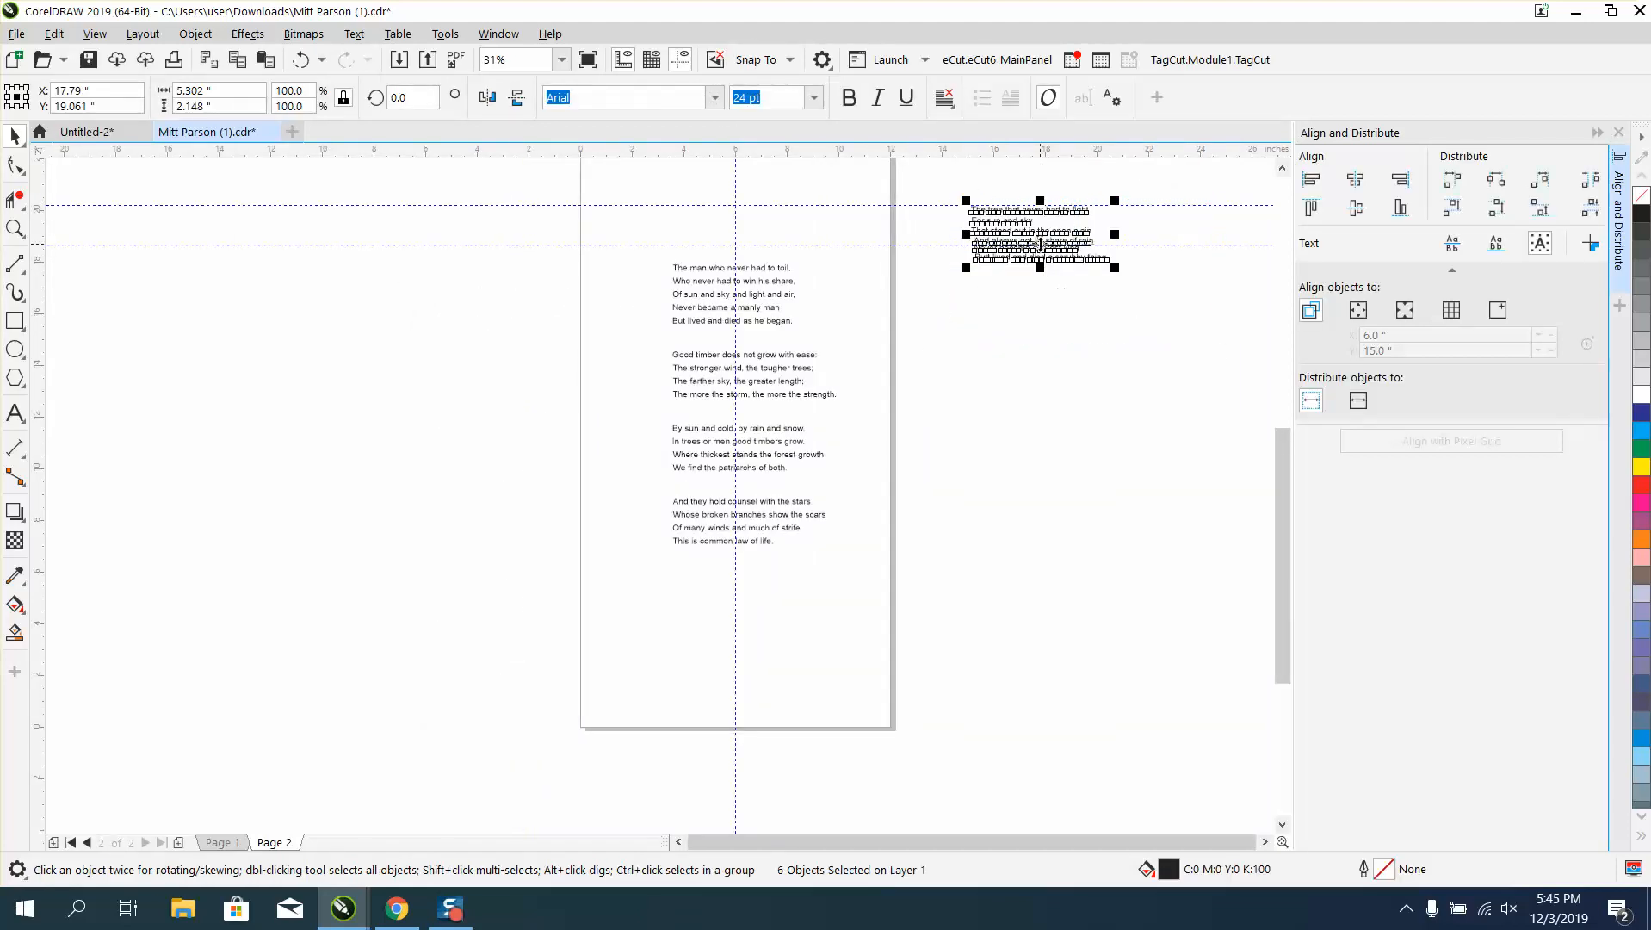
drag(1043, 239, 747, 264)
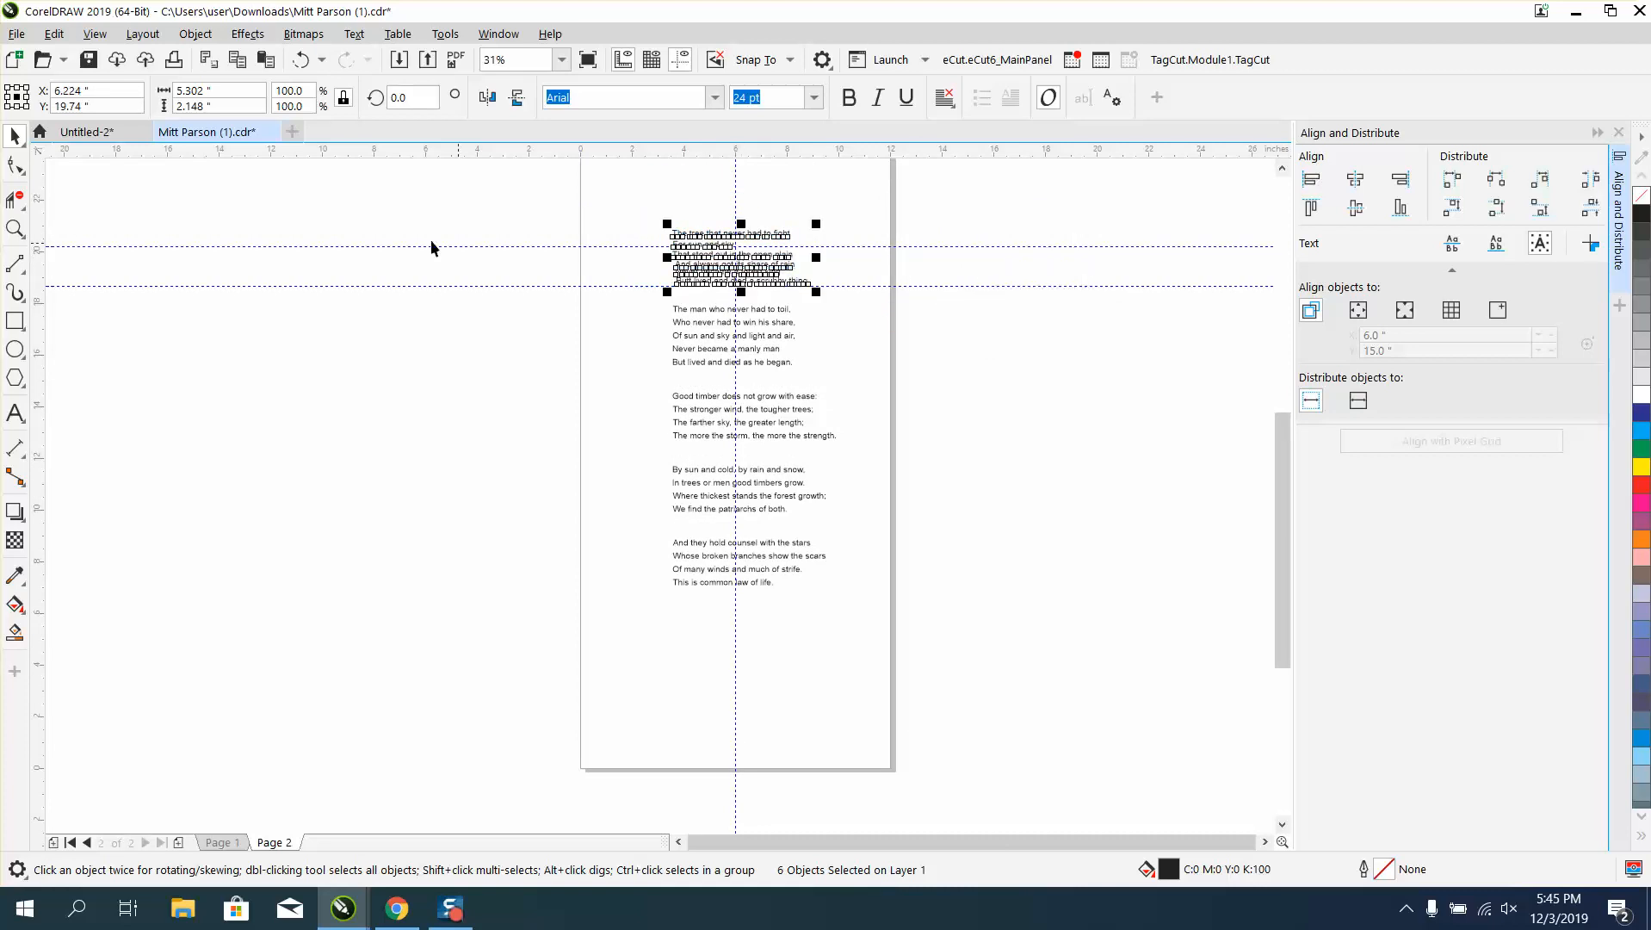
click(15, 228)
click(879, 477)
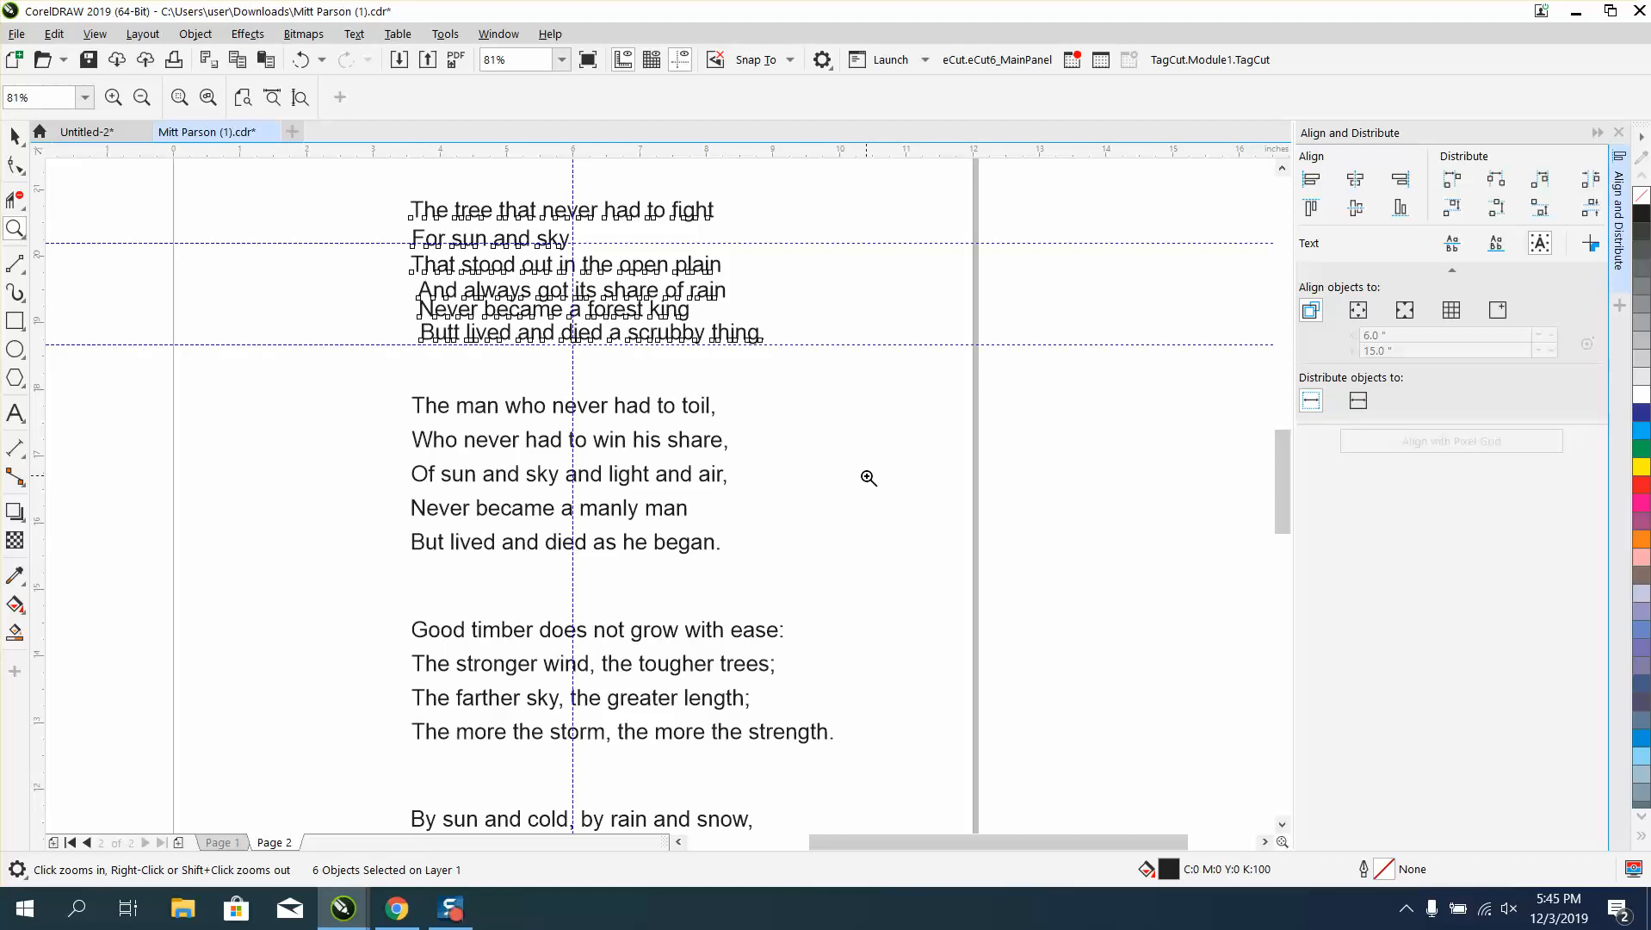
right_click(859, 476)
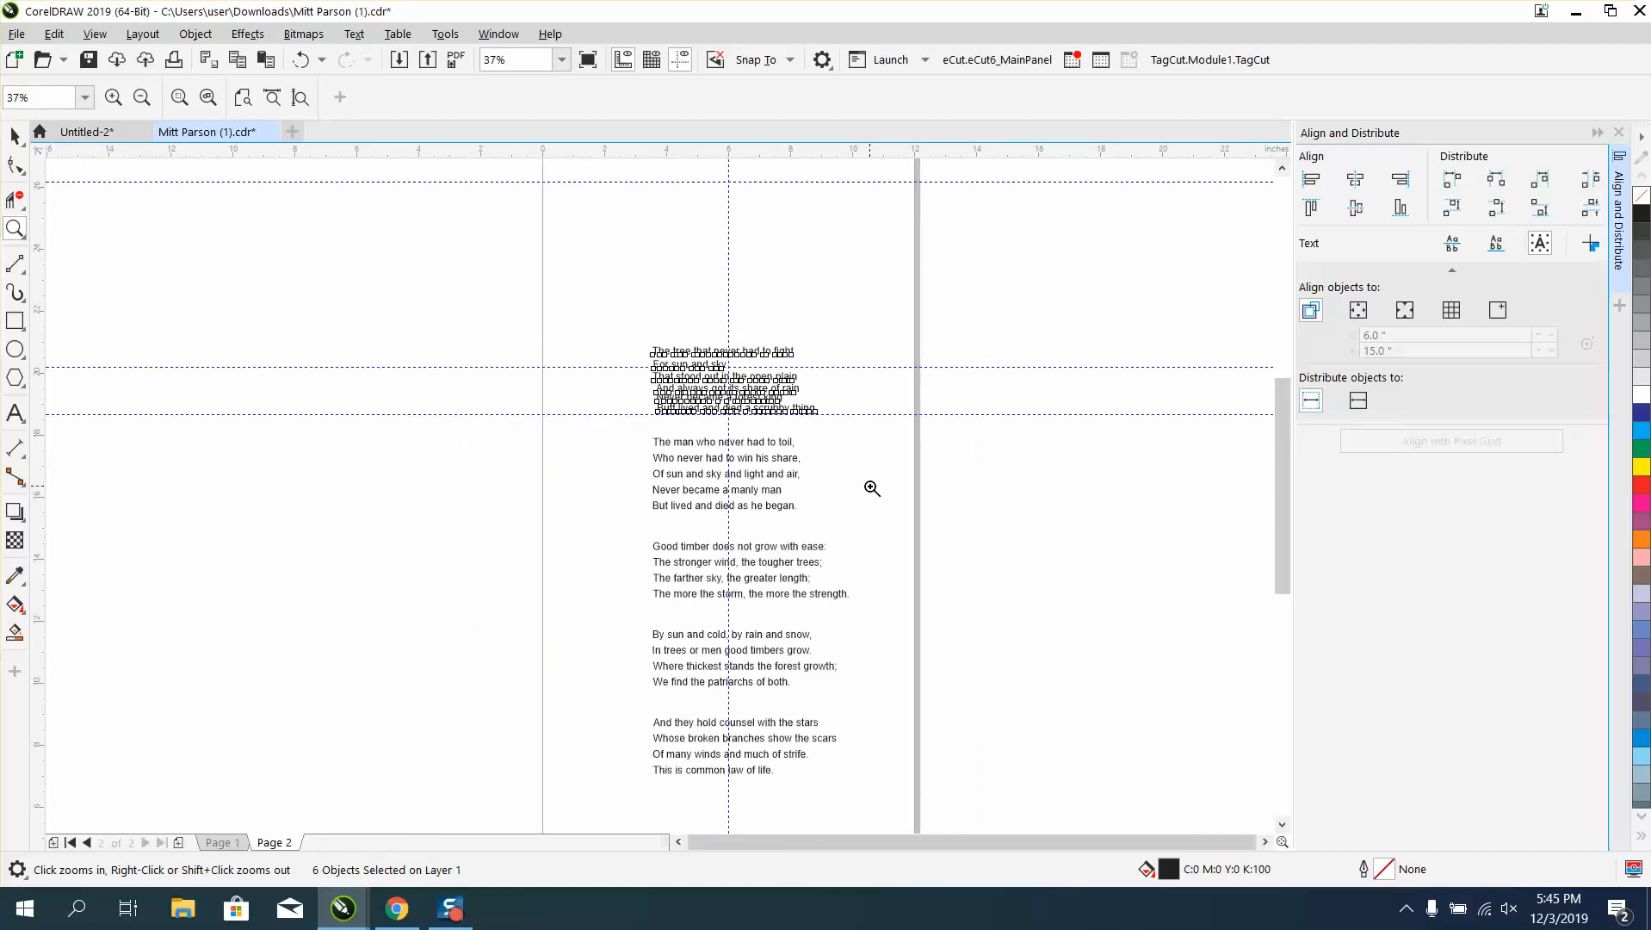